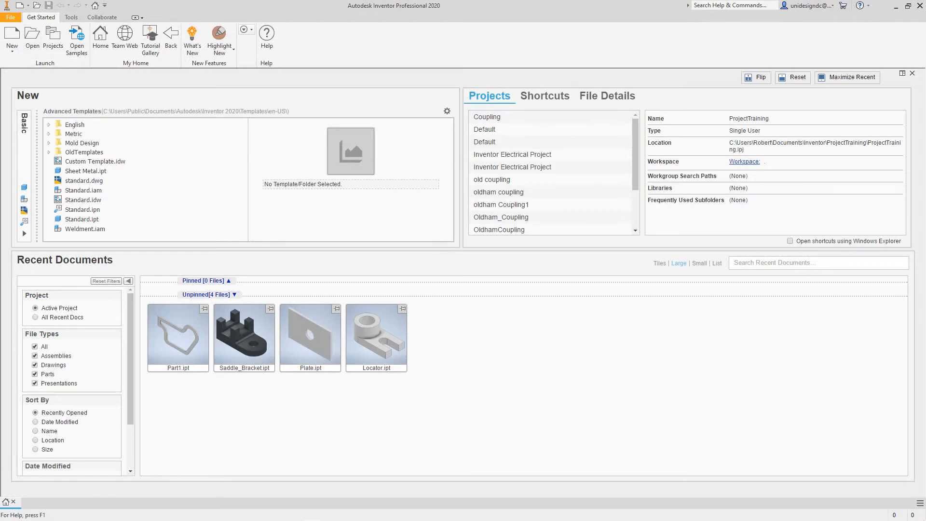
Turn off 'Look at sketch plane' for the Part environment in Application Options' Sketch settings
left_click(71, 16)
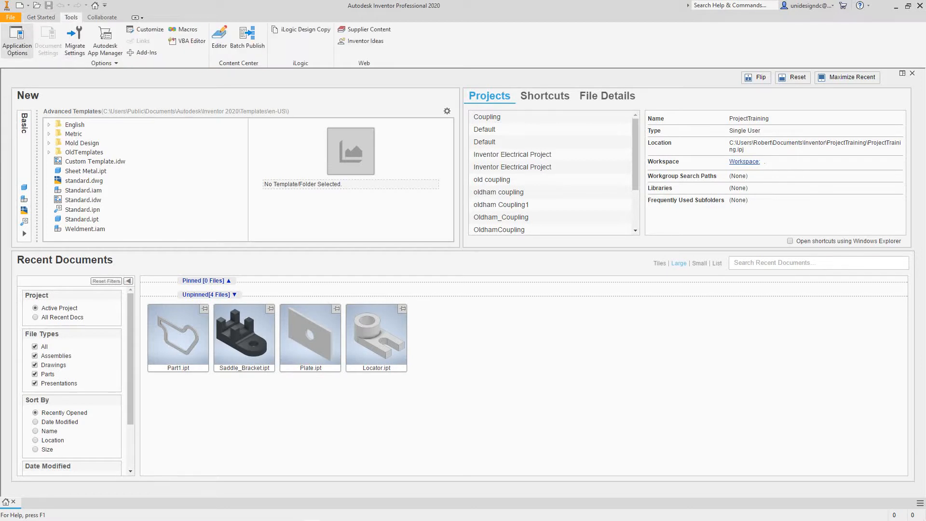
left_click(16, 40)
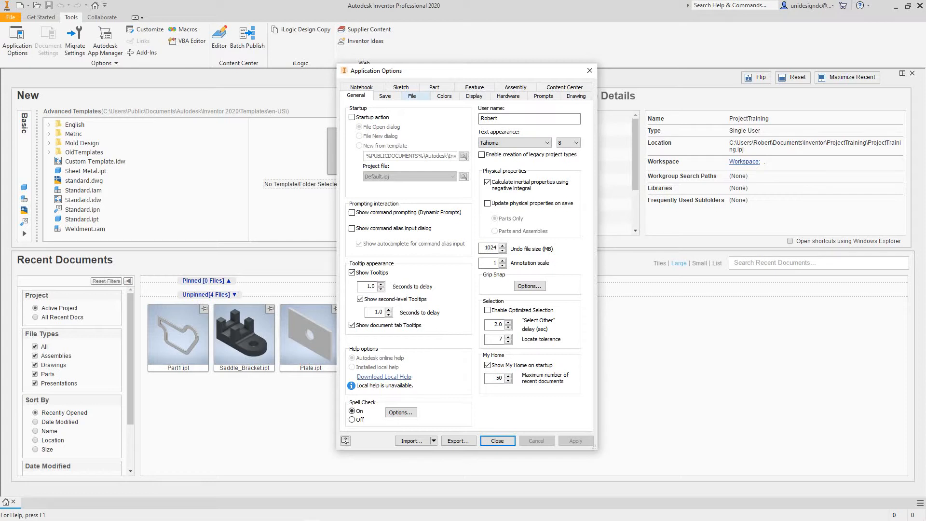
left_click(434, 86)
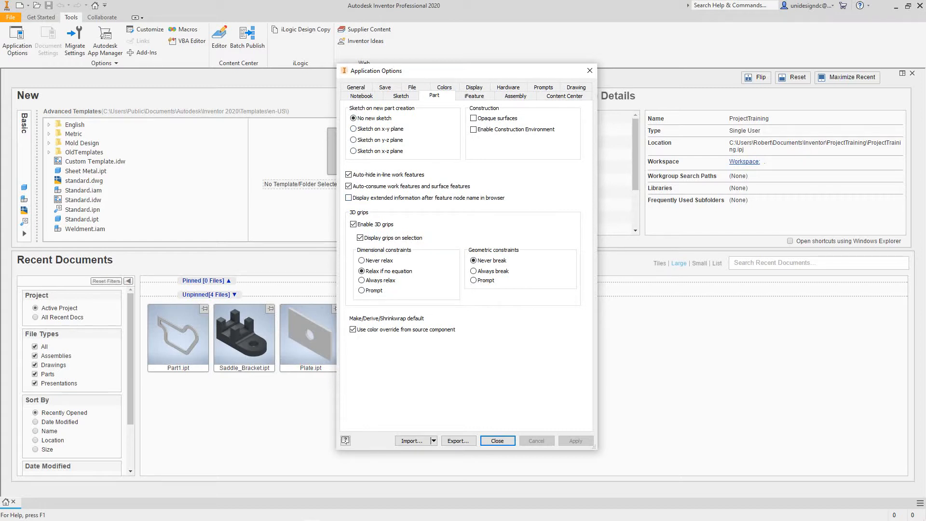
left_click(400, 96)
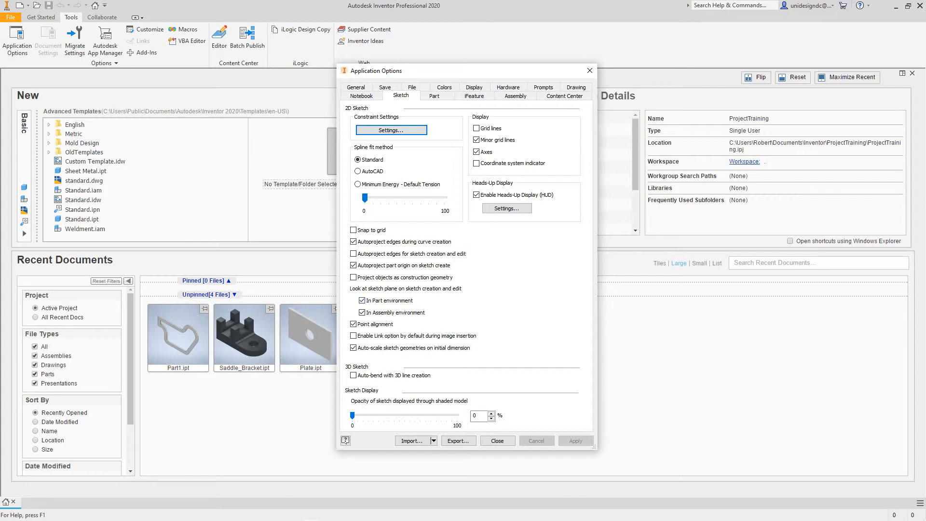
left_click(362, 300)
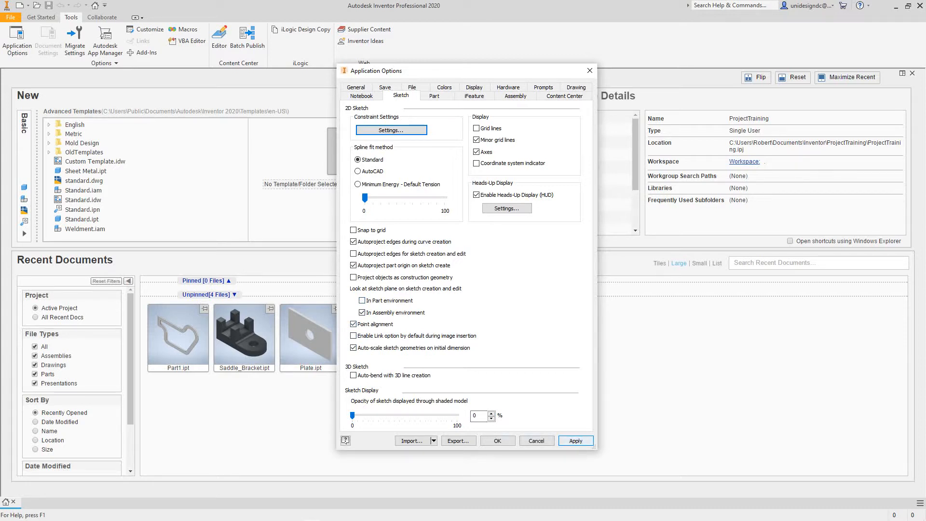
left_click(576, 440)
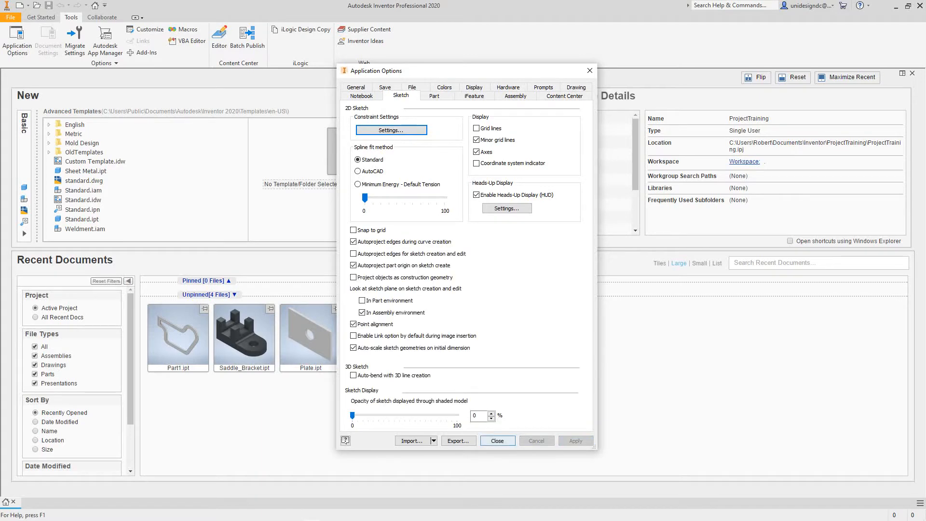
left_click(497, 441)
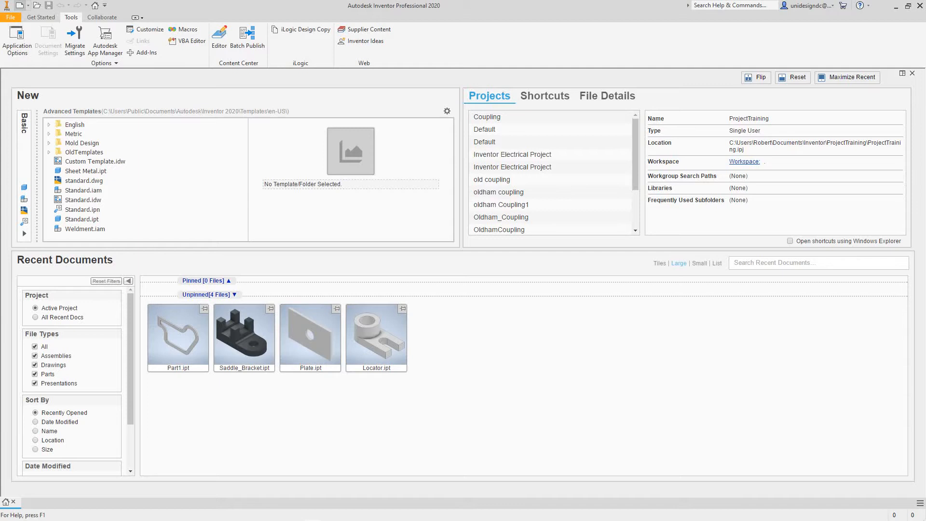
Create a new part from the Standard (in).ipt template
key("ctrl+n")
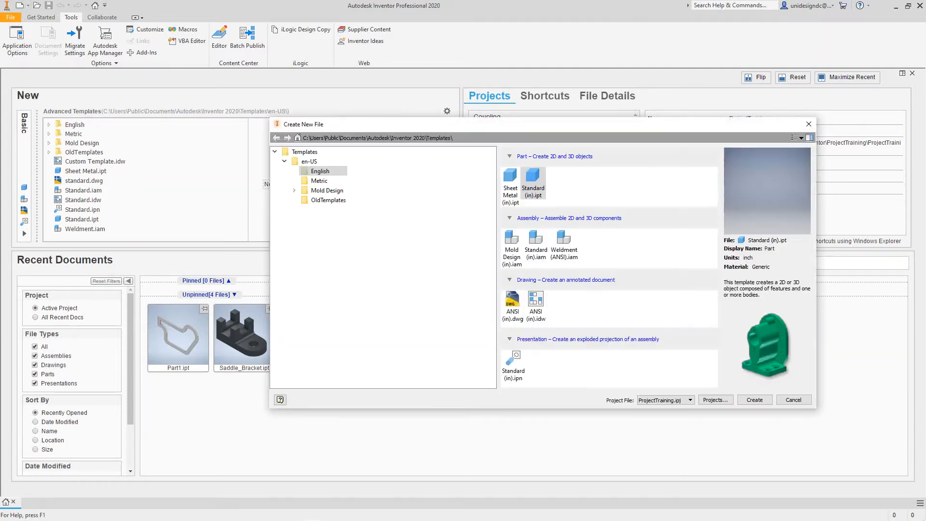
left_click(533, 183)
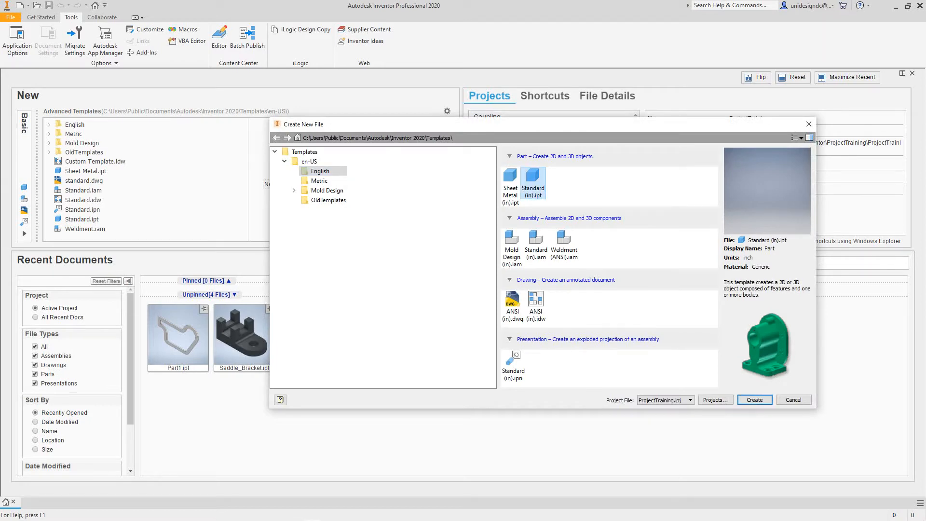
key("Return")
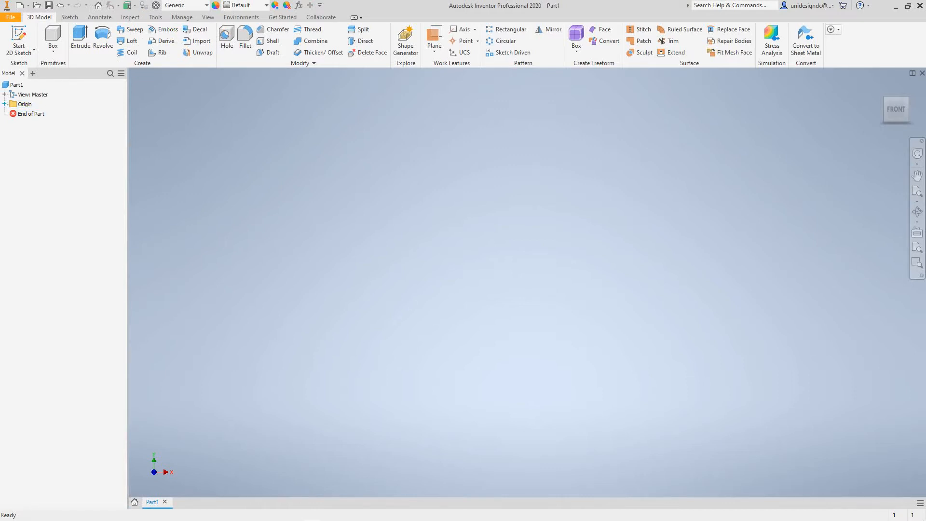
Make the YZ, XZ and XY origin planes visible
left_click(5, 104)
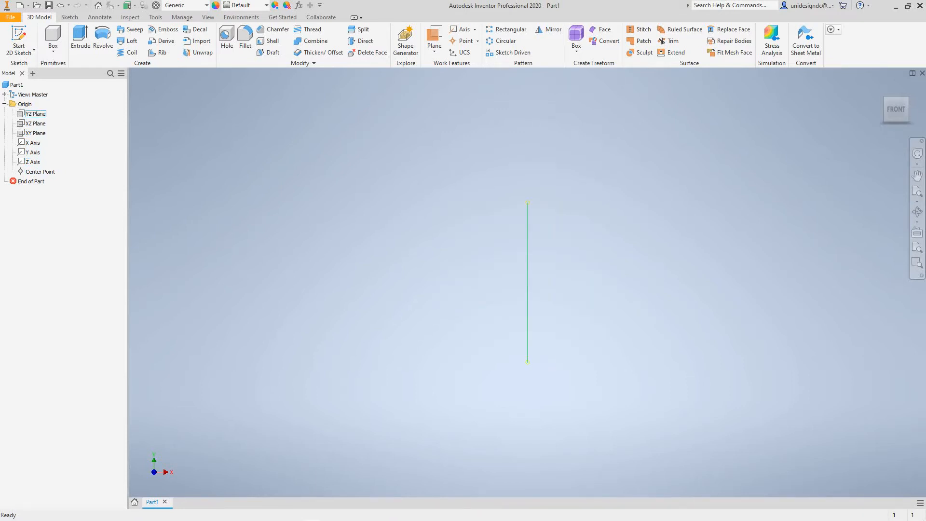
right_click(29, 113)
left_click(49, 173)
right_click(29, 123)
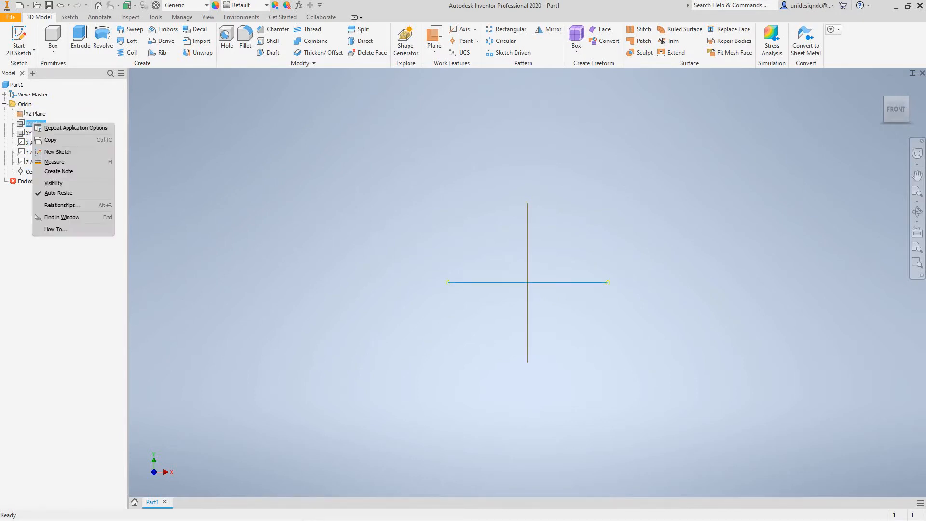
left_click(53, 183)
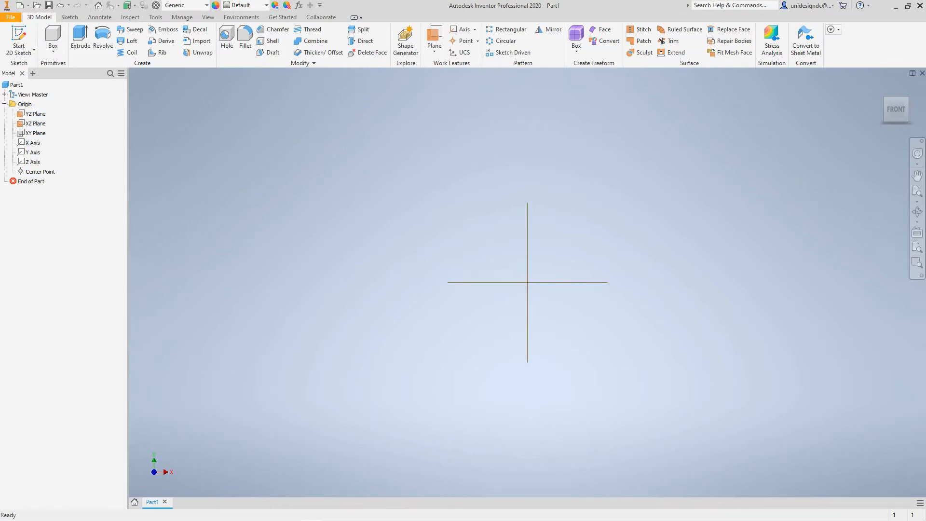
right_click(33, 133)
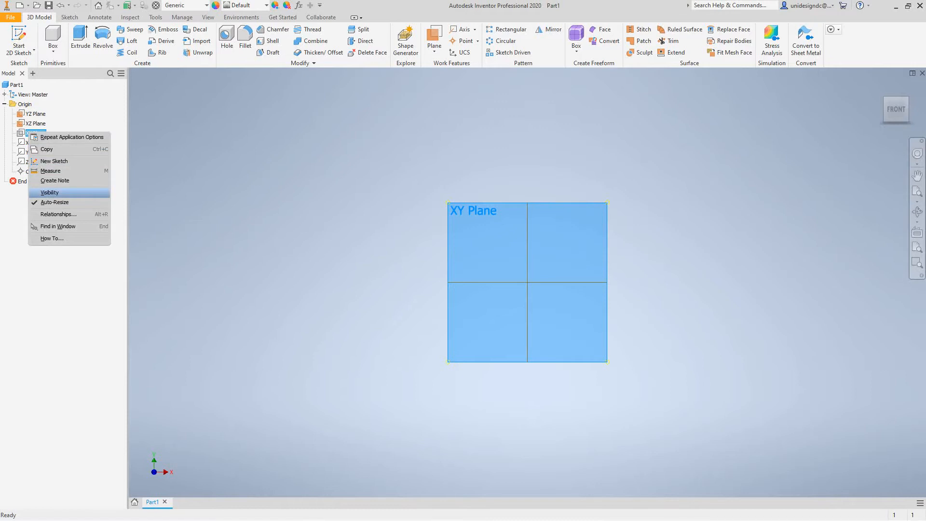
left_click(50, 193)
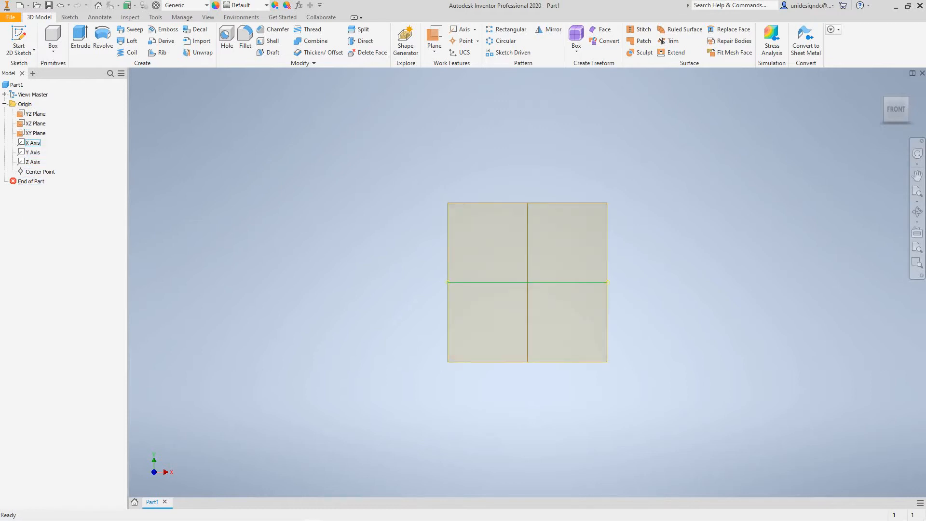
Make the X, Y and Z axes and the Center Point visible
right_click(35, 143)
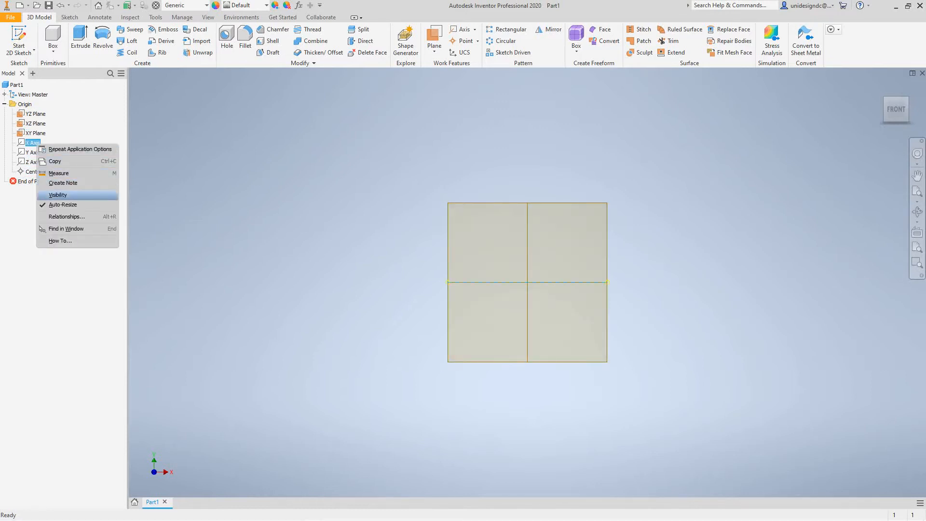
left_click(58, 195)
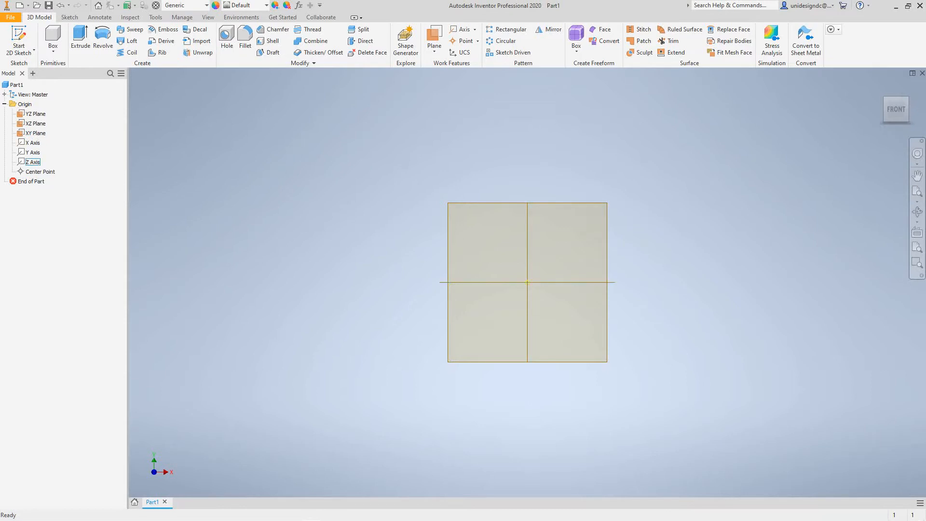
right_click(29, 151)
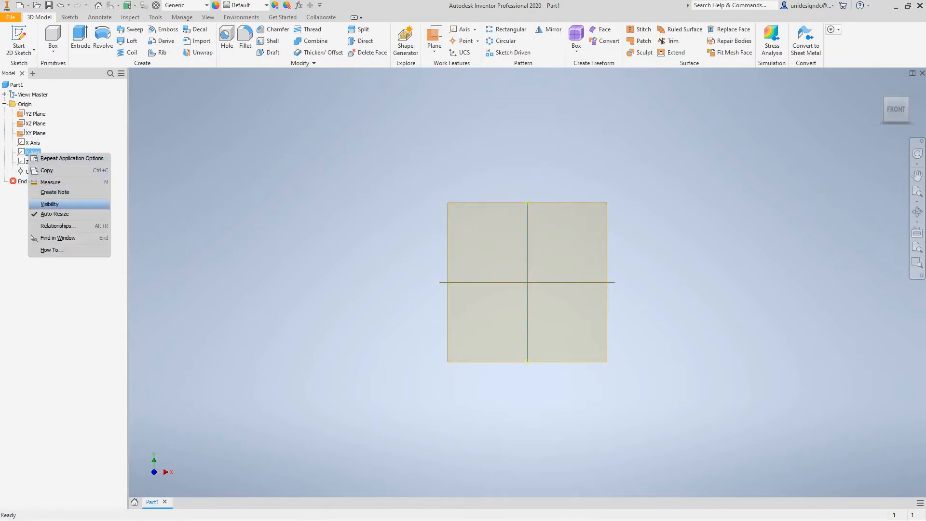
left_click(50, 204)
right_click(33, 162)
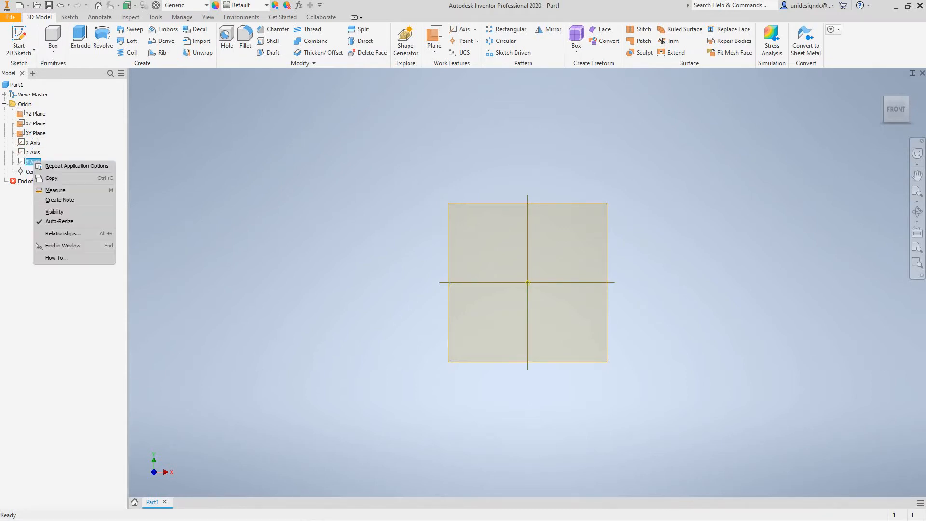
left_click(54, 212)
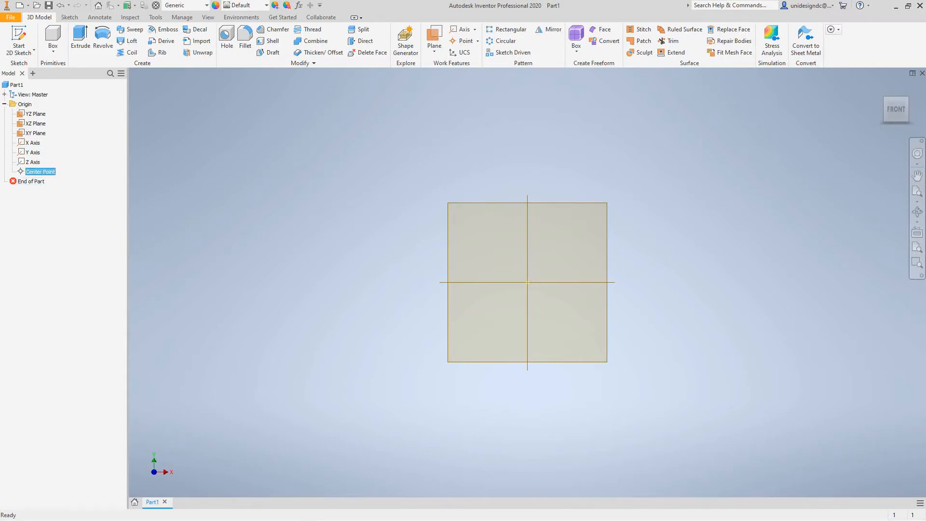
right_click(35, 171)
left_click(57, 221)
right_click(35, 172)
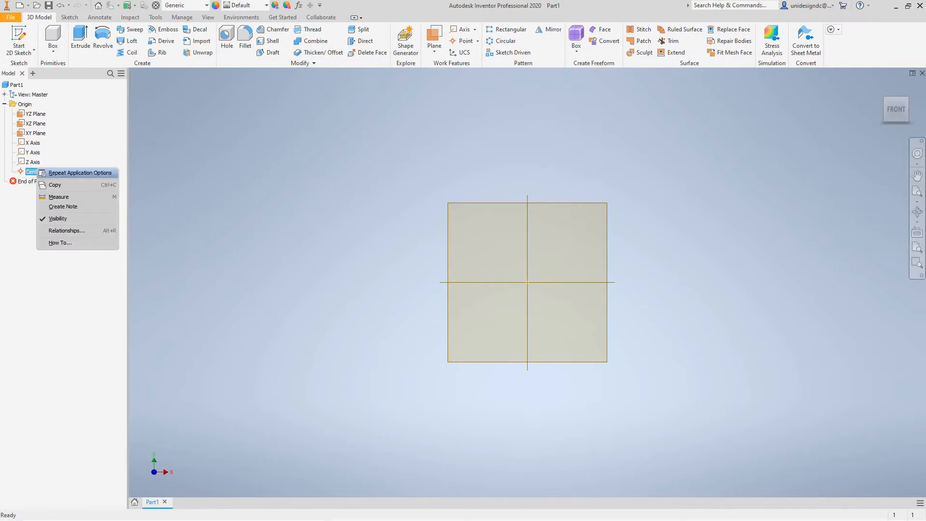
key("Escape")
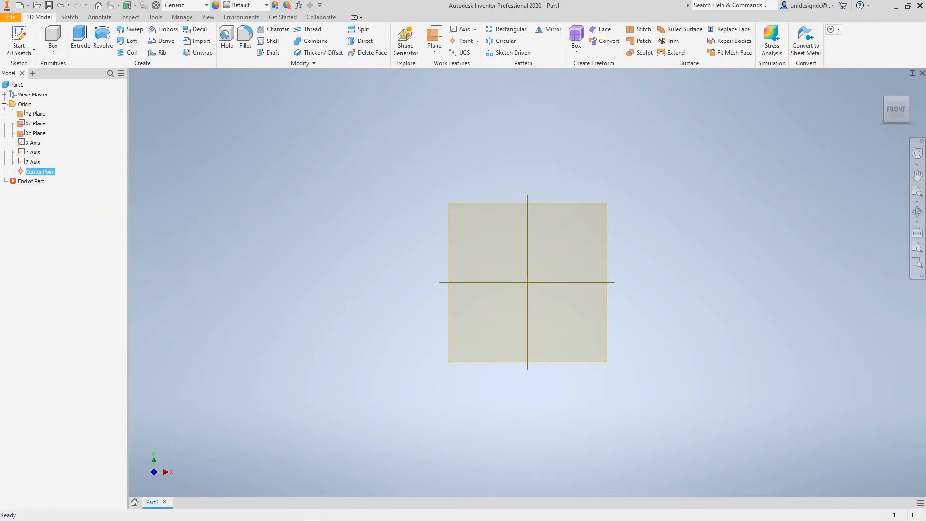
scroll(370, 200, "up", 4)
scroll(369, 200, "down", 5)
middle_click_drag(370, 200, 333, 169)
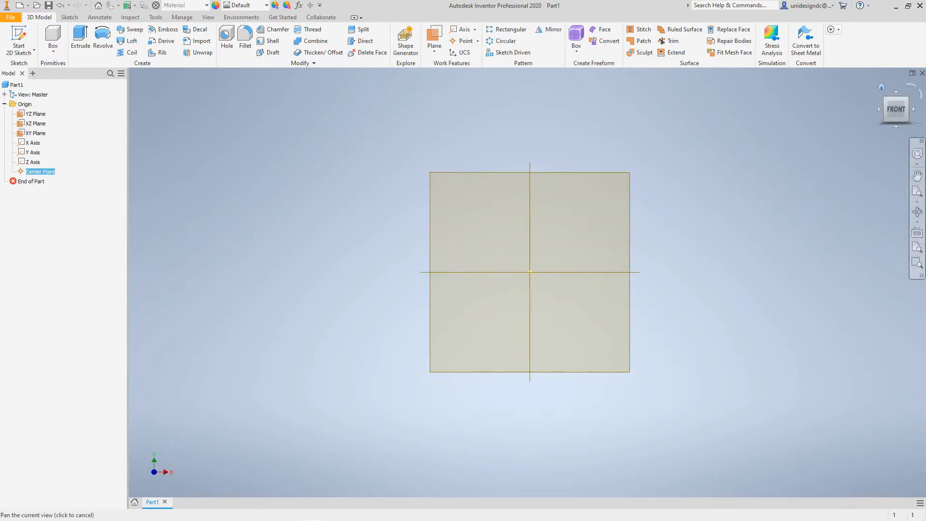
Return to the Home view and start a 2D sketch on the XZ Plane
left_click(879, 88)
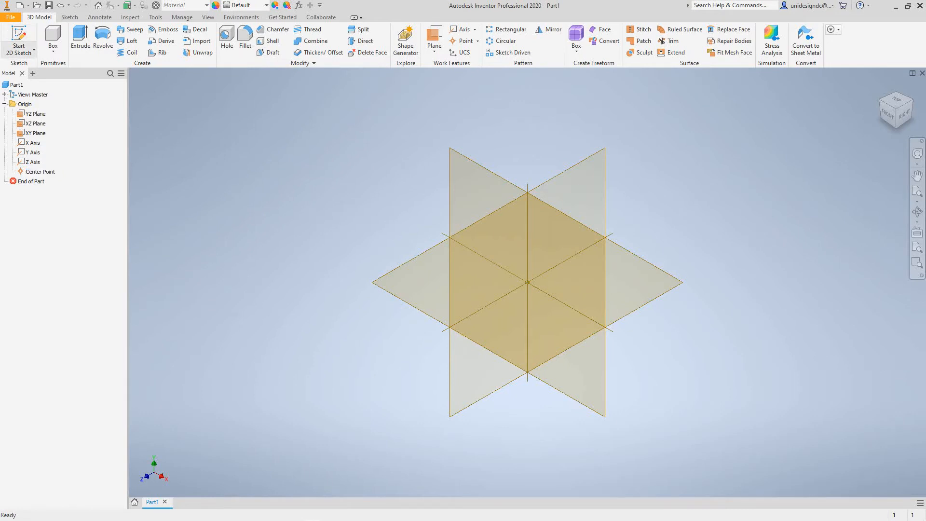
left_click(34, 50)
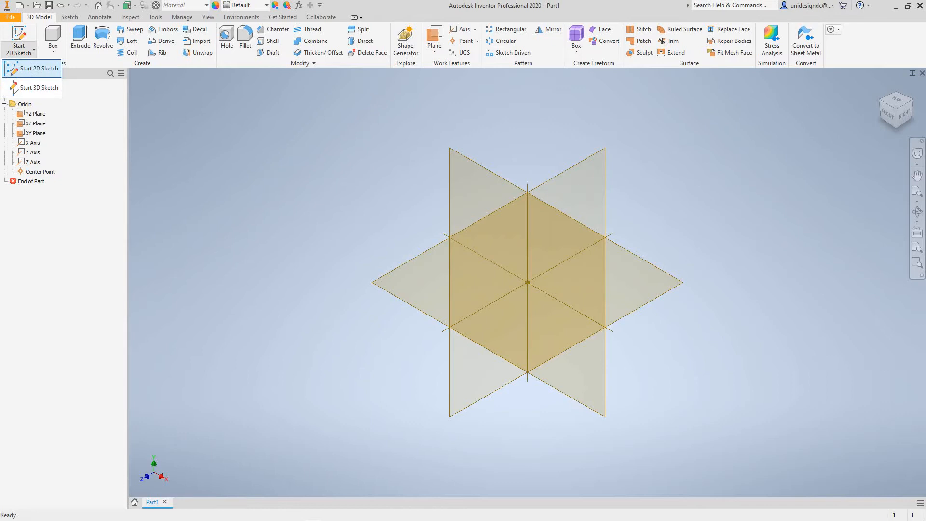
left_click(38, 68)
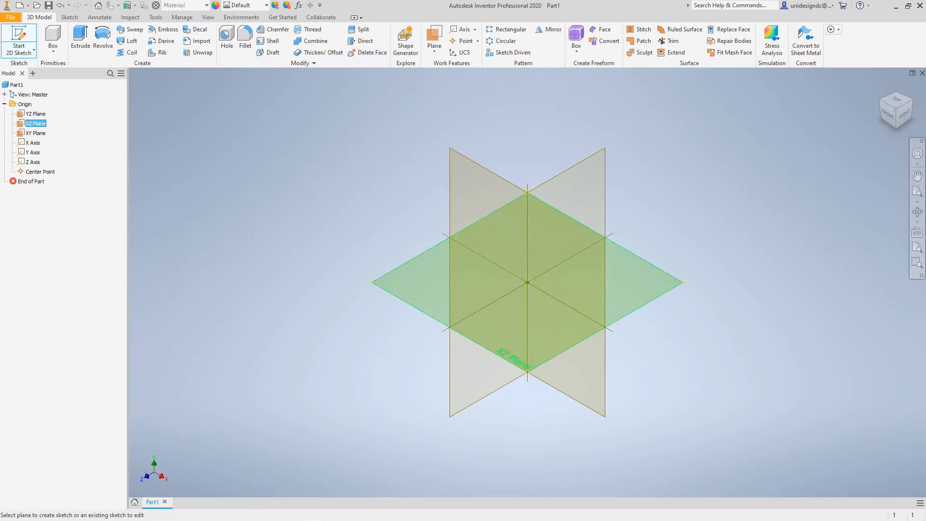
left_click(417, 273)
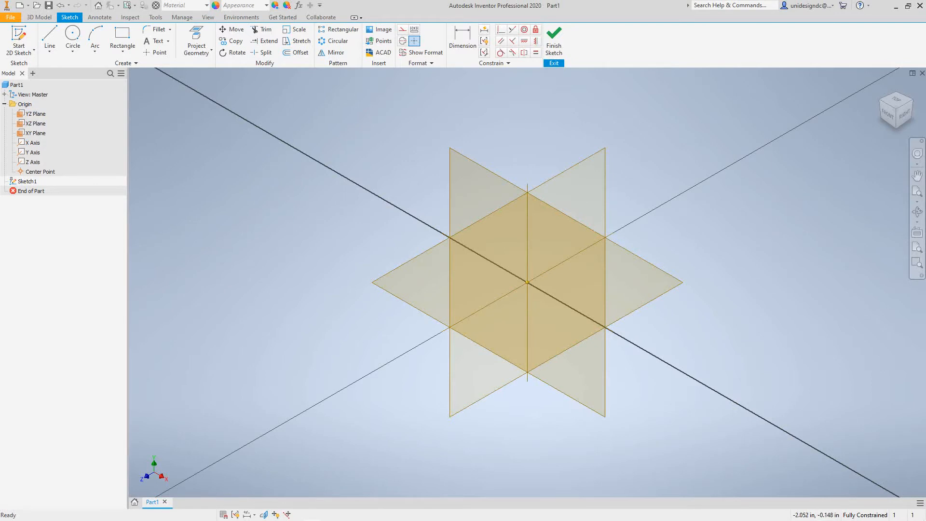
Draw a center-to-center slot starting left of the origin, then set its length and width
left_click(73, 51)
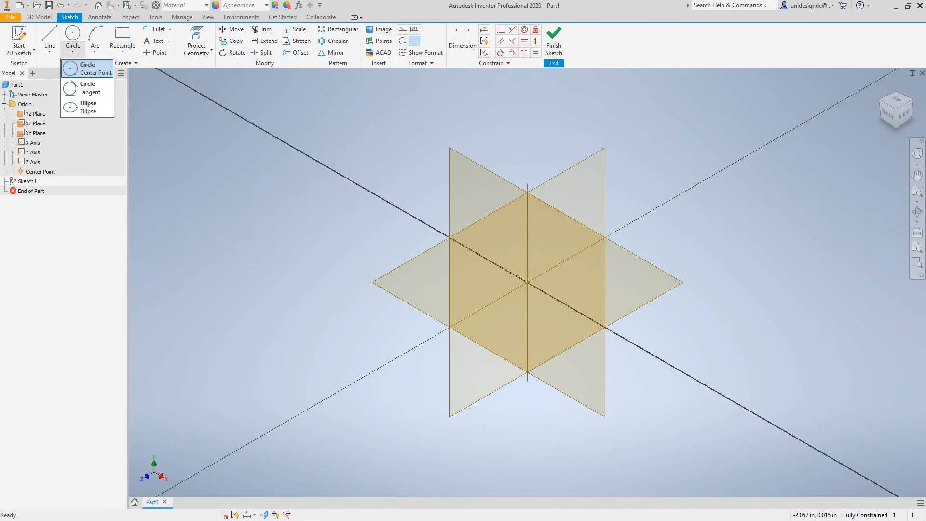
left_click(123, 51)
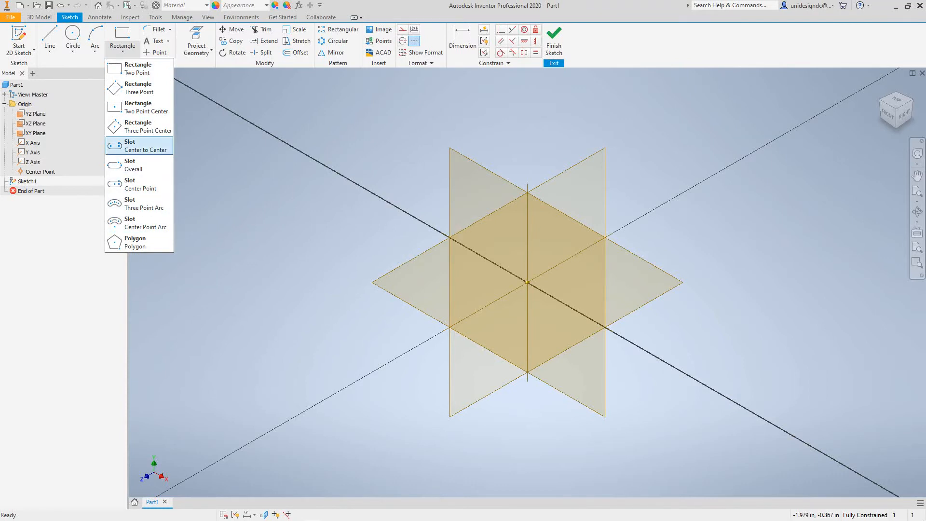
left_click(140, 146)
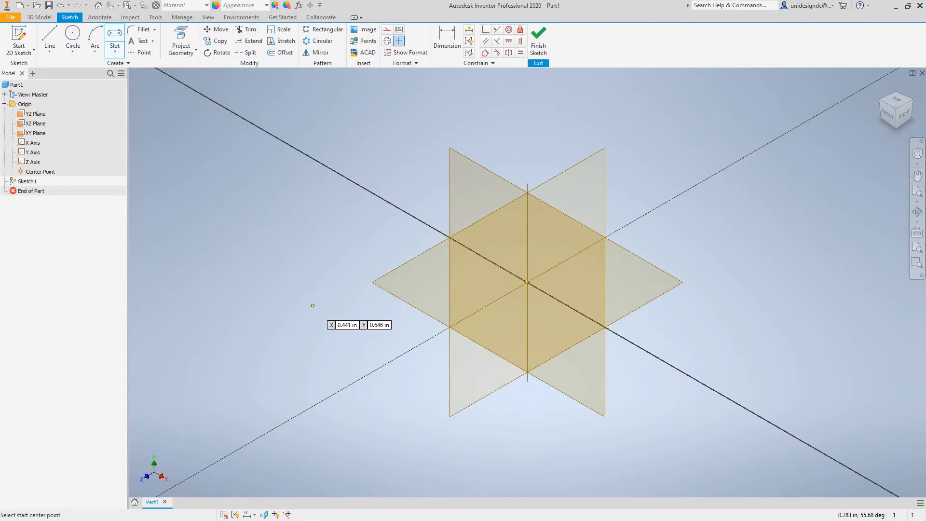
left_click(310, 314)
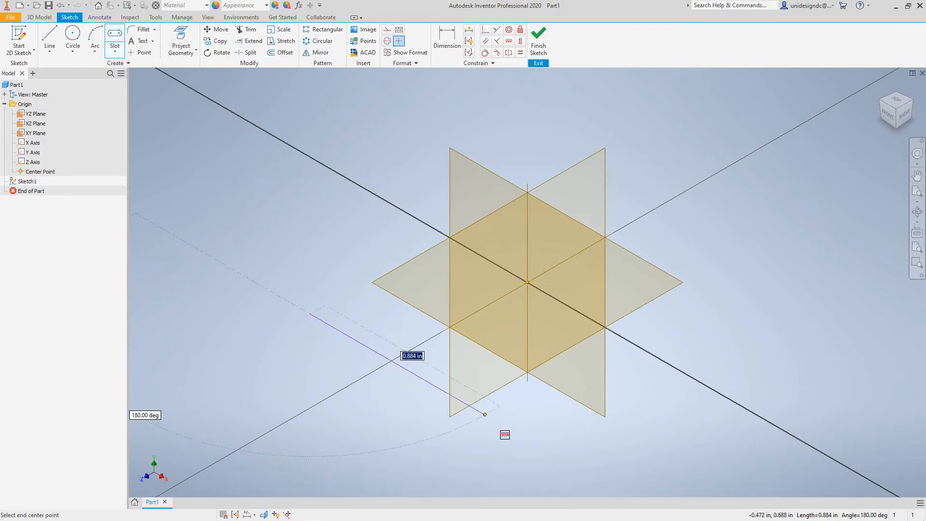
left_click(485, 414)
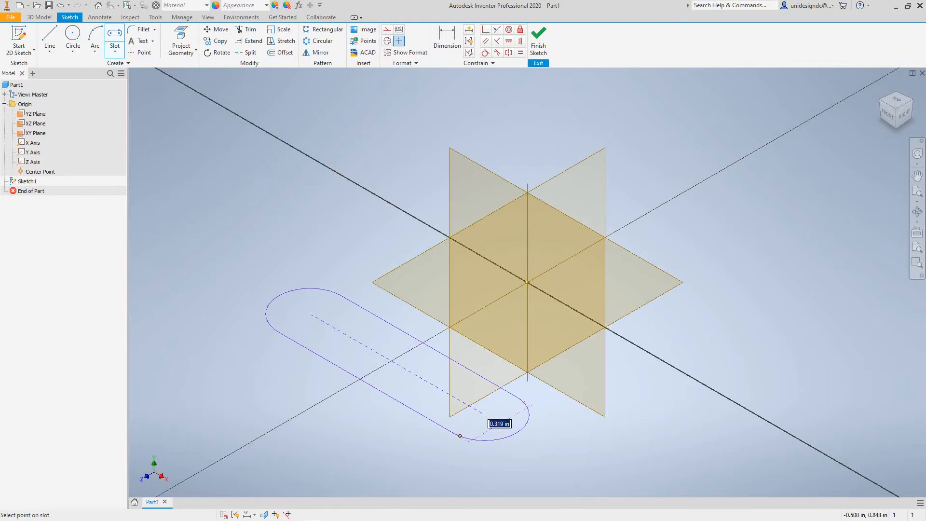
left_click(457, 437)
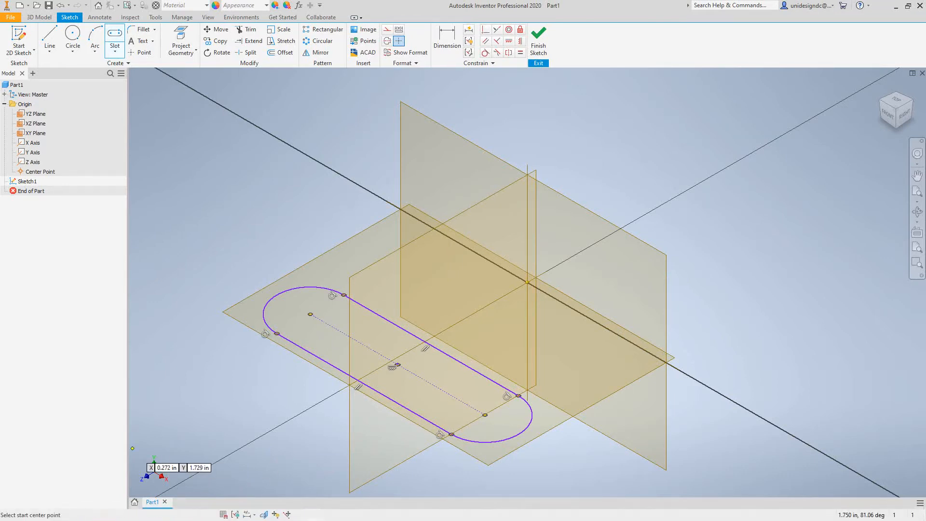
Draw a center-point circle at each slot end, then view the sketch from the top
left_click(73, 51)
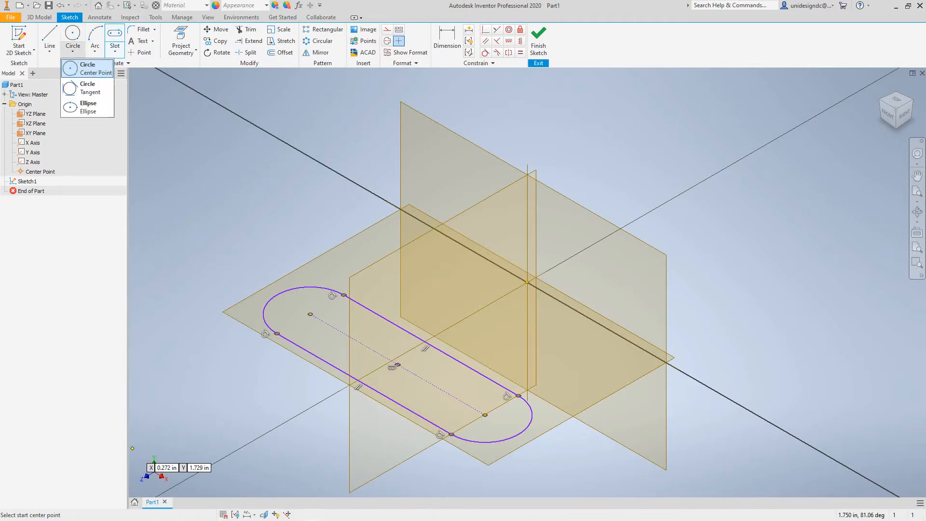
left_click(72, 51)
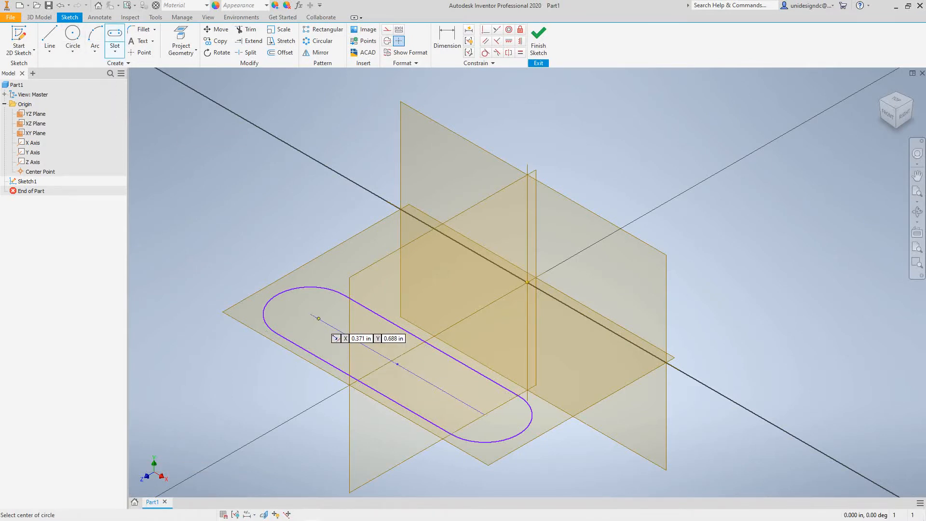
key("c")
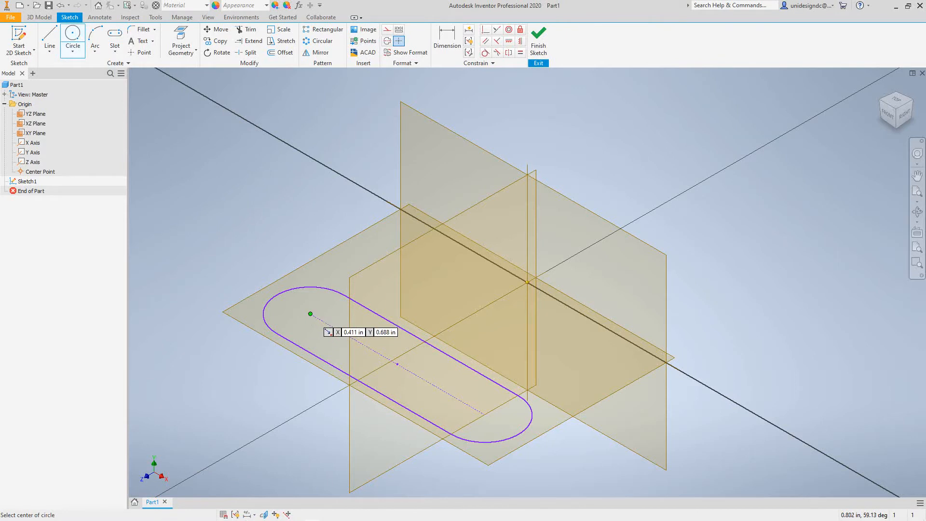
left_click(310, 314)
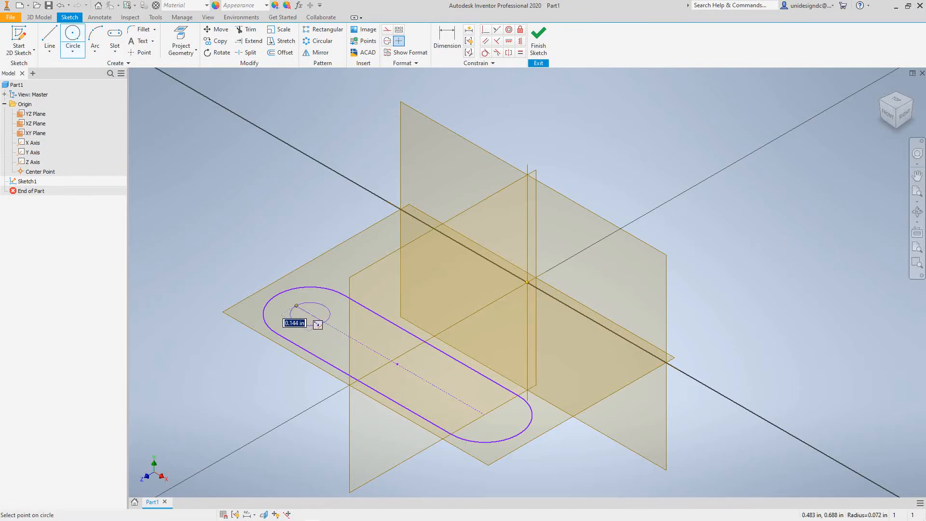
left_click(326, 324)
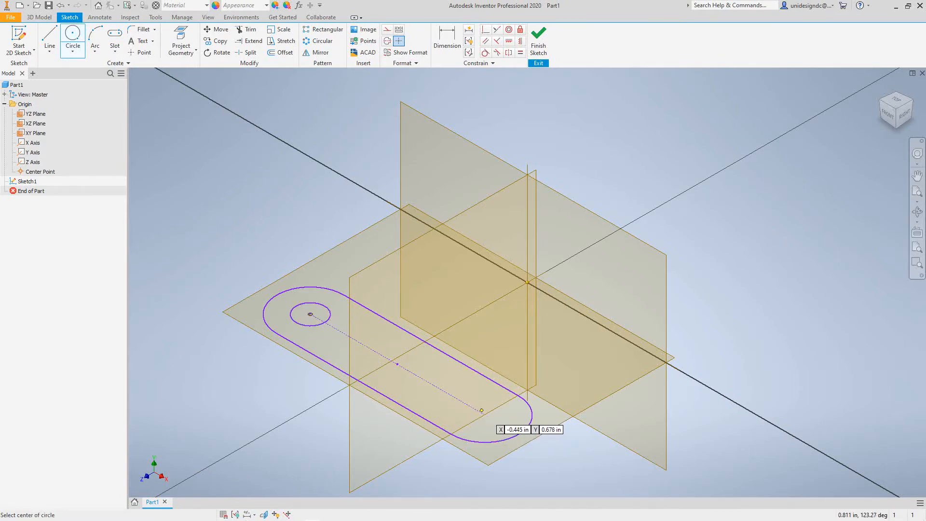
left_click(485, 414)
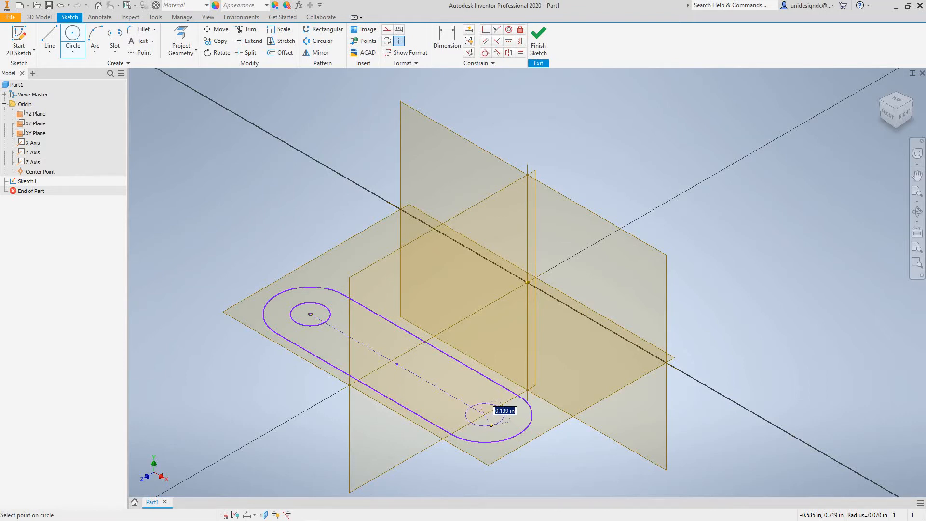
left_click(491, 426)
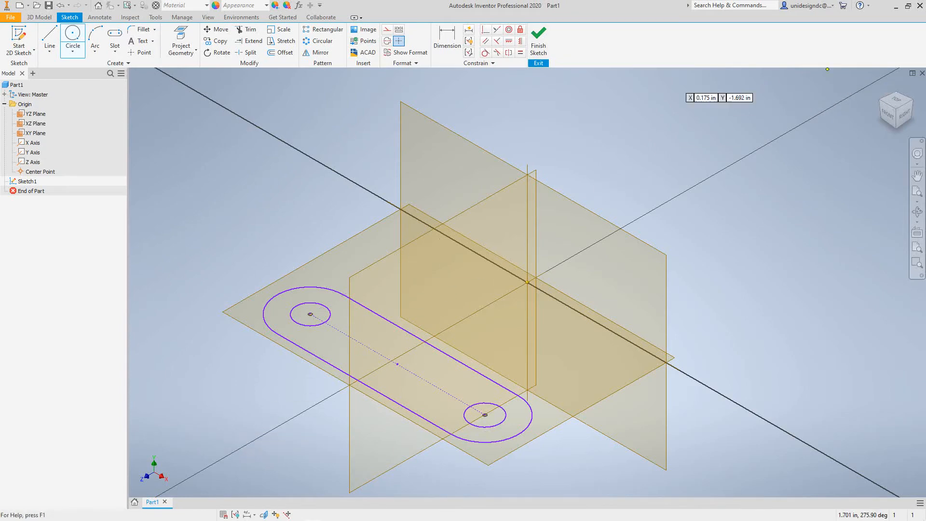
left_click(896, 99)
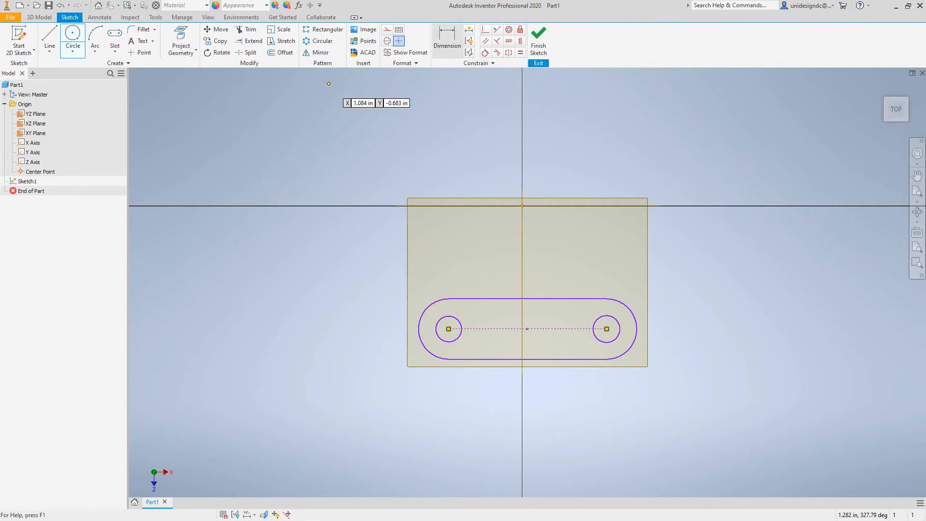
Dimension the slot's offset from the horizontal axis to .675
left_click(447, 39)
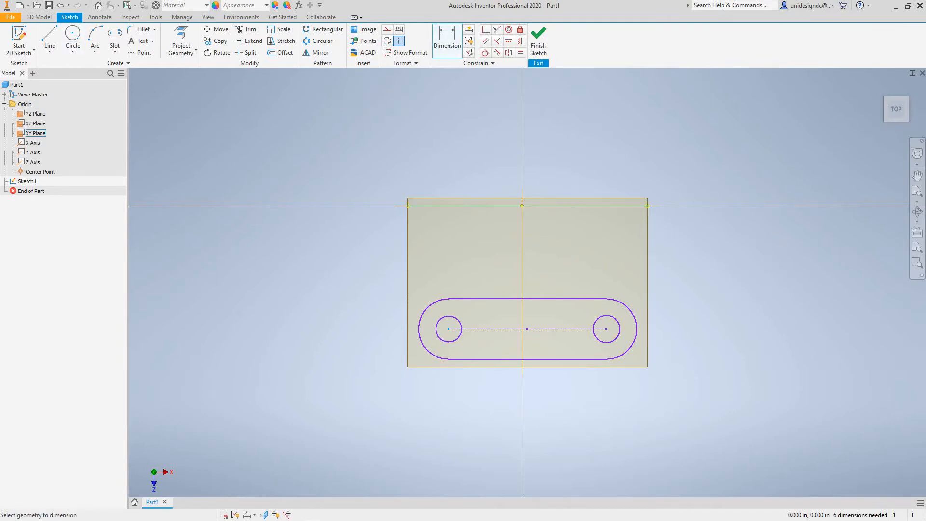
left_click(418, 206)
left_click(317, 289)
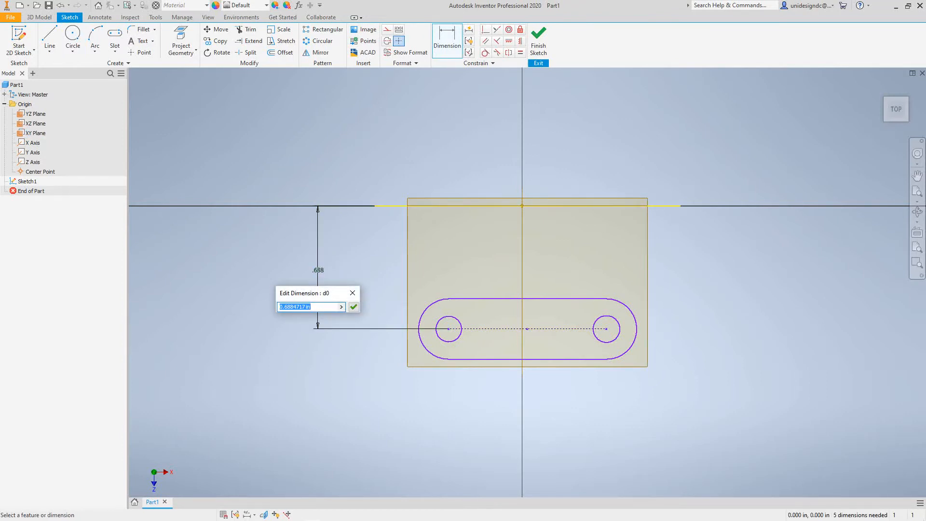
type(".675")
key("Return")
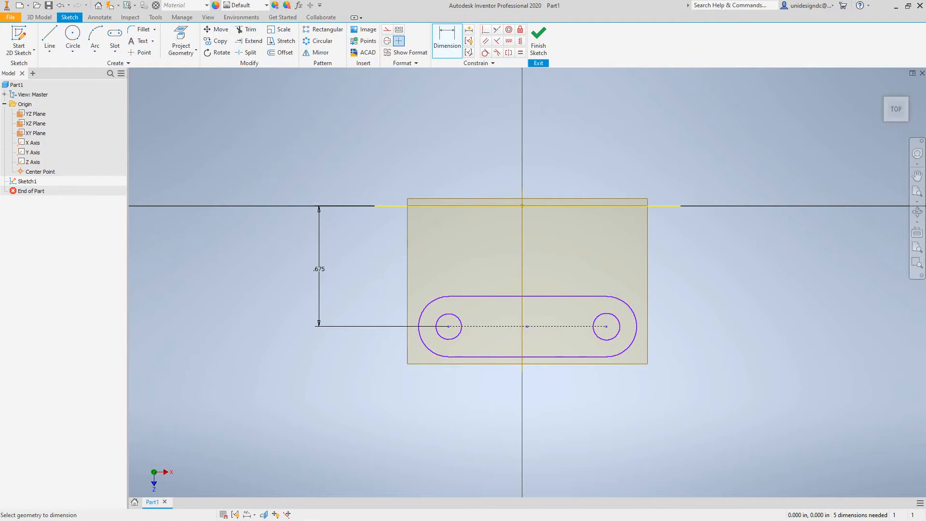
Dimension the left hole's centre .258 from the vertical axis
left_click(522, 261)
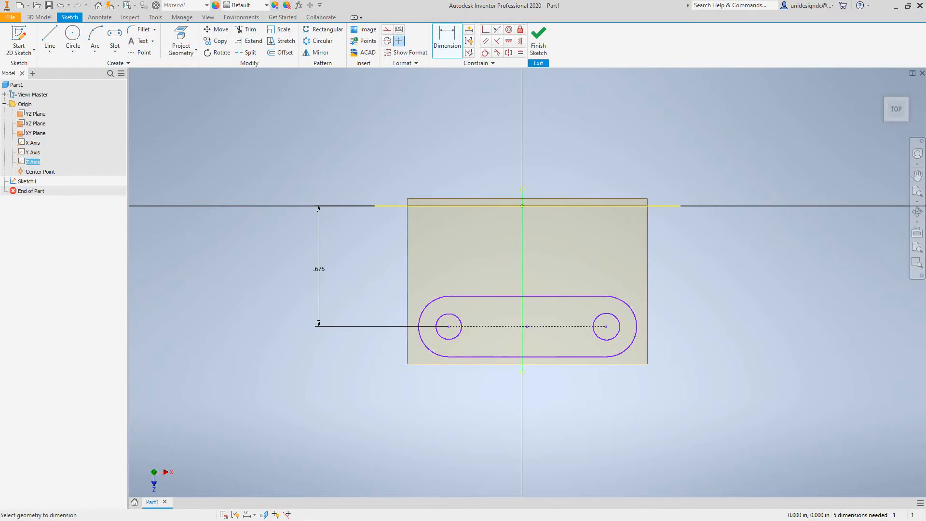
left_click(448, 327)
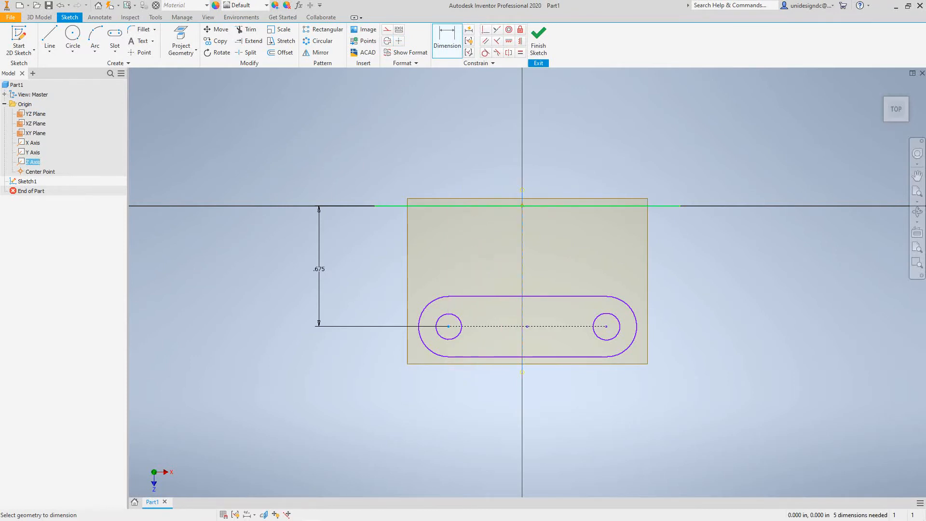
left_click(488, 240)
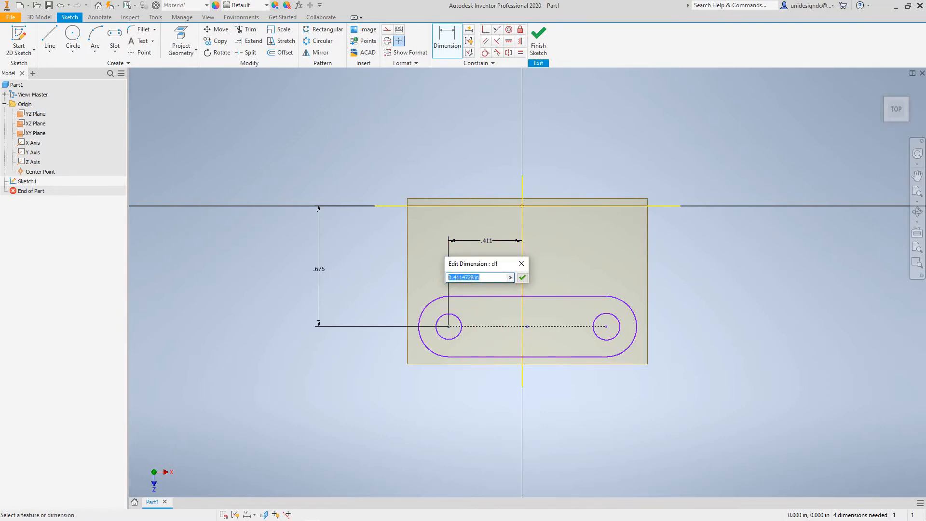
type(".258/")
key("BackSpace")
key("Return")
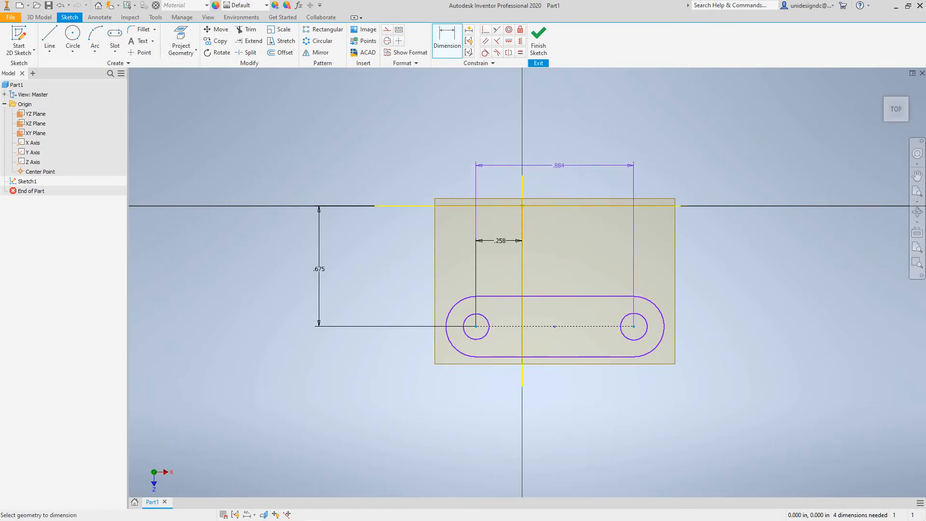
Set the distance between the two hole centres to .375
left_click(558, 165)
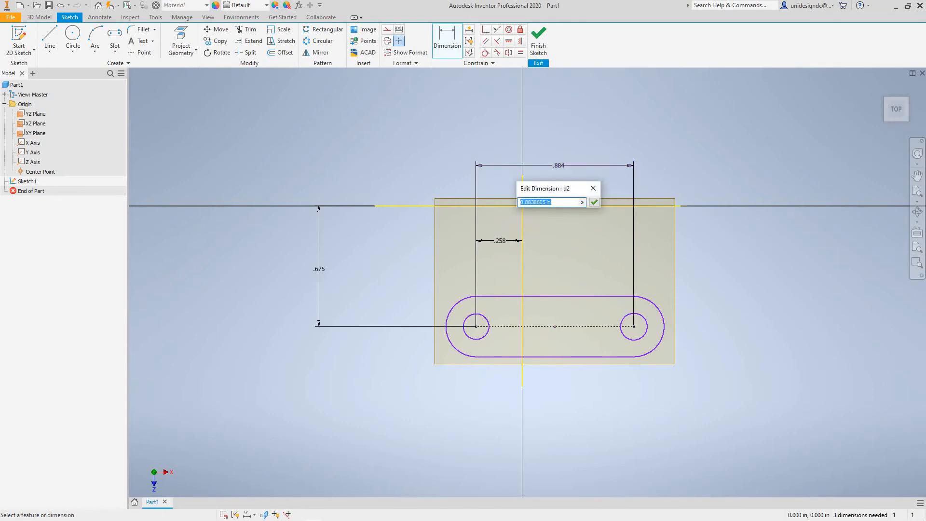
type(".3754")
key("BackSpace")
key("BackSpace")
type("5")
key("Return")
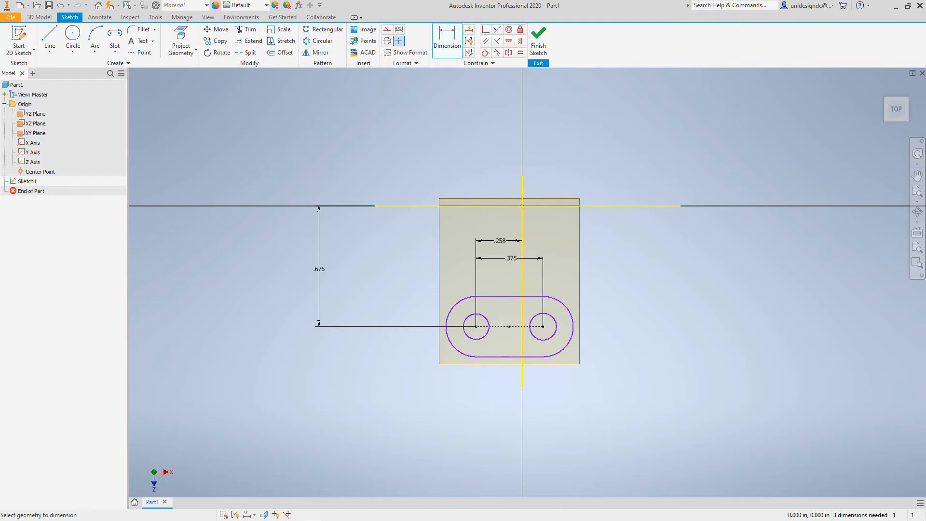
Dimension the slot's rounded end radius to .090
left_click(571, 309)
left_click(646, 276)
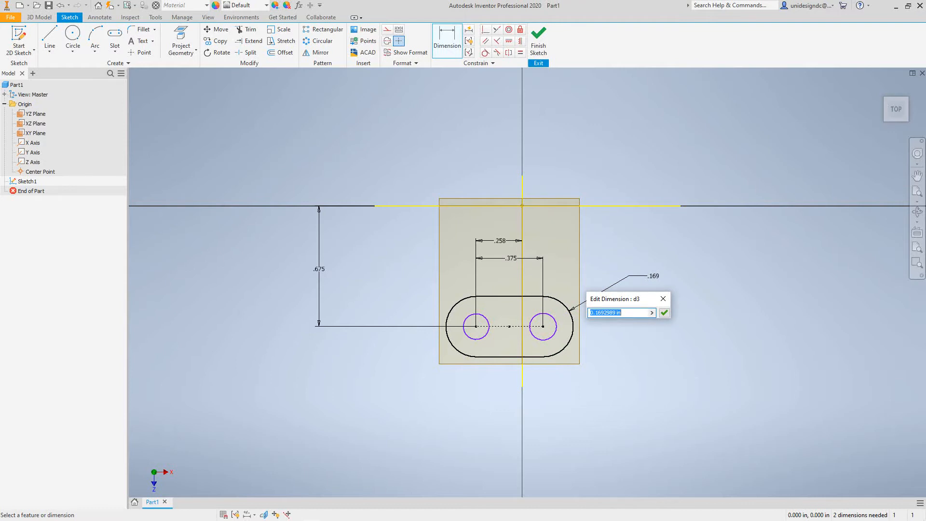
type(".09")
left_click(664, 312)
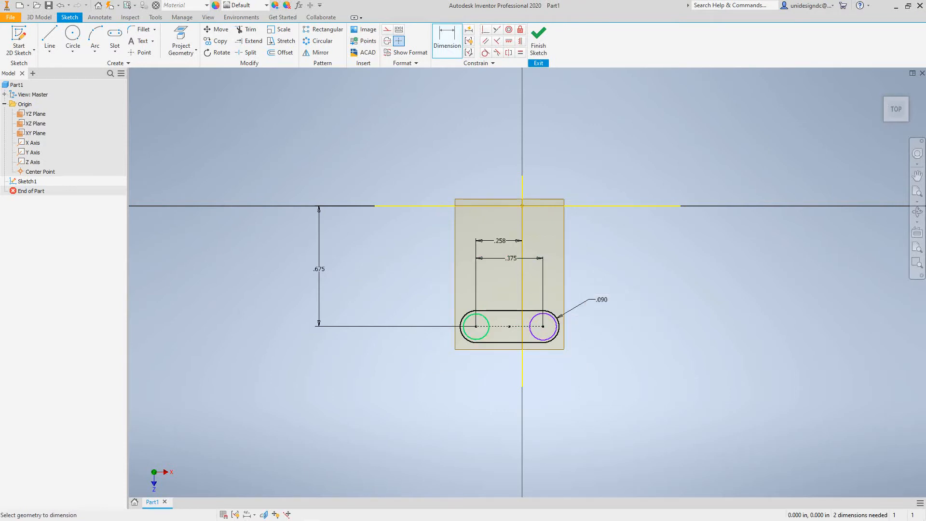
Dimension both hole diameters to .100
left_click(467, 337)
left_click(418, 355)
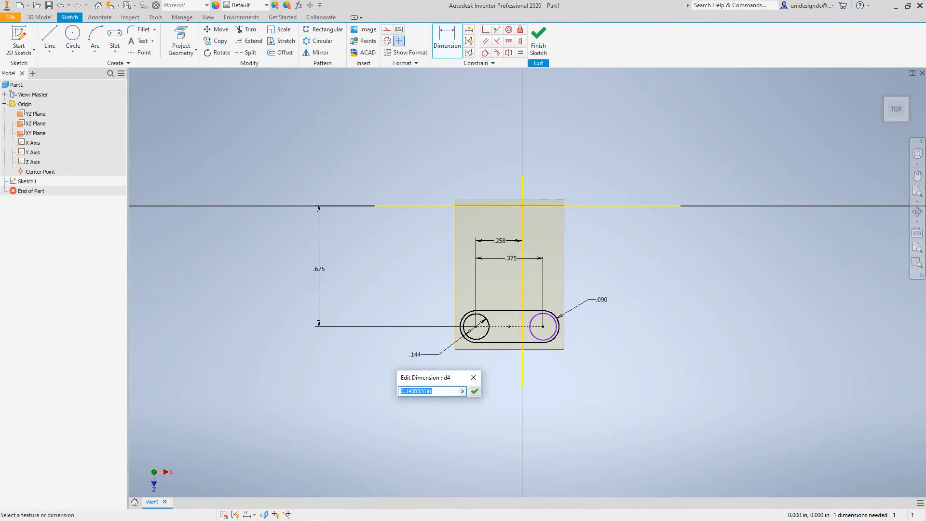
type(".100")
left_click(475, 391)
left_click(552, 337)
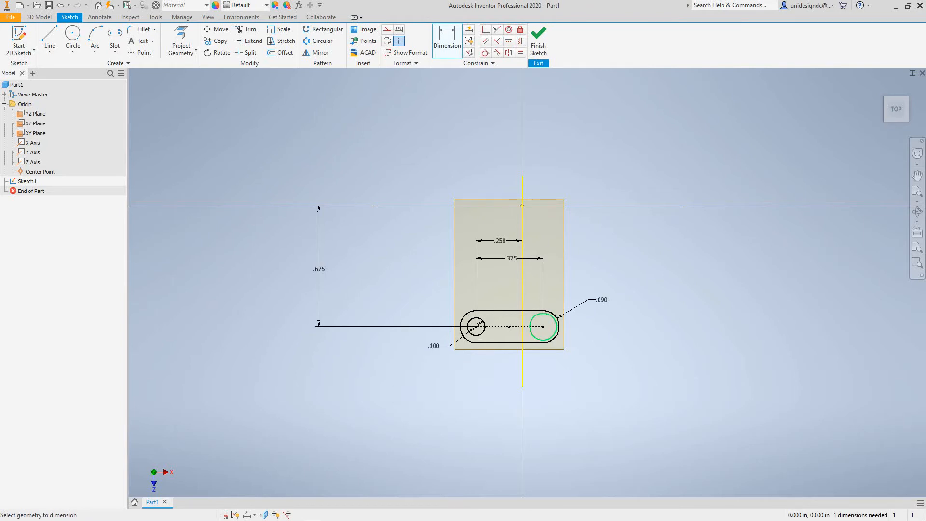
left_click(600, 373)
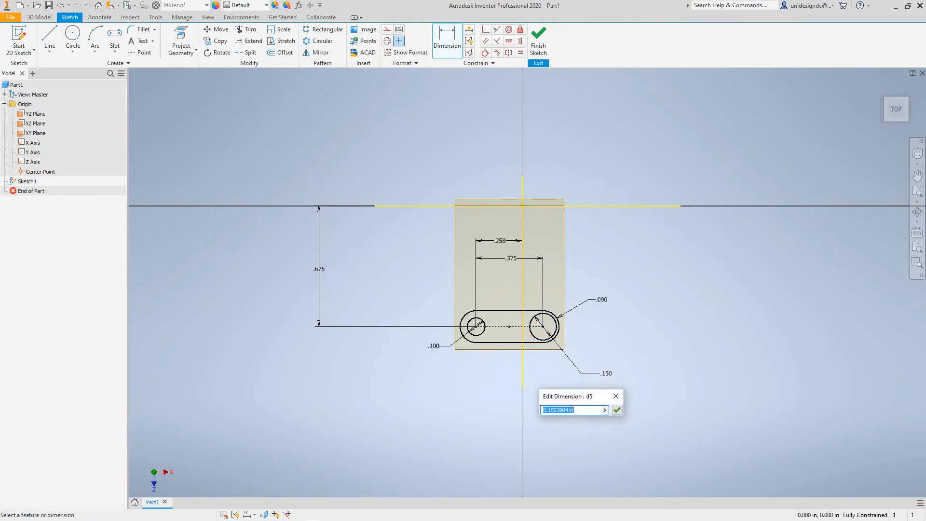
type("100")
Confirm the right hole's .100 diameter and change the centre-to-centre distance to 5.00
key("Return")
scroll(567, 398, "down", 4)
scroll(568, 398, "up", 5)
scroll(558, 319, "up", 1)
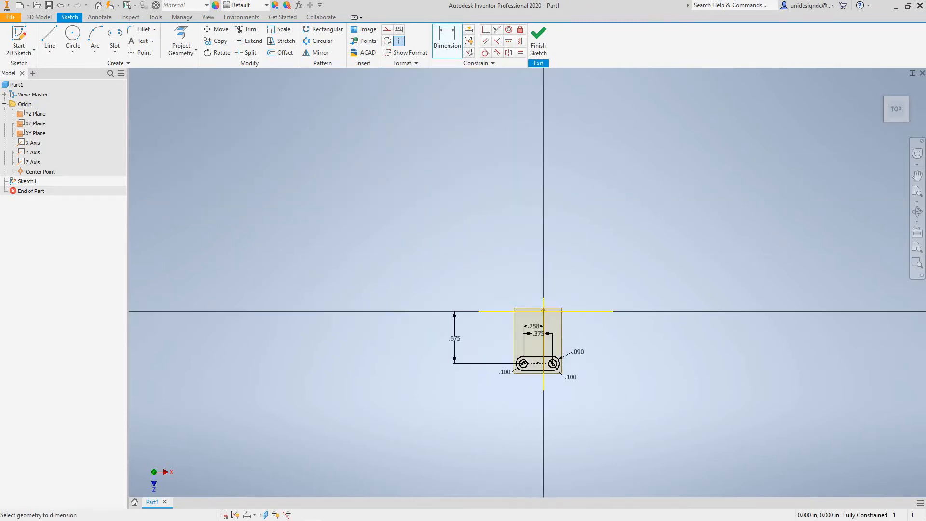
scroll(558, 318, "down", 4)
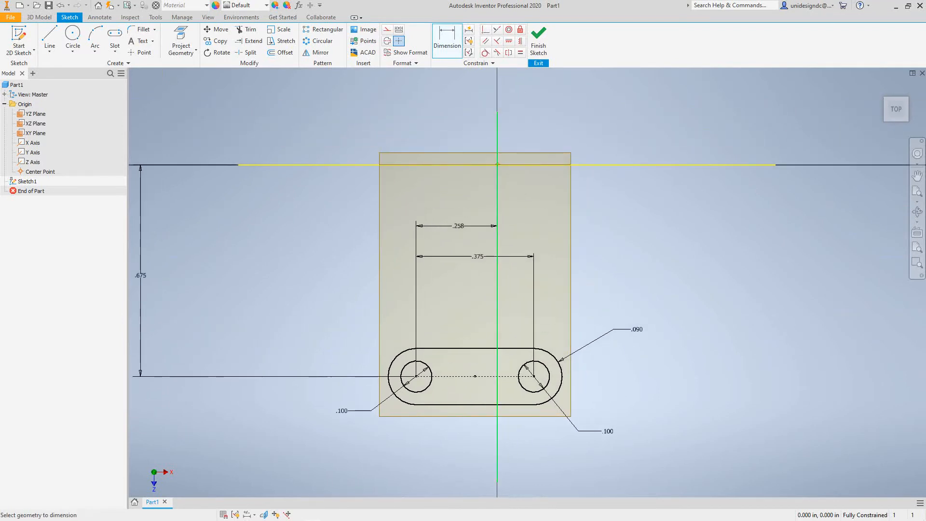
scroll(476, 411, "down", 1)
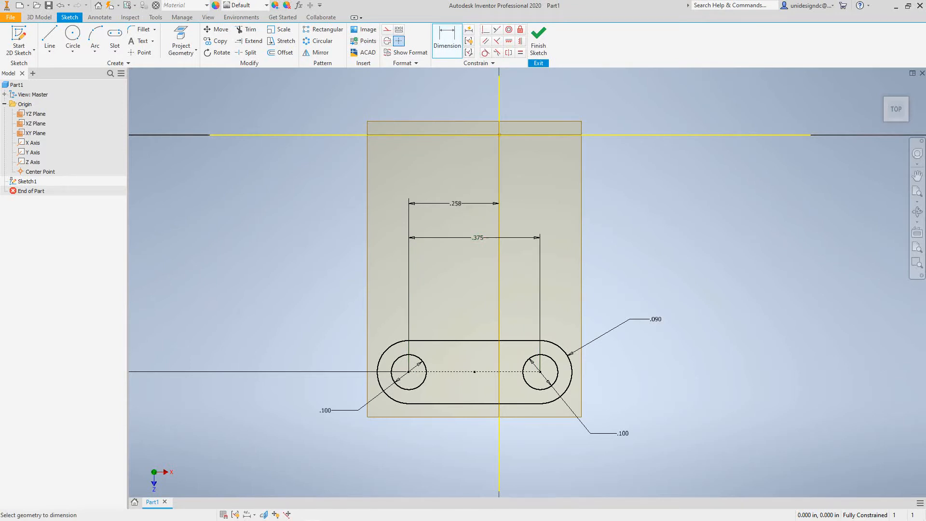
double_click(477, 238)
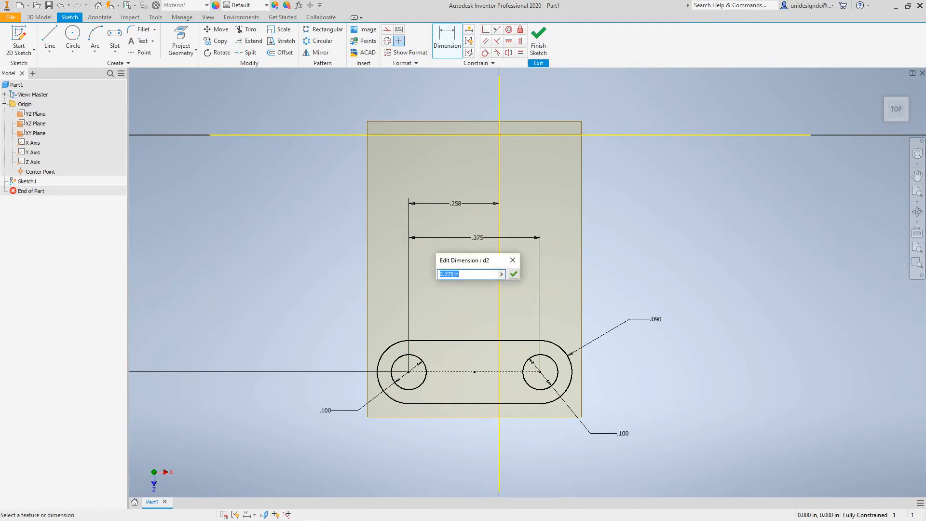
type("5.00")
key("Return")
Change the left hole's offset dimension to 2.50
scroll(309, 289, "down", 4)
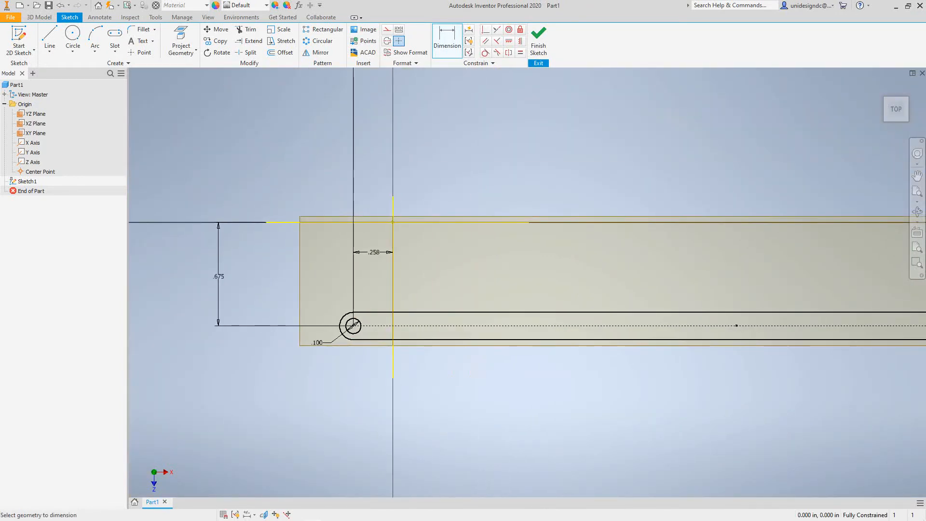
left_click(374, 252)
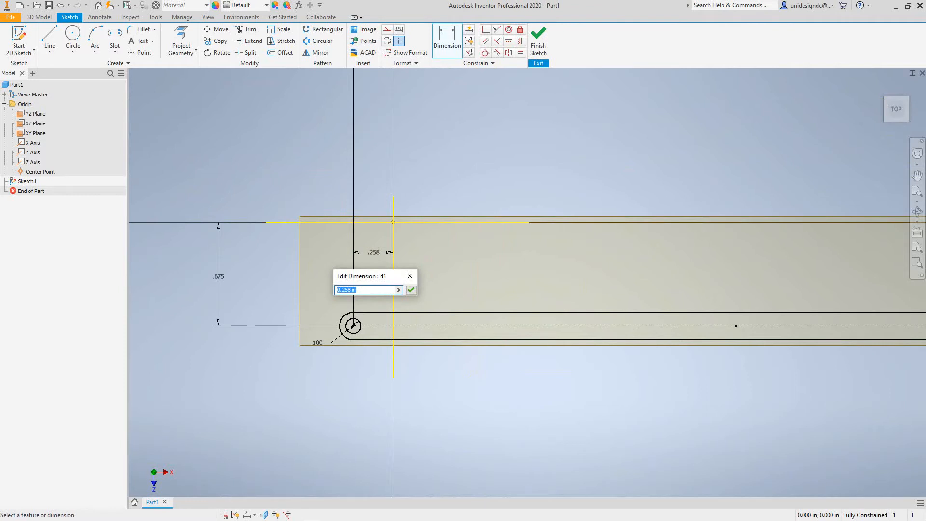
type(".250")
key("Return")
scroll(428, 288, "down", 2)
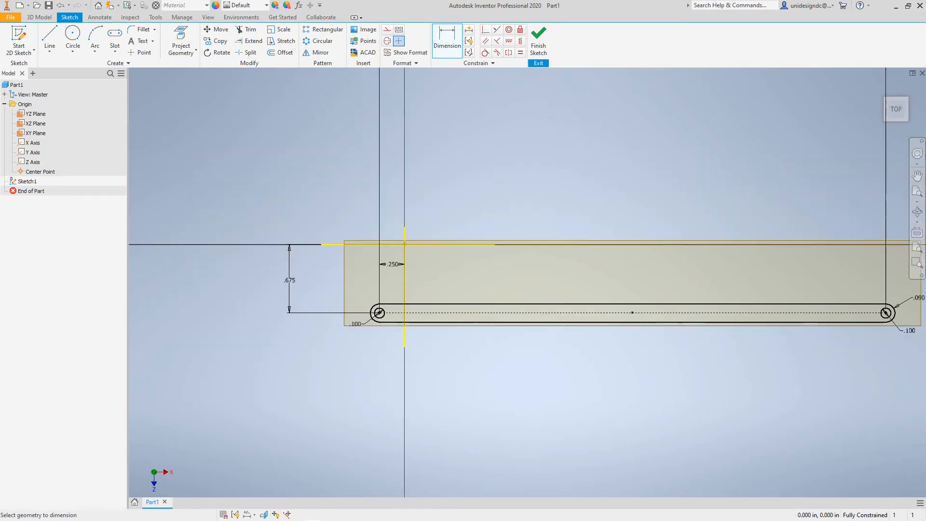
left_click(392, 265)
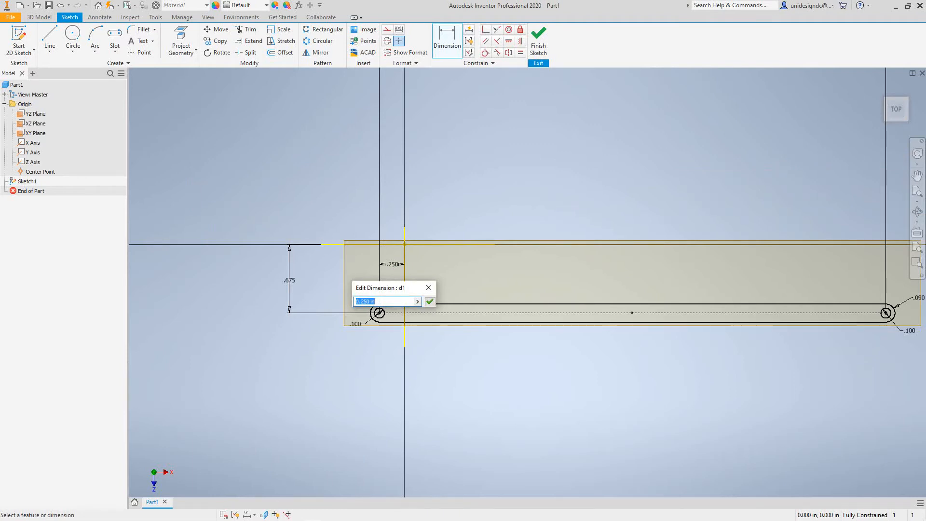
type("2.50")
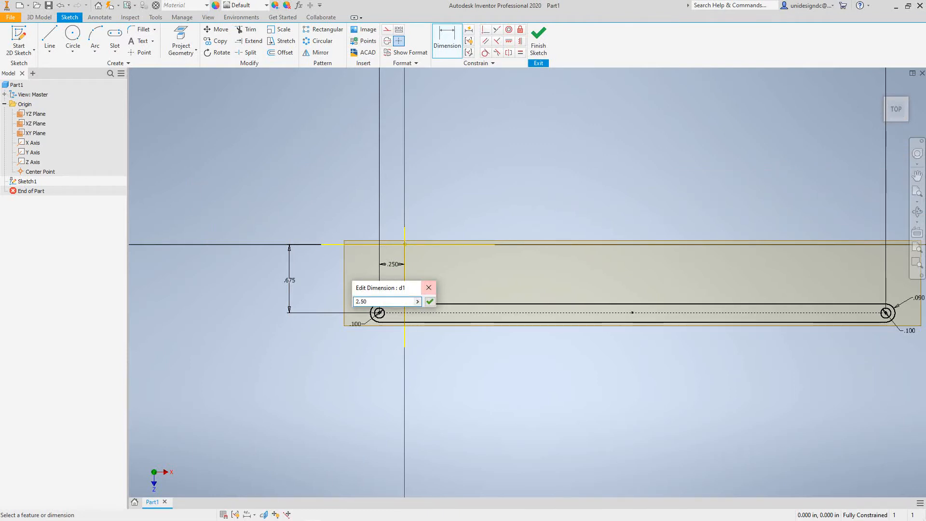
key("Return")
Dimension the slot's rounded end to a 1 inch diameter
scroll(444, 311, "down", 4)
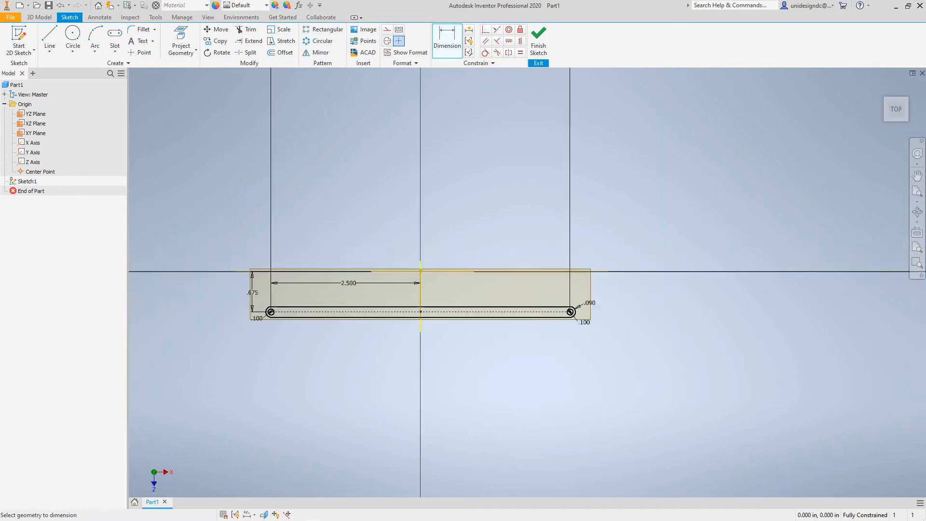
scroll(444, 311, "up", 5)
middle_click_drag(444, 311, 626, 311)
middle_click_drag(576, 225, 627, 227)
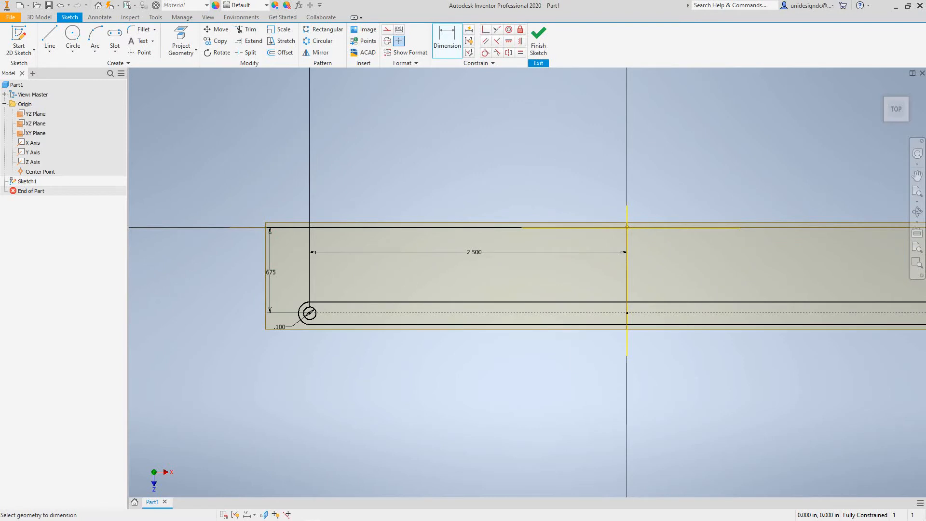
middle_click_drag(627, 227, 408, 240)
scroll(725, 324, "down", 4)
scroll(726, 324, "up", 5)
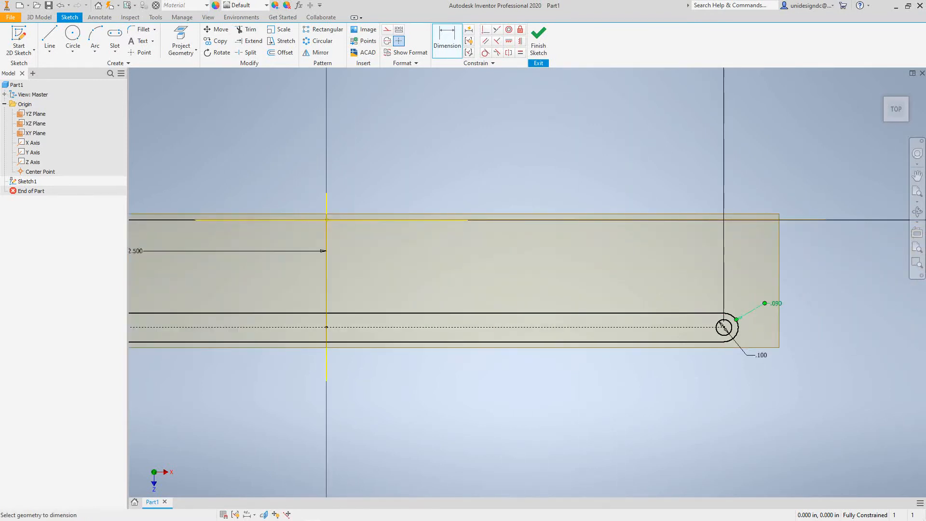
left_click(764, 302)
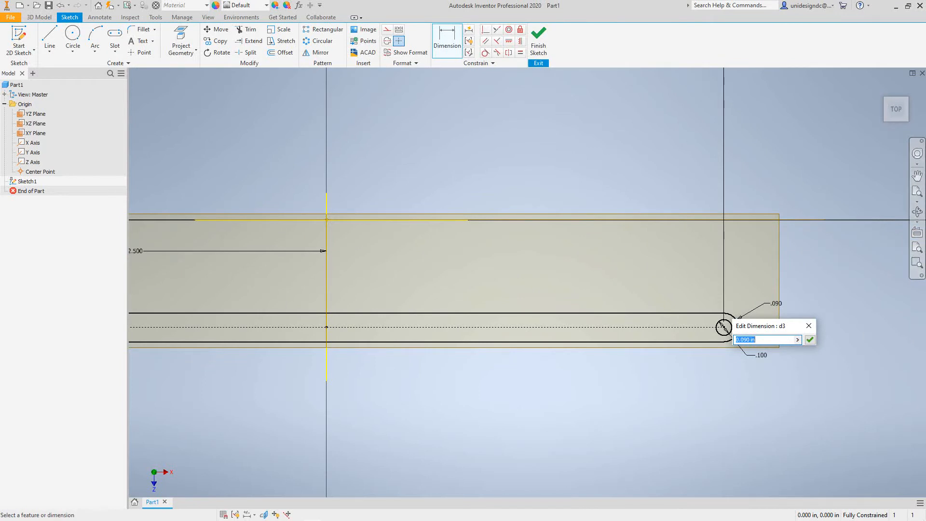
type("1")
key("Return")
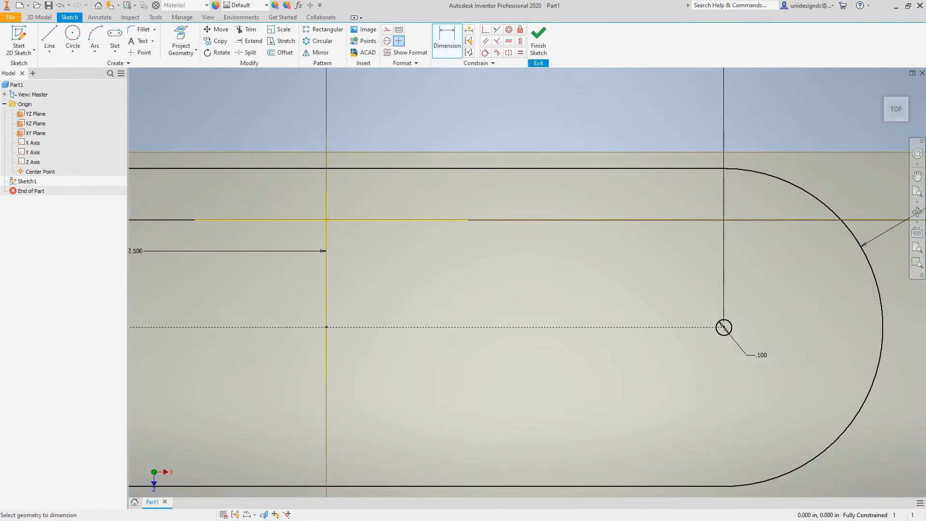
Change the right hole's diameter from .100 to .5
scroll(716, 346, "up", 5)
scroll(716, 347, "down", 10)
scroll(710, 350, "up", 3)
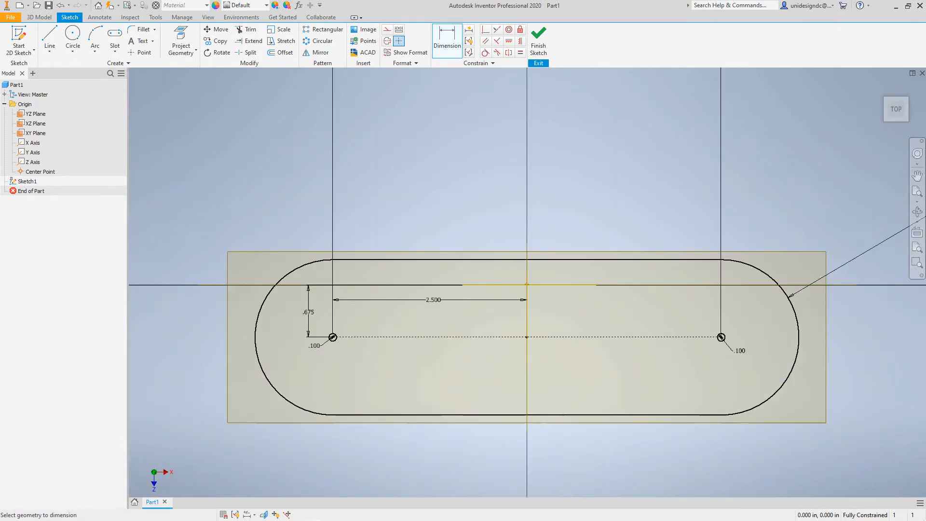
left_click(721, 337)
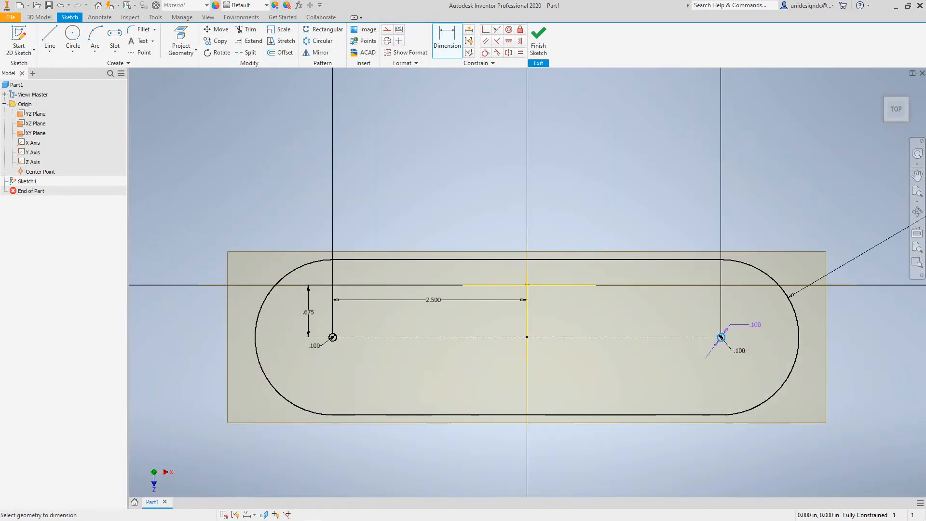
scroll(729, 324, "down", 5)
scroll(729, 324, "up", 10)
right_click(729, 326)
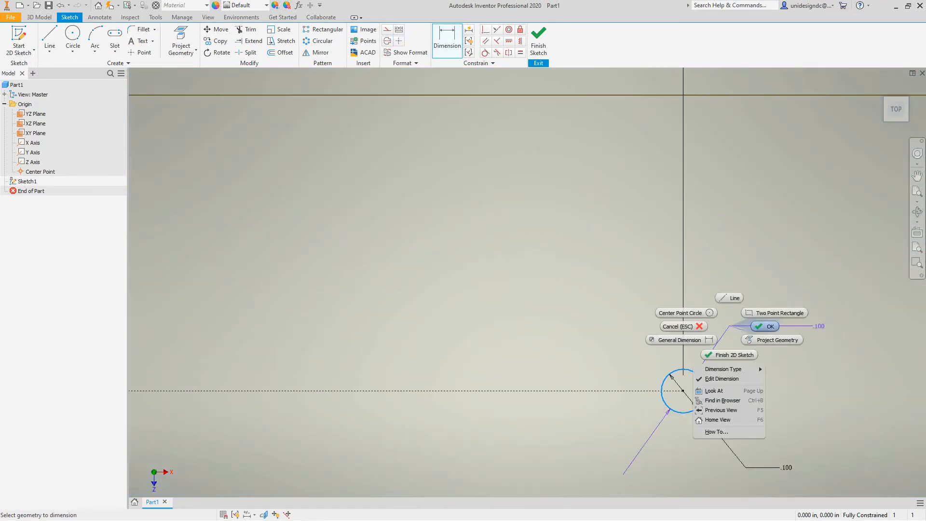
left_click(683, 327)
scroll(691, 338, "up", 3)
middle_click_drag(691, 338, 611, 214)
scroll(611, 214, "up", 1)
scroll(612, 215, "down", 2)
scroll(611, 212, "down", 3)
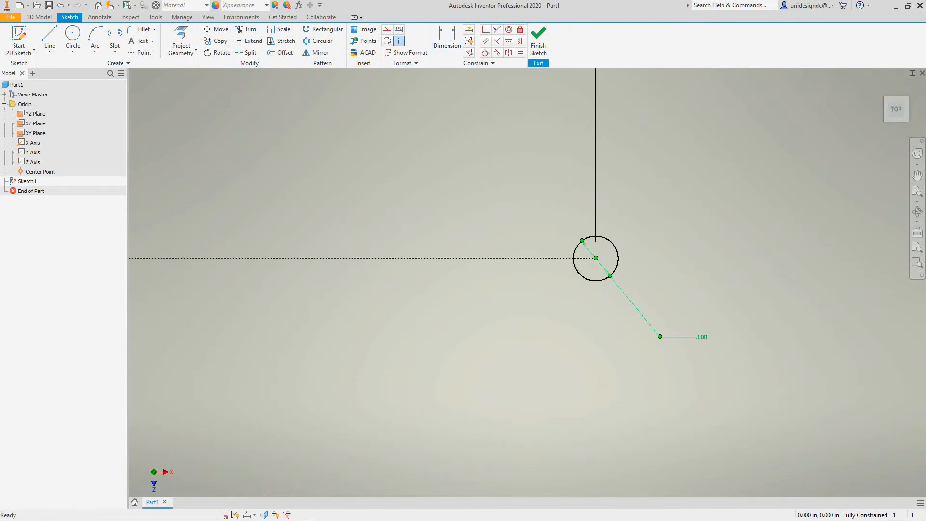
double_click(701, 337)
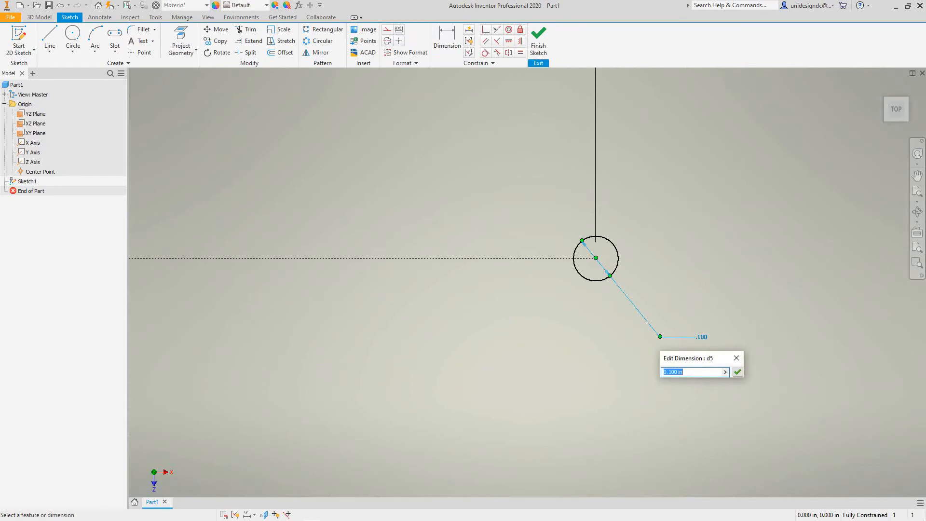
type(".5")
left_click(738, 372)
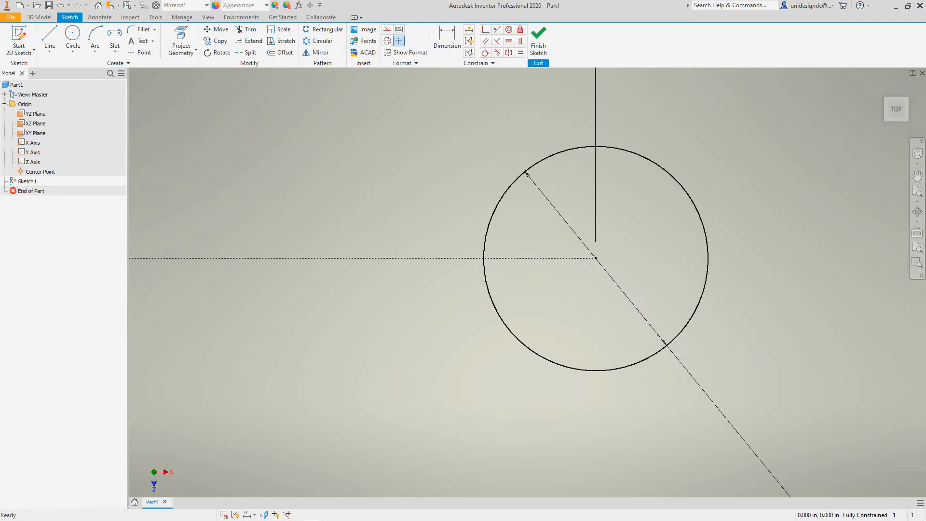
Change the left hole's diameter from .100 to .5
scroll(490, 379, "down", 5)
scroll(487, 380, "up", 8)
middle_click_drag(451, 382, 525, 381)
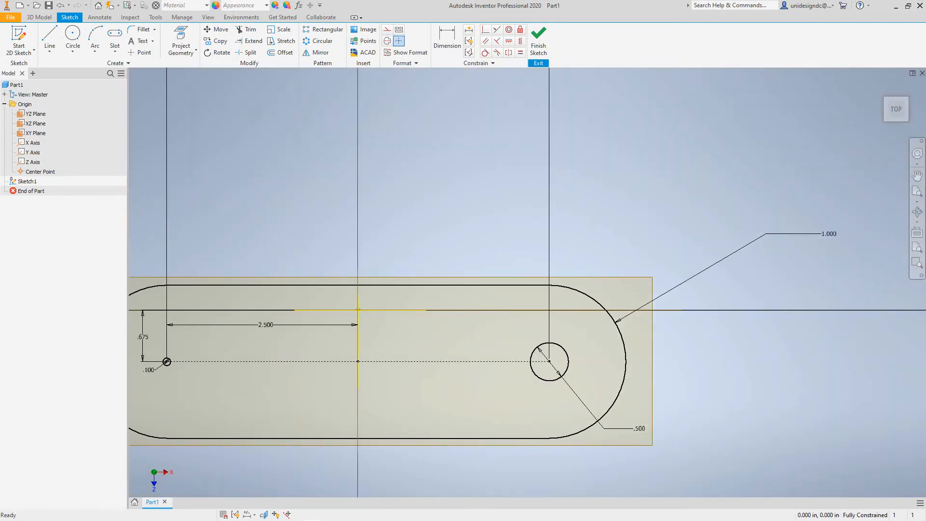
middle_click_drag(167, 361, 366, 370)
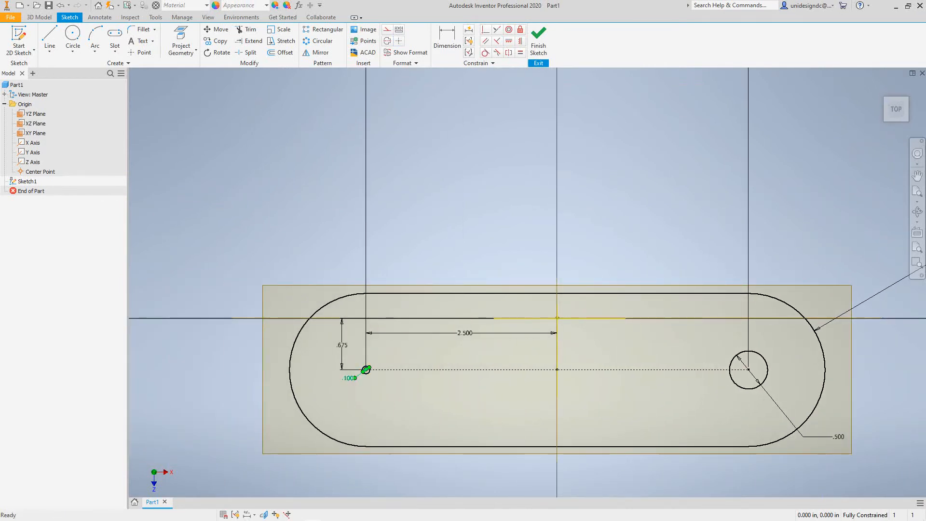
key("d")
scroll(366, 369, "up", 4)
scroll(366, 369, "down", 8)
double_click(386, 321)
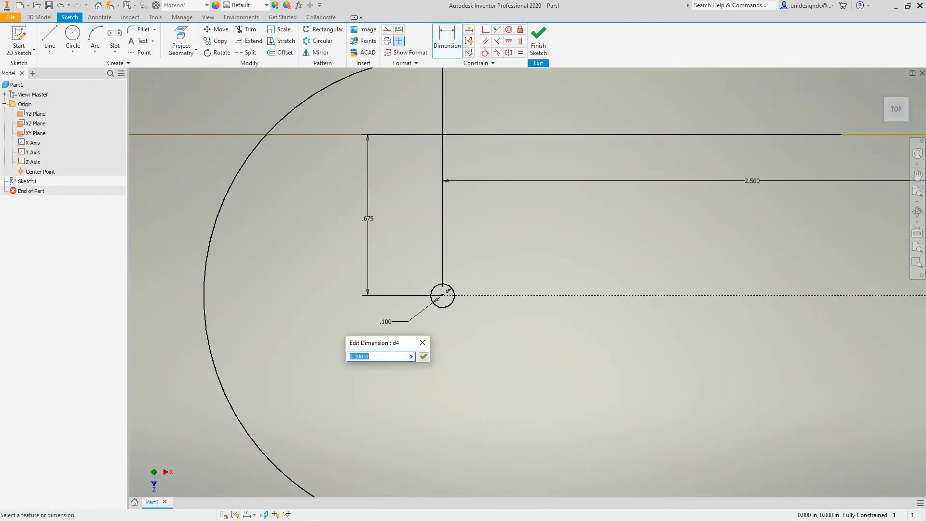
type(".5")
left_click(423, 356)
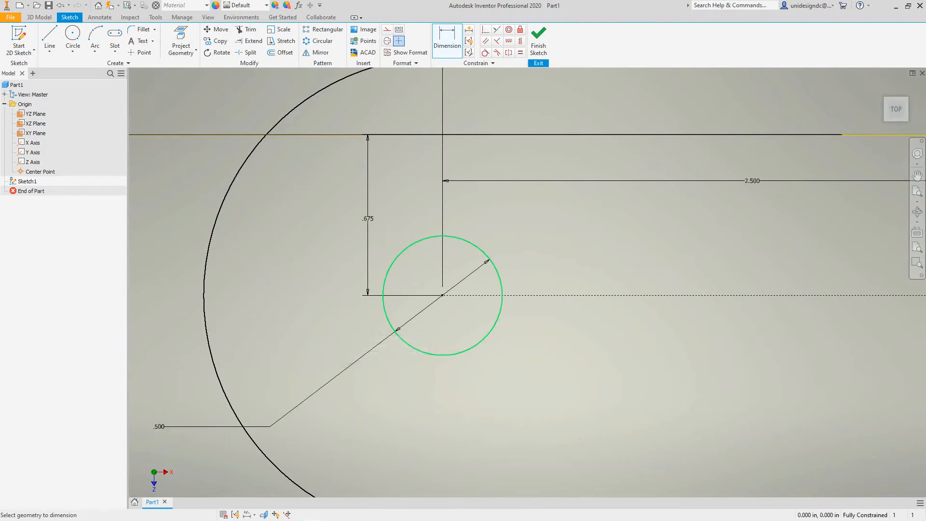
Change the .675 offset to 0, moving both holes onto the horizontal axis
scroll(418, 354, "down", 5)
scroll(418, 355, "up", 8)
scroll(524, 352, "up", 3)
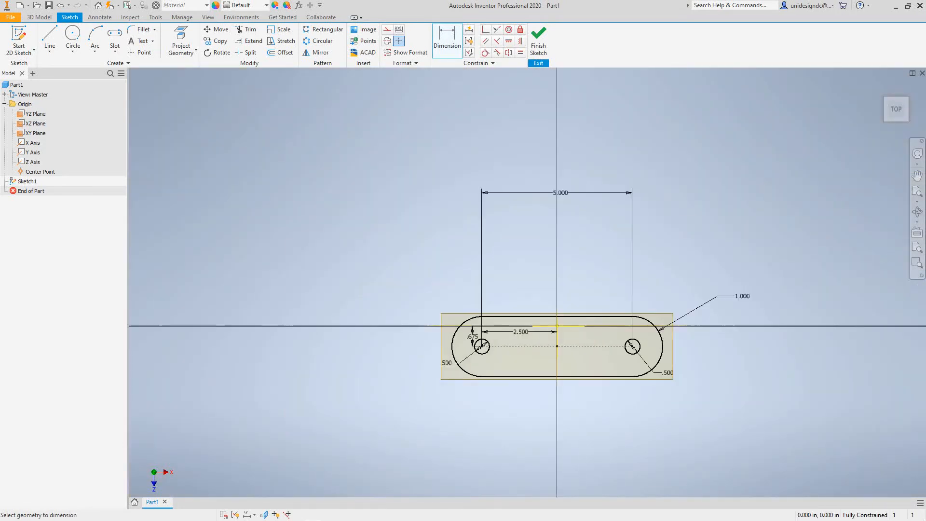
middle_click_drag(524, 352, 454, 370)
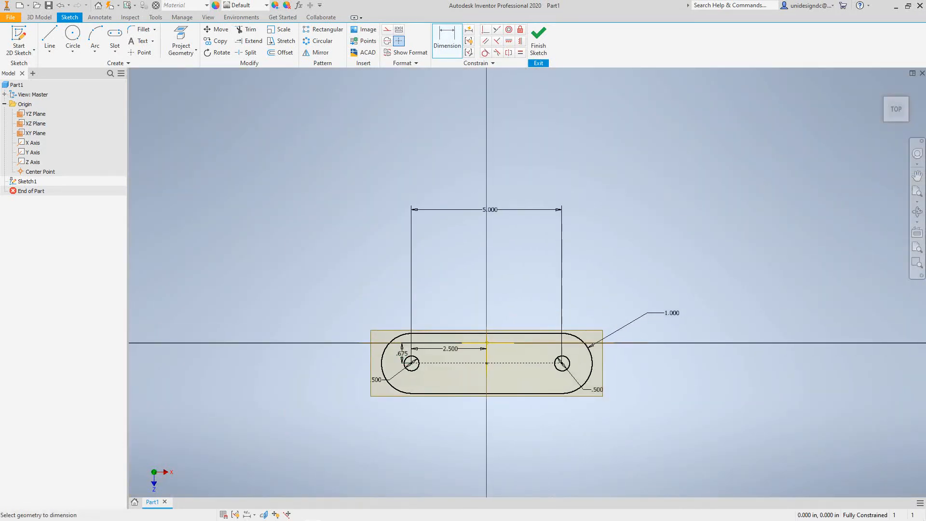
left_click(401, 354)
type("0")
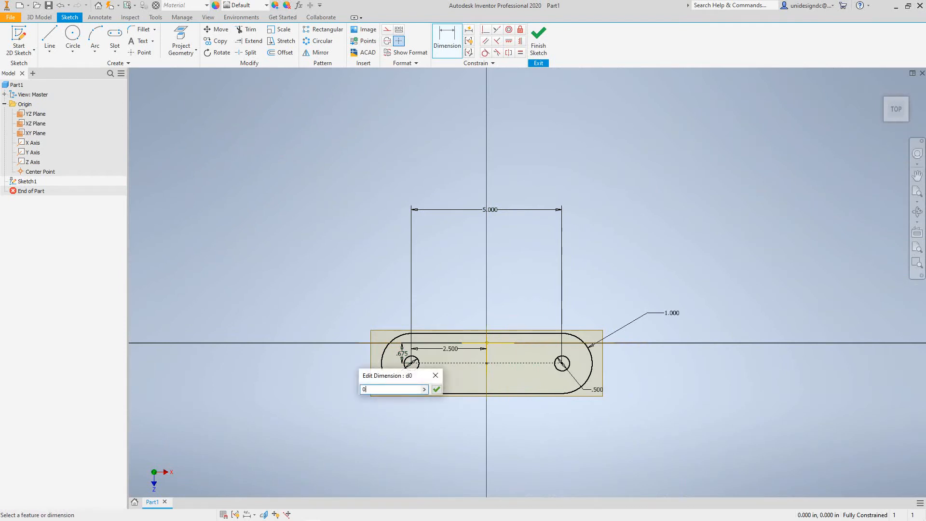
left_click(436, 388)
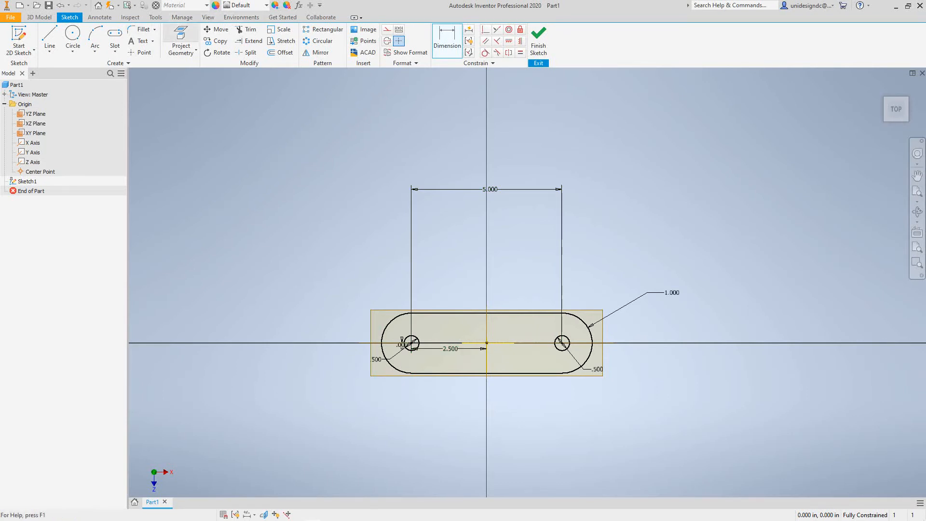
Review the model parameters d0–d5 in the Parameters table
left_click(182, 16)
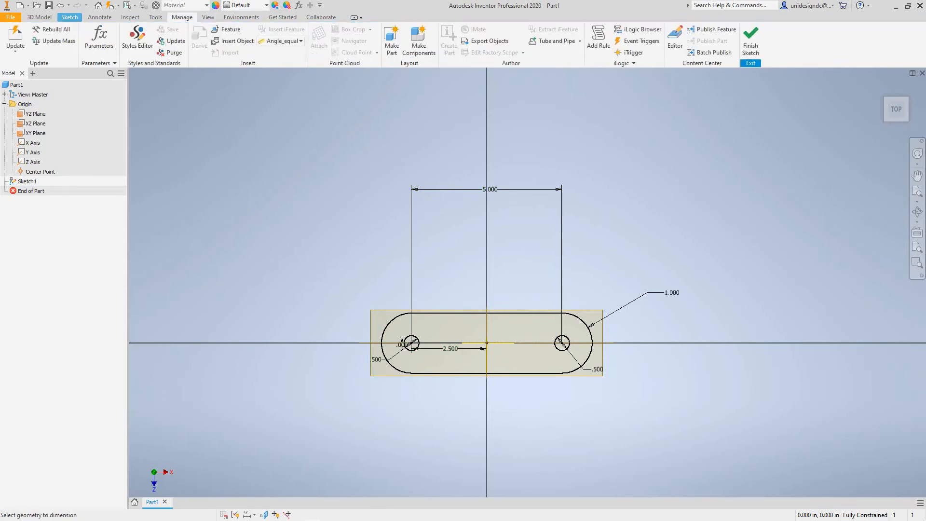
left_click(99, 39)
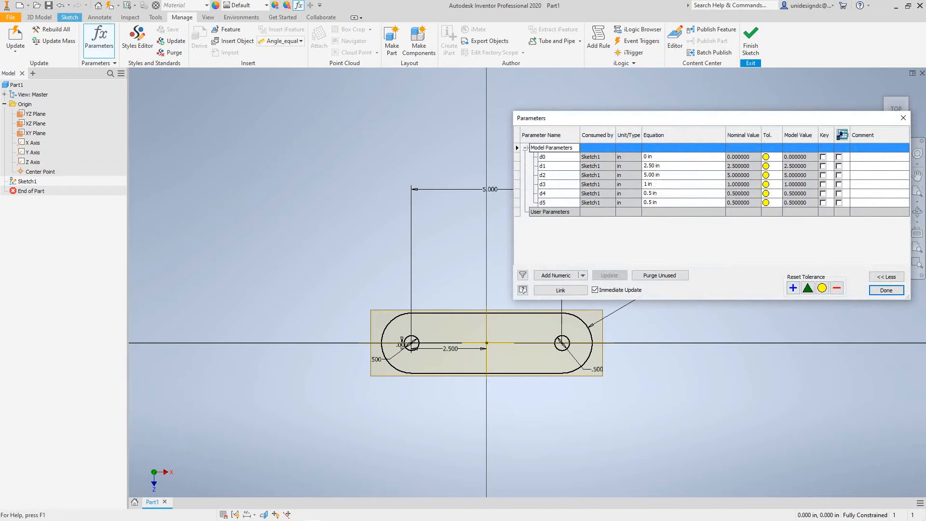
left_click(886, 290)
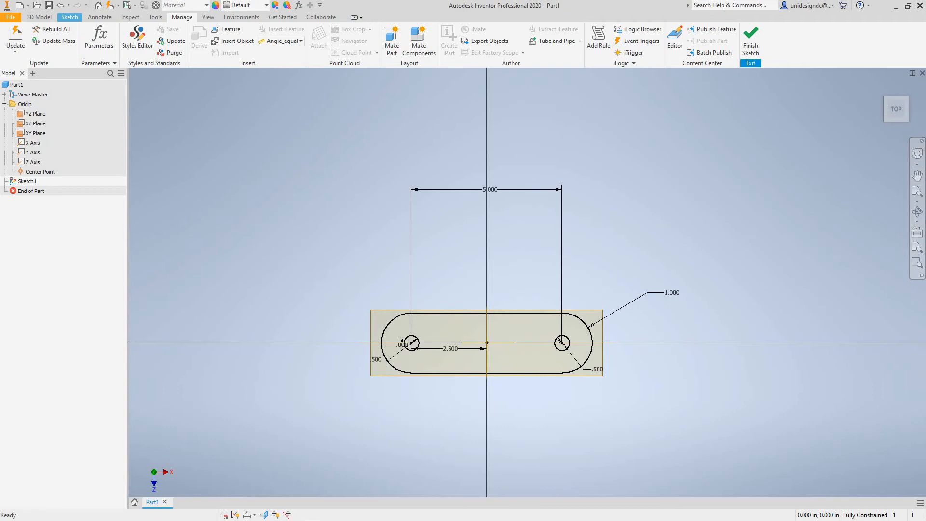
Recentre the slot sketch in the view and finish Sketch1
scroll(643, 263, "up", 5)
scroll(643, 264, "down", 6)
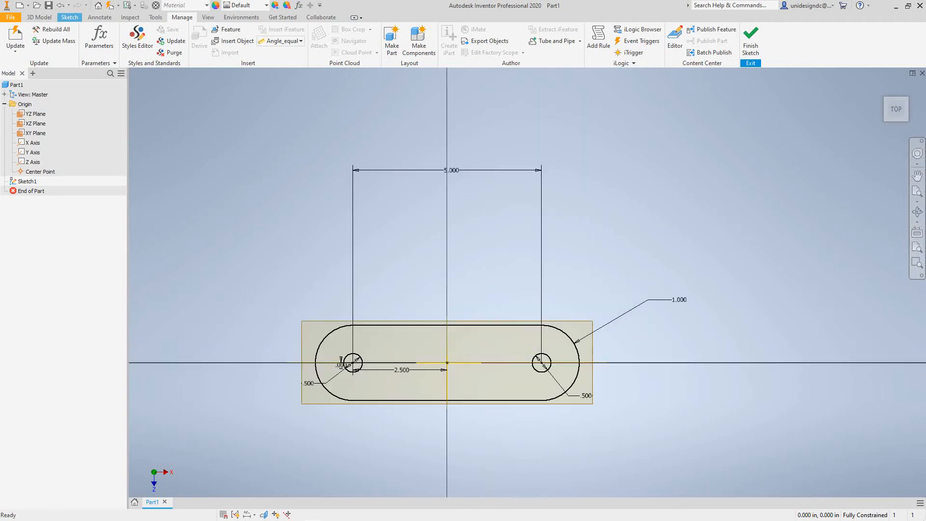
middle_click_drag(643, 264, 627, 227)
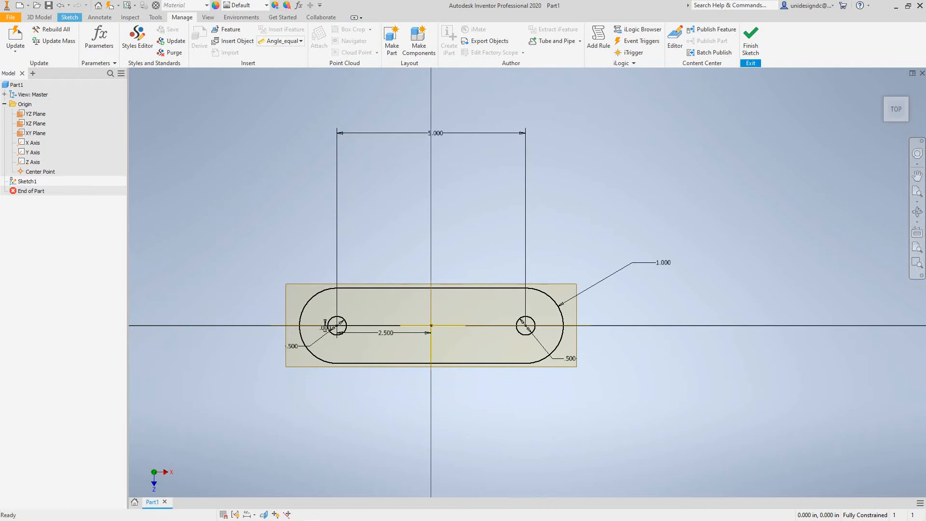
left_click(750, 42)
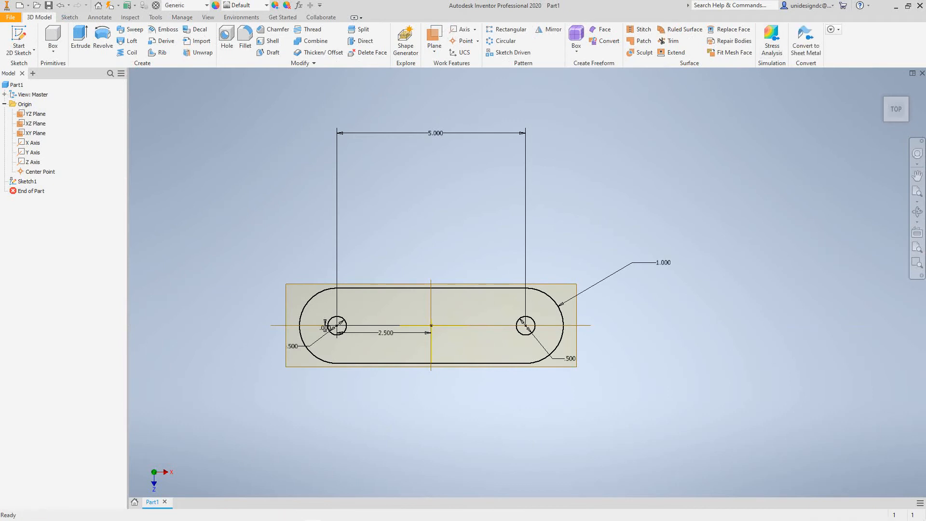
Switch to the isometric Home view and start an extrusion of the slot sketch
left_click(881, 87)
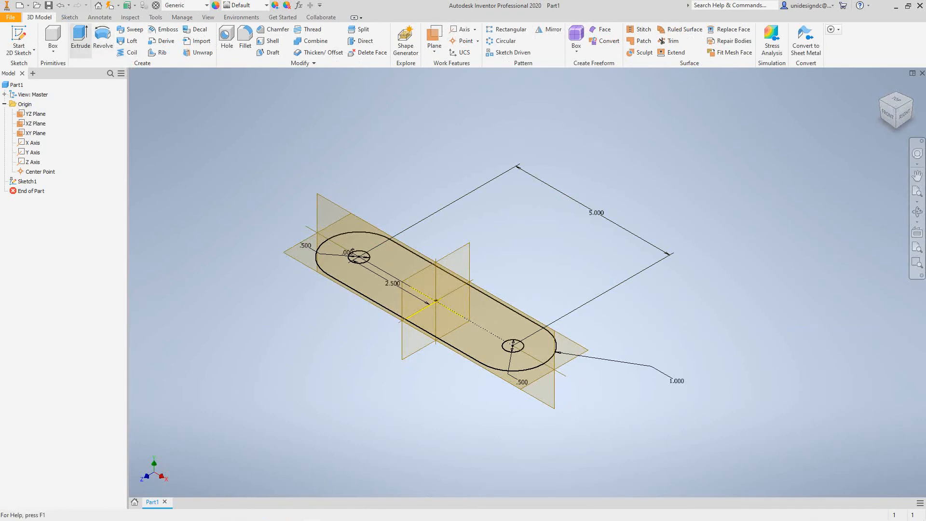
left_click(80, 39)
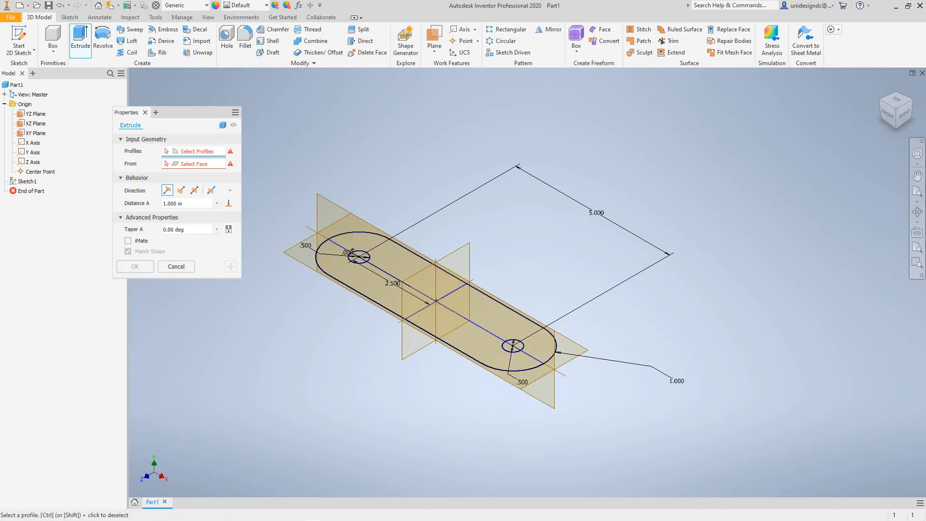
Cancel the pending extrusion from the browser's context menu
right_click(72, 114)
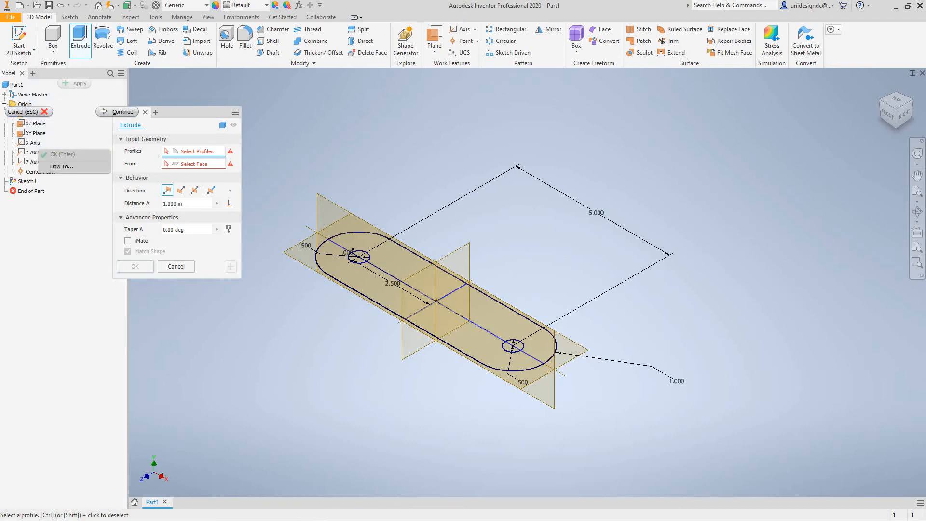
key("Escape")
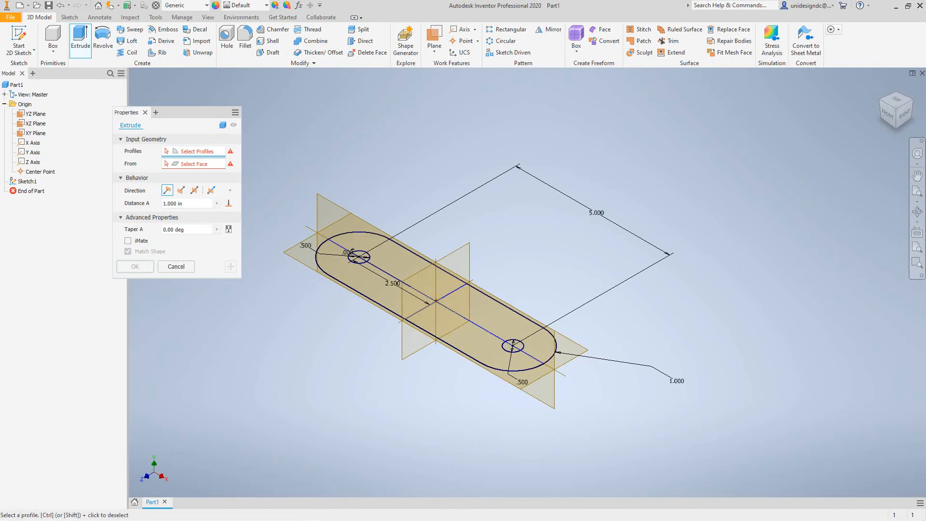
right_click(72, 112)
left_click(34, 111)
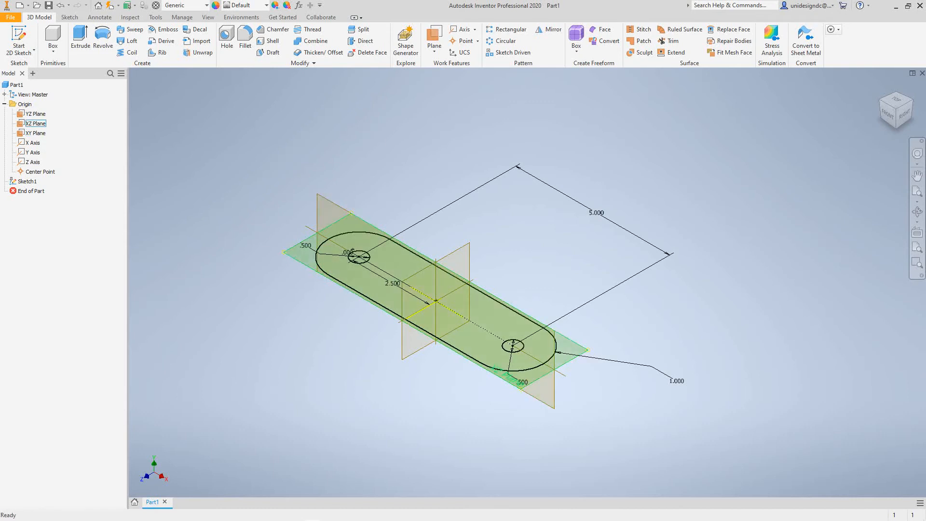
Hide the YZ, XZ and XY origin planes
right_click(35, 113)
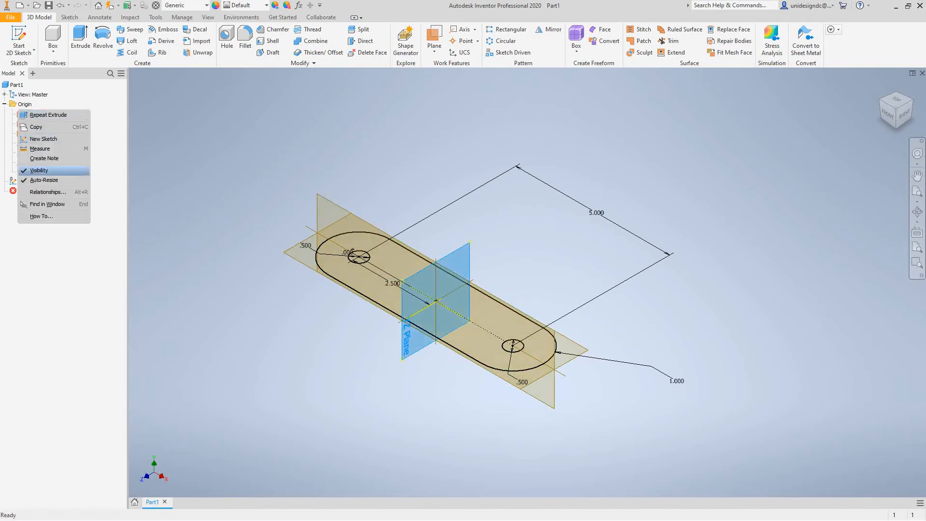
left_click(38, 172)
right_click(35, 123)
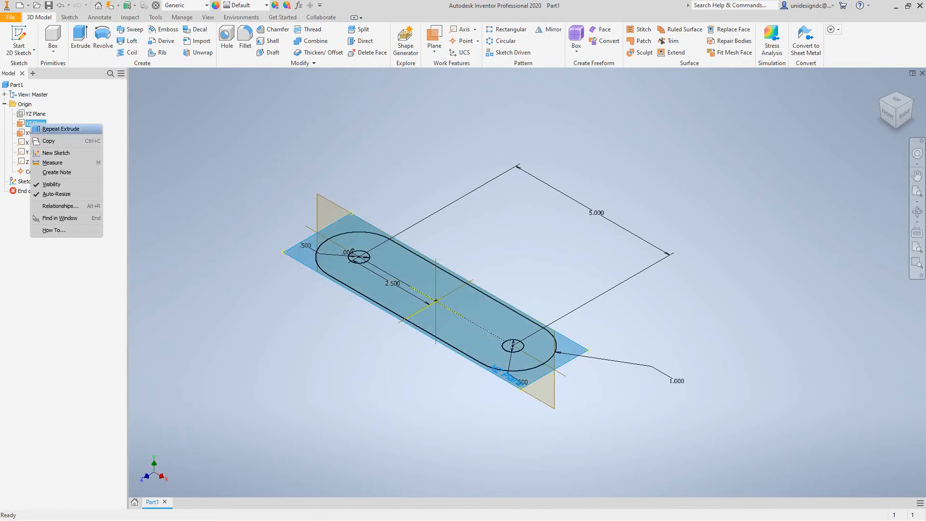
left_click(51, 184)
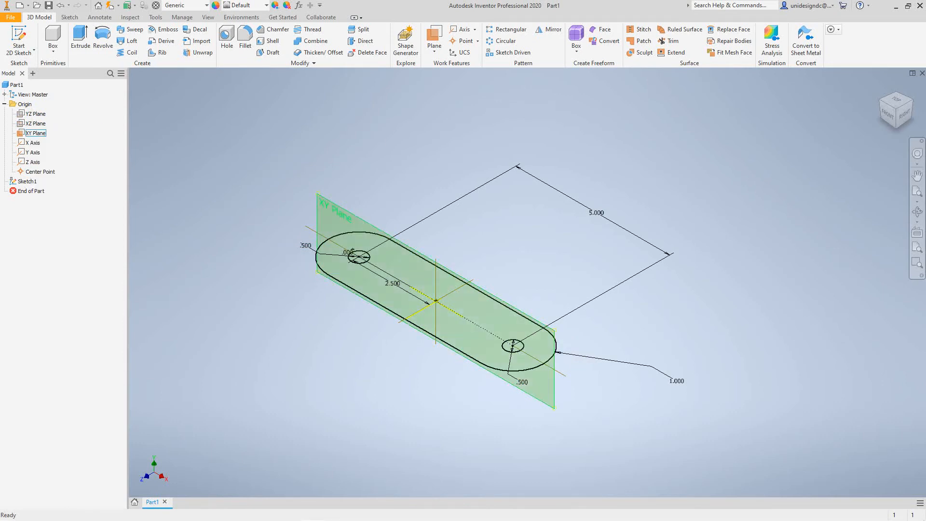
right_click(35, 132)
left_click(56, 194)
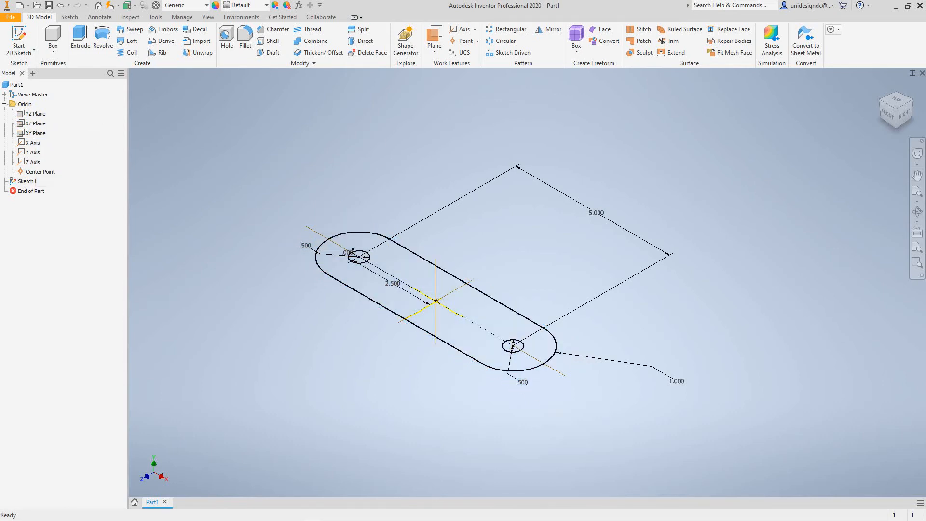
Hide the X, Y and Z origin axes
right_click(33, 142)
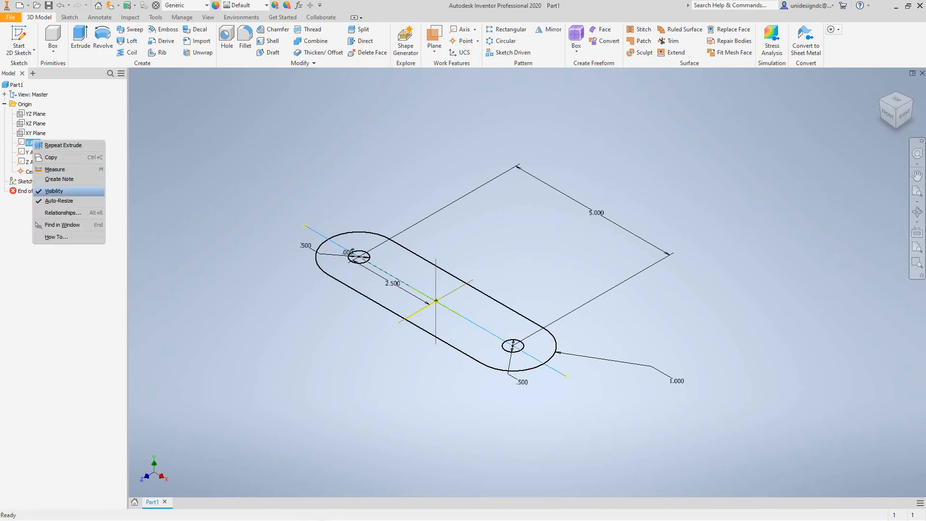
left_click(54, 191)
right_click(34, 152)
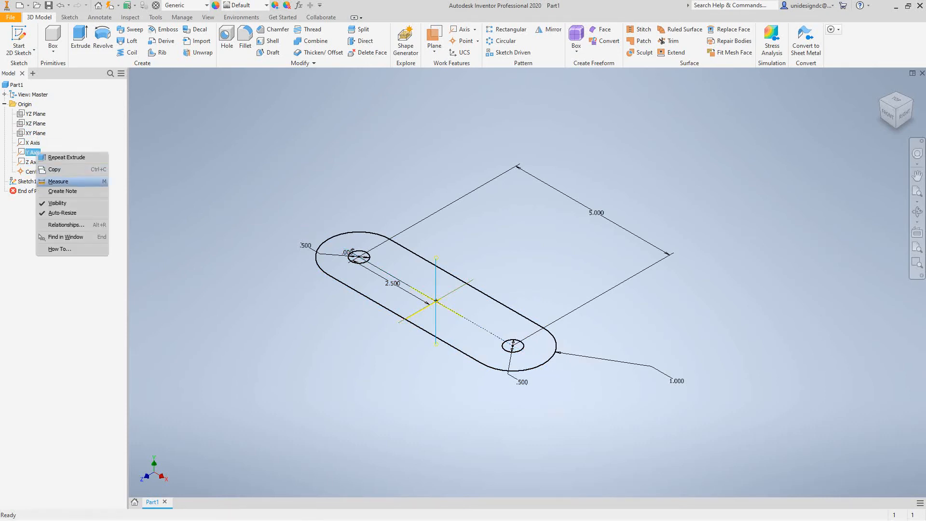
left_click(57, 203)
right_click(33, 162)
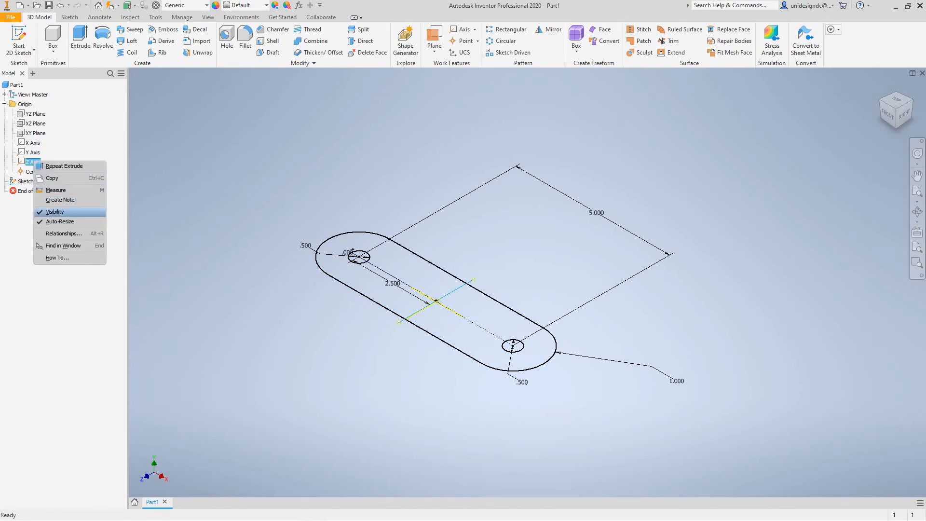
left_click(55, 212)
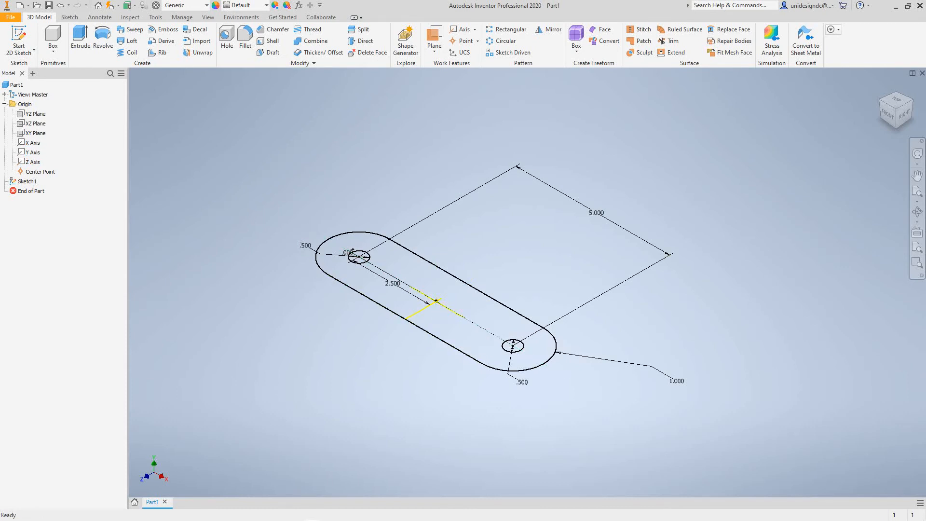
Extrude the slot regions of Sketch1 0.5 in into a plate with two holes
left_click(80, 39)
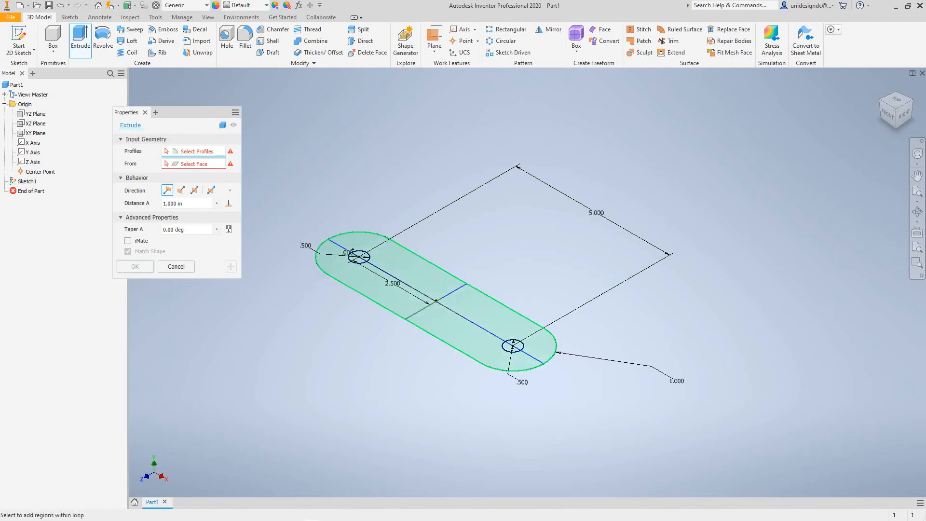
left_click(355, 259)
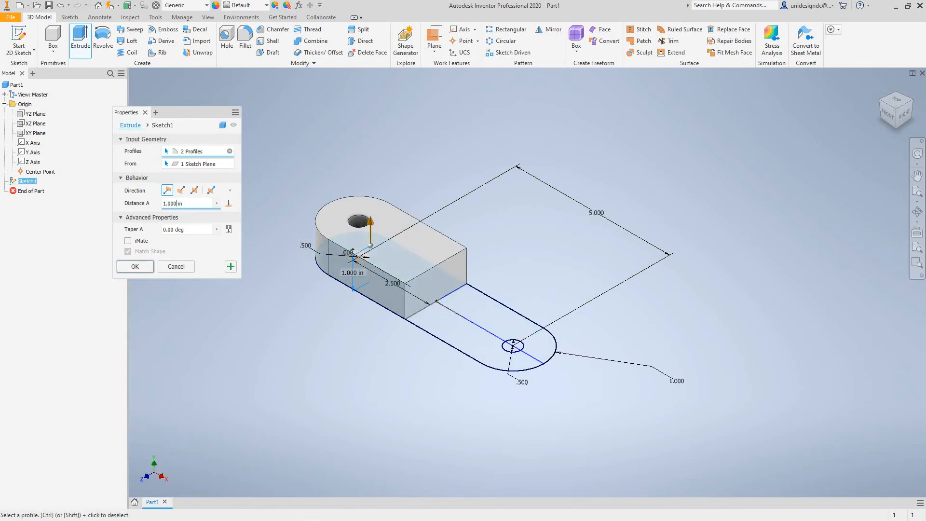
double_click(174, 203)
type(".5")
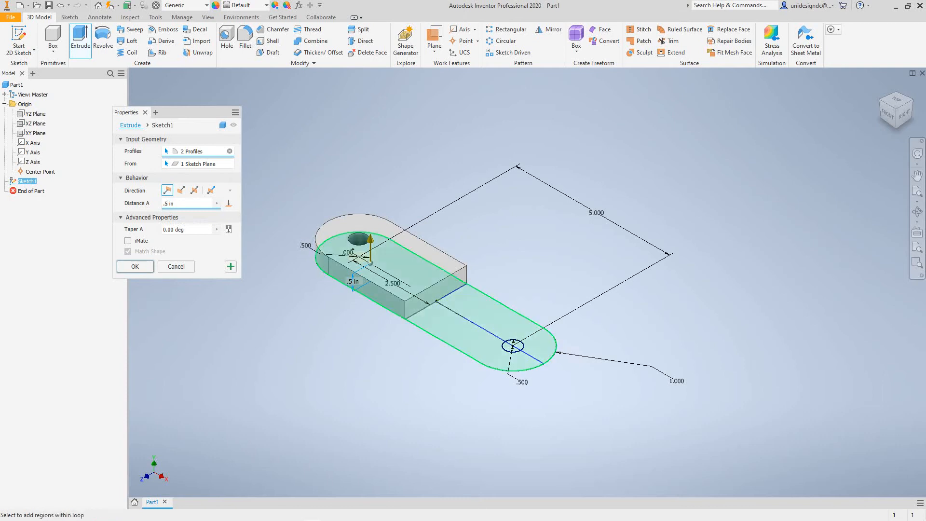
left_click(499, 319)
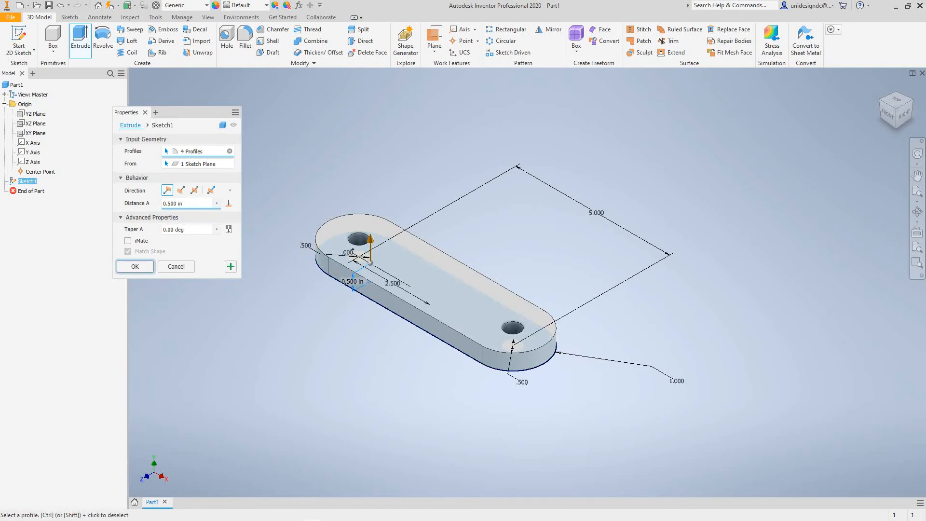
left_click(135, 266)
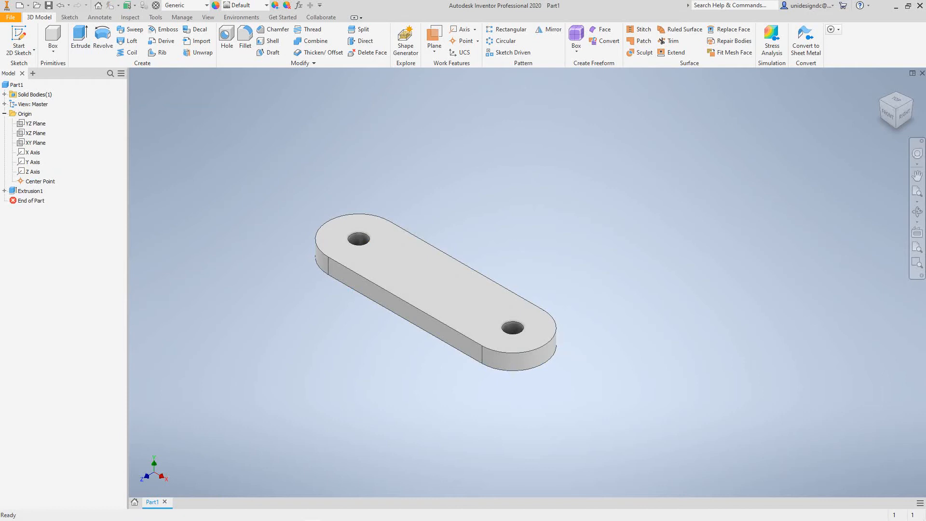
Reposition the plate in view and start a new 2D sketch on the XY plane
middle_click_drag(189, 314, 286, 341)
scroll(286, 340, "down", 5)
scroll(289, 357, "up", 5)
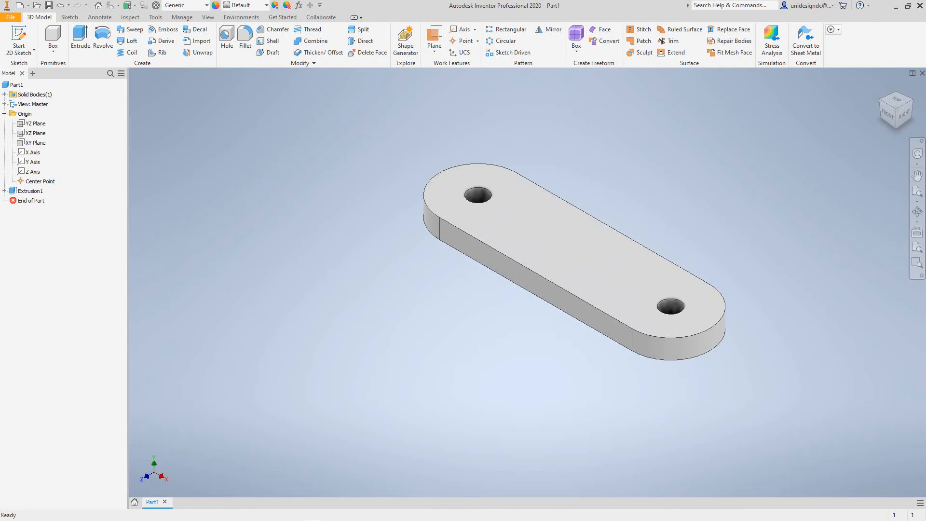
middle_click_drag(573, 262, 565, 286)
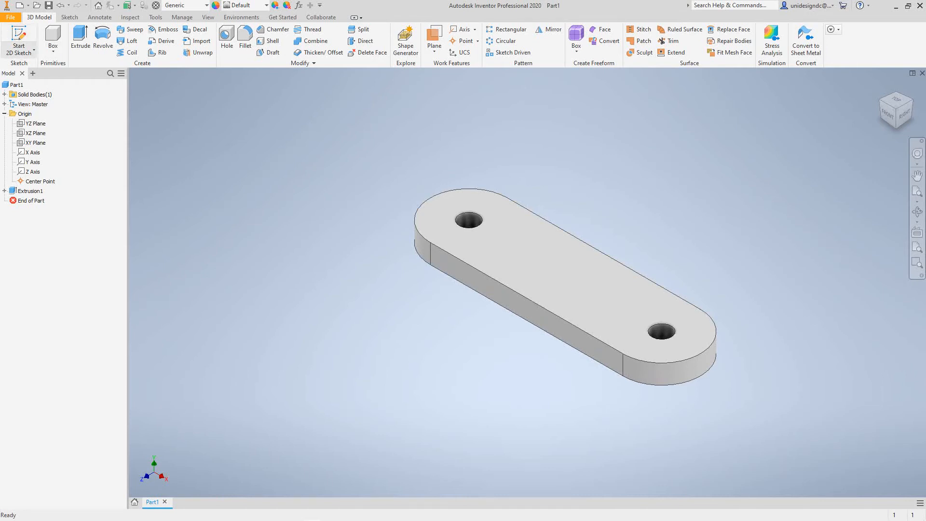
left_click(34, 50)
left_click(36, 68)
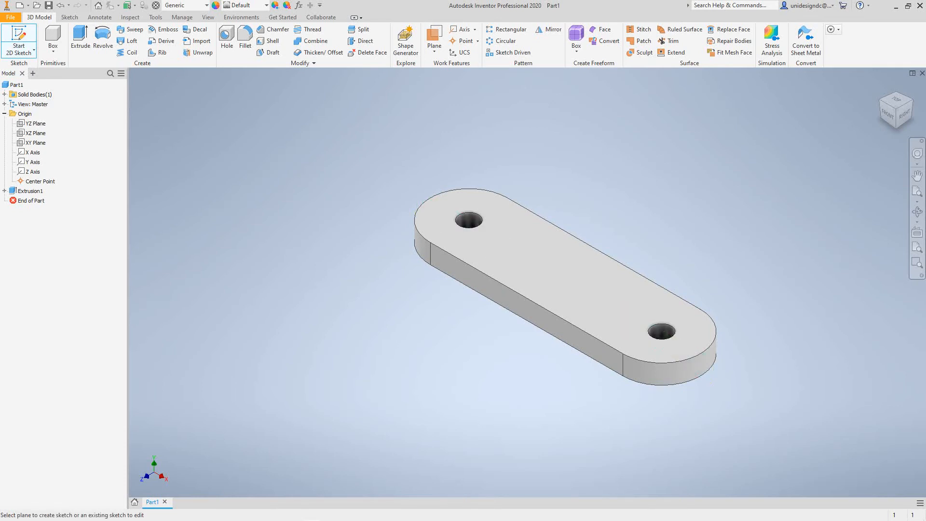
left_click(35, 142)
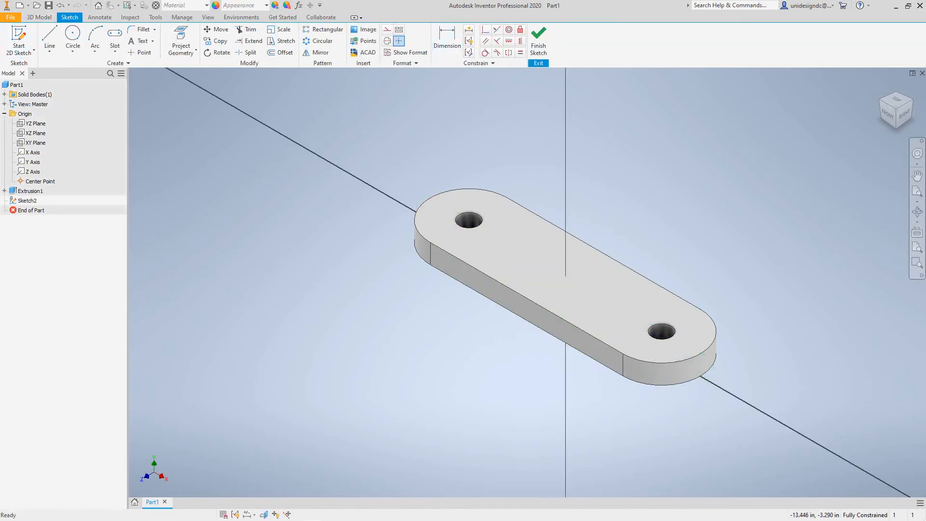
Make the XY plane visible again through the plate
left_click(35, 143)
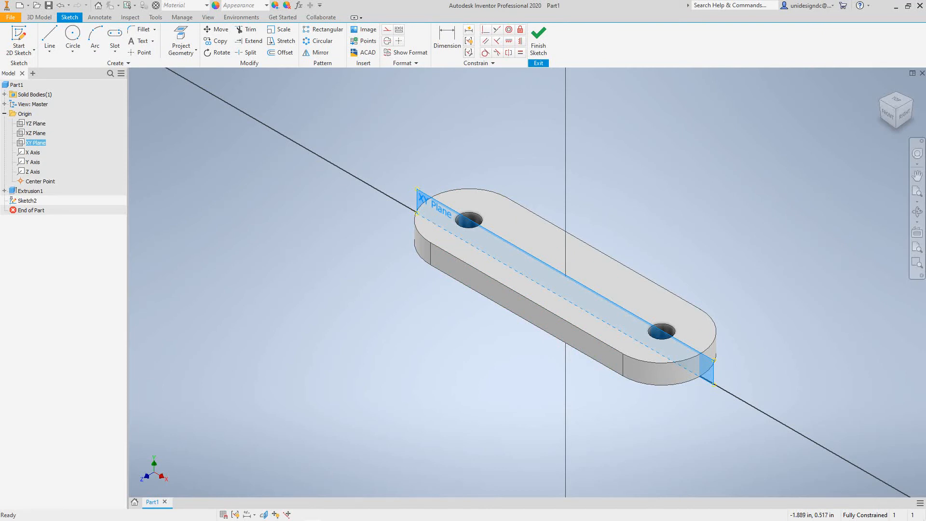
key("Escape")
middle_click_drag(437, 234, 286, 202)
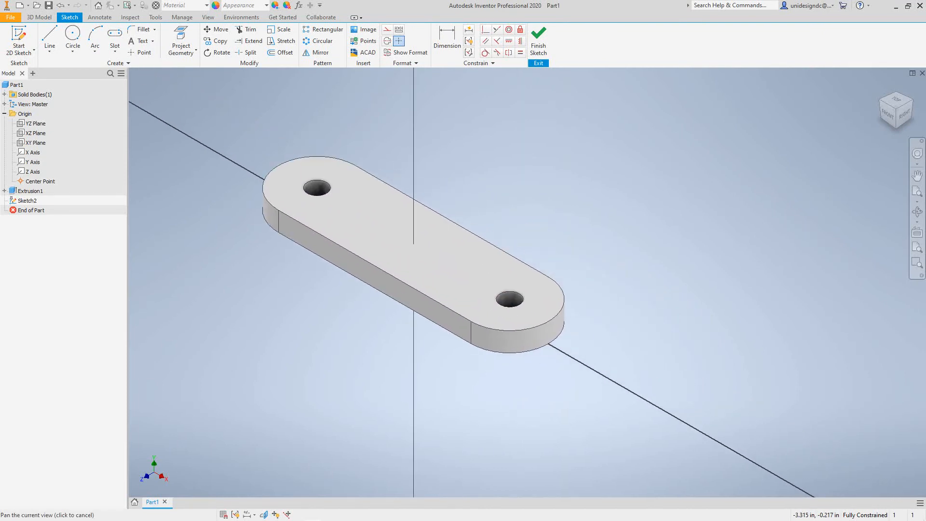
right_click(30, 142)
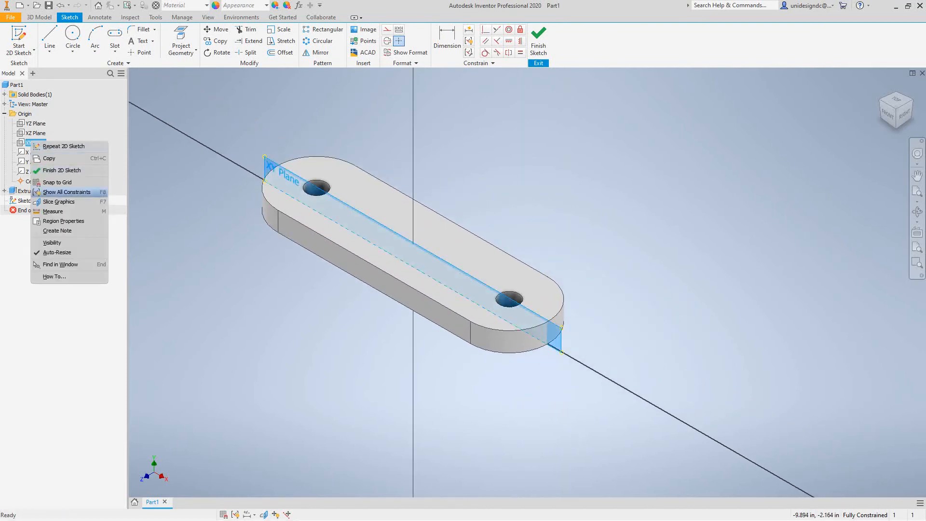
left_click(52, 242)
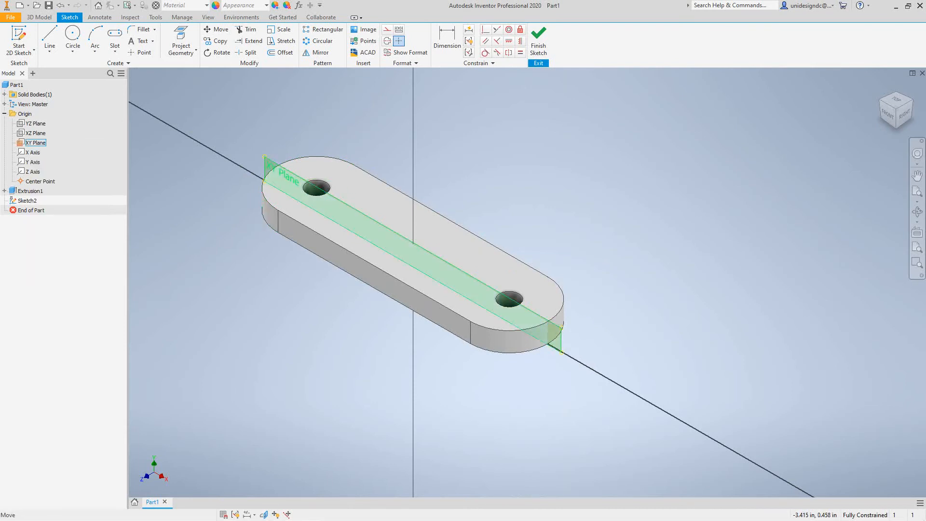
left_click(35, 142)
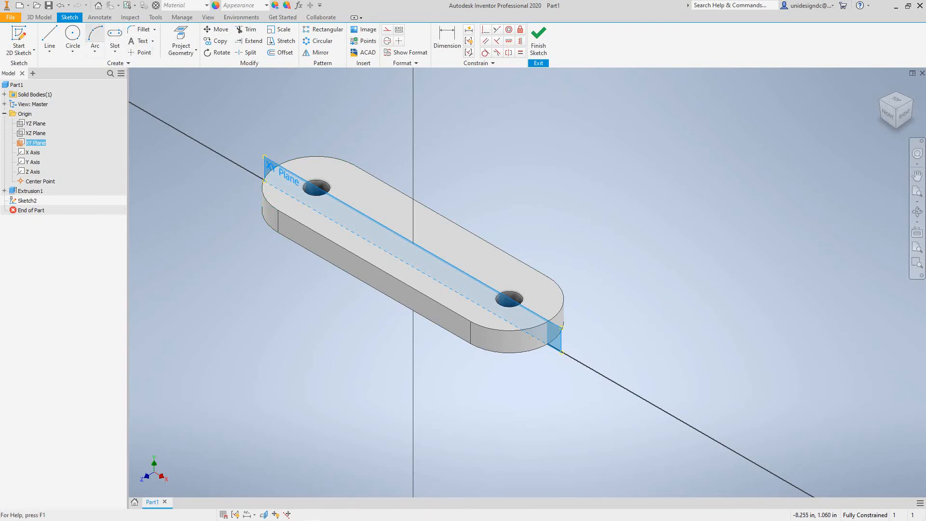
Switch the model's visual style to Wireframe
left_click(208, 17)
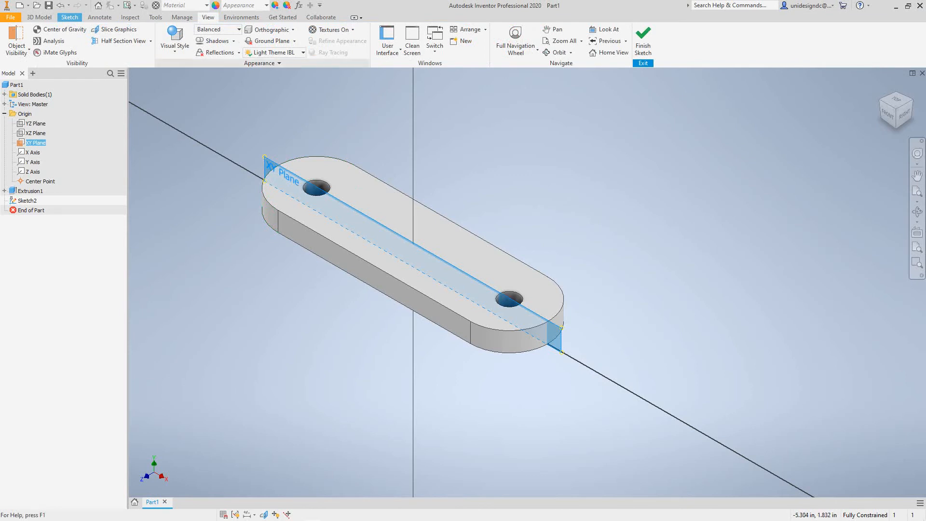
left_click(174, 41)
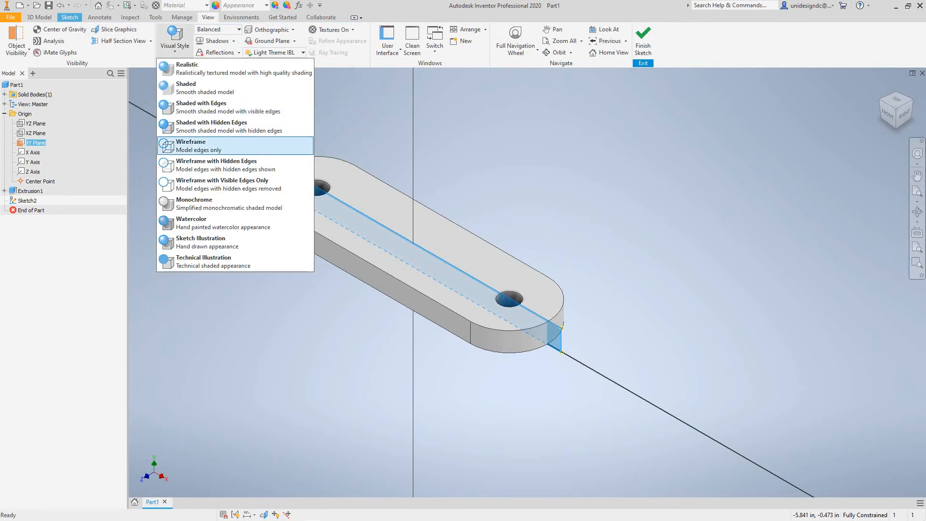
left_click(193, 145)
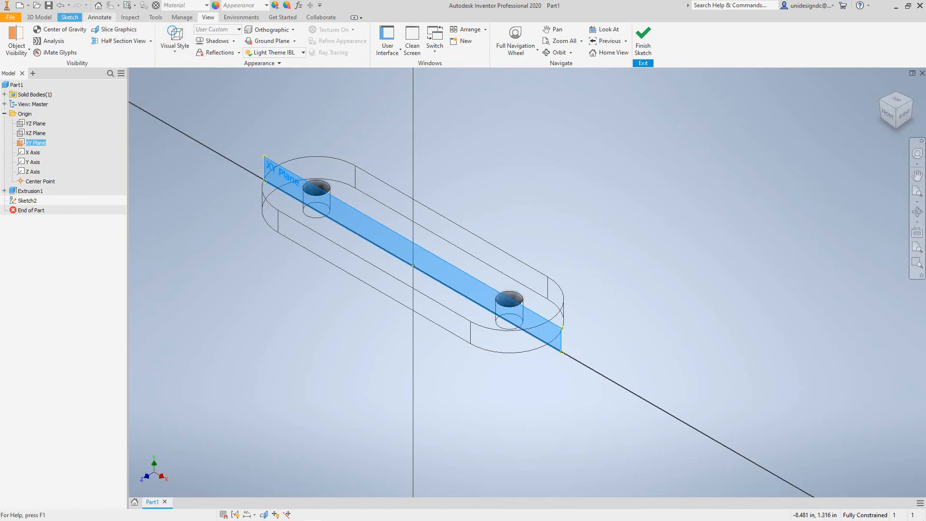
left_click(70, 17)
Sketch a center-point arc of 1.75 at the plate's middle
left_click(95, 51)
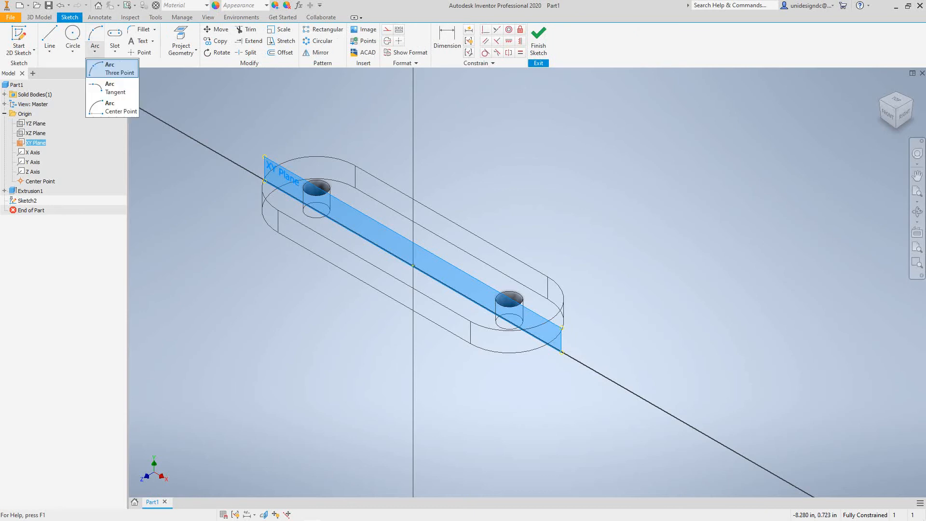
left_click(116, 107)
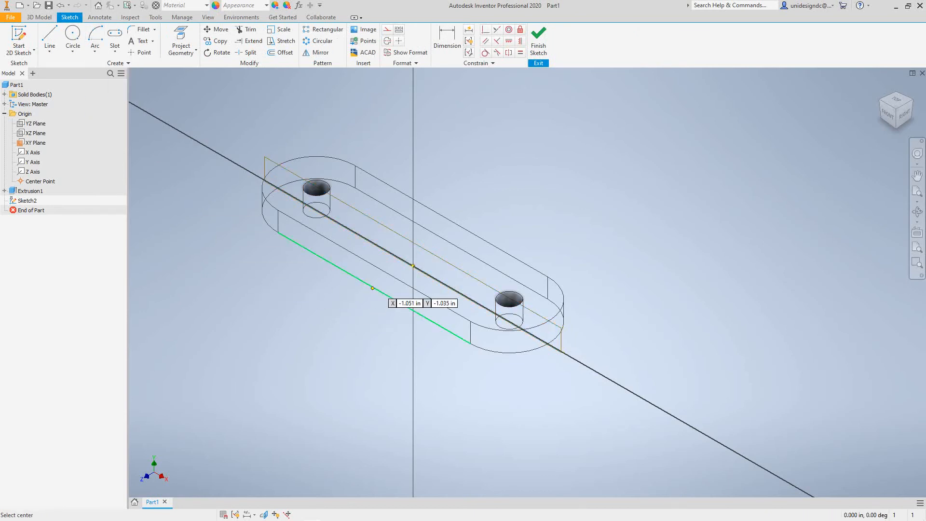
left_click(414, 267)
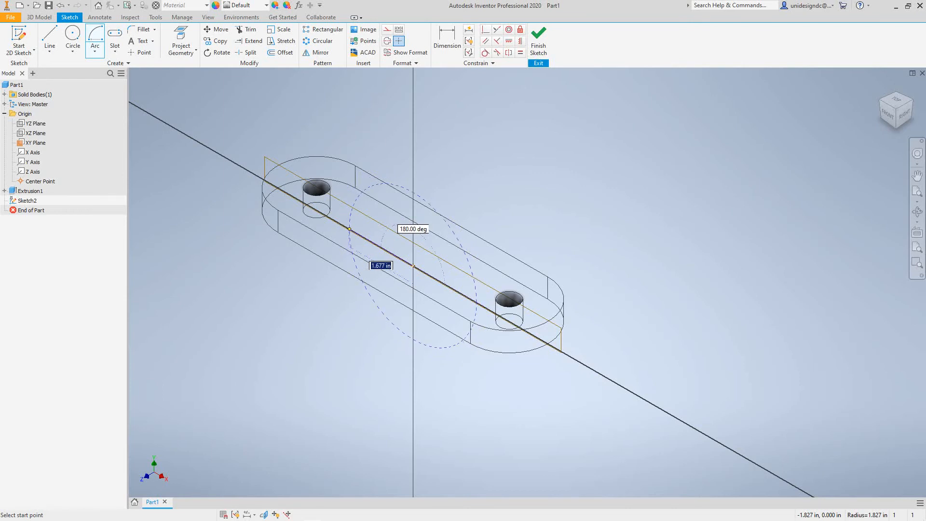
left_click(350, 229)
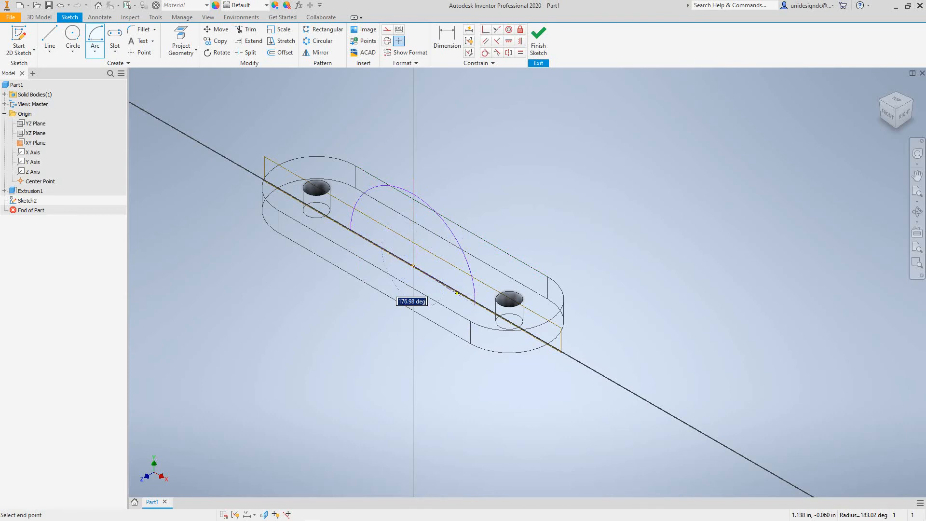
type("1.75")
key("Return")
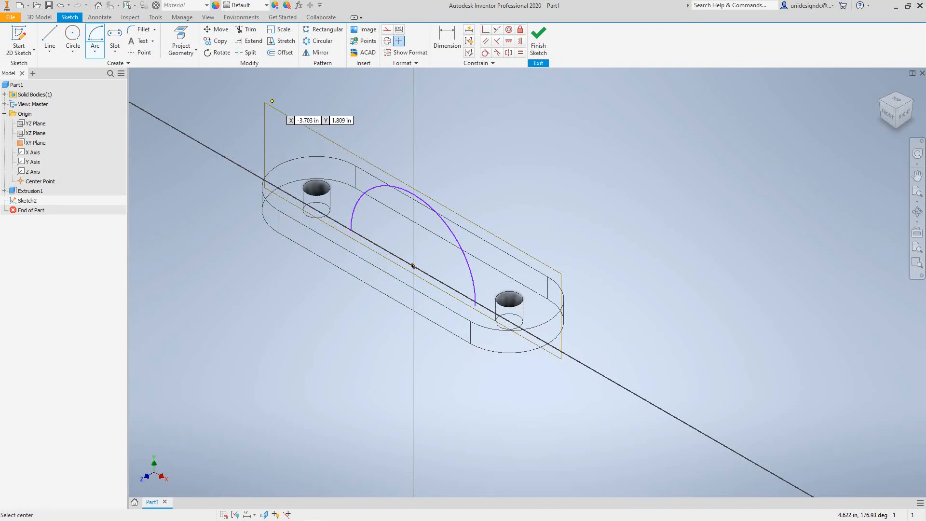
scroll(480, 307, "up", 4)
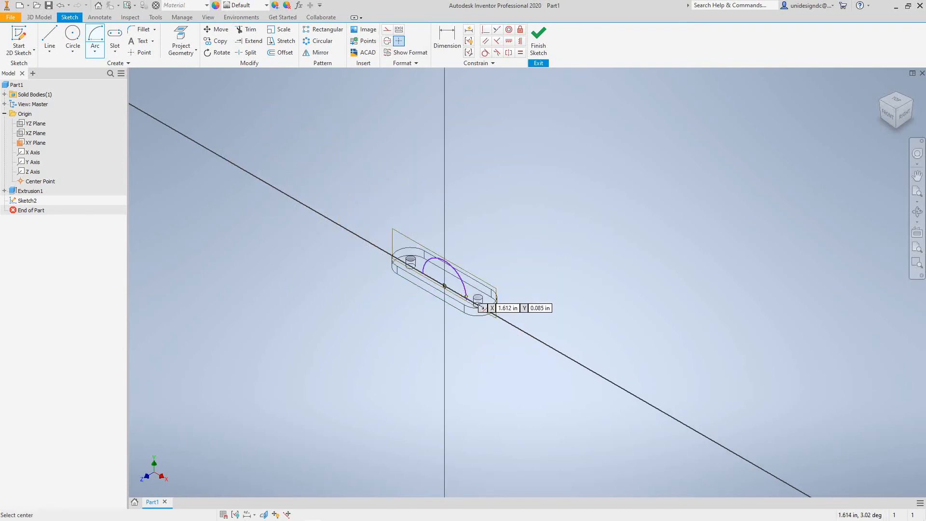
scroll(480, 306, "down", 5)
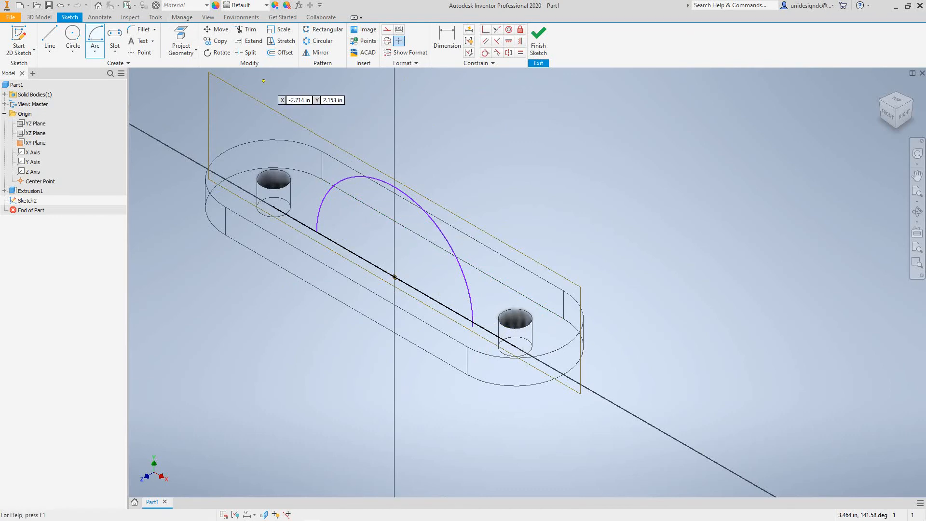
Close the arc with a straight line, then undo both the line and the arc
left_click(49, 36)
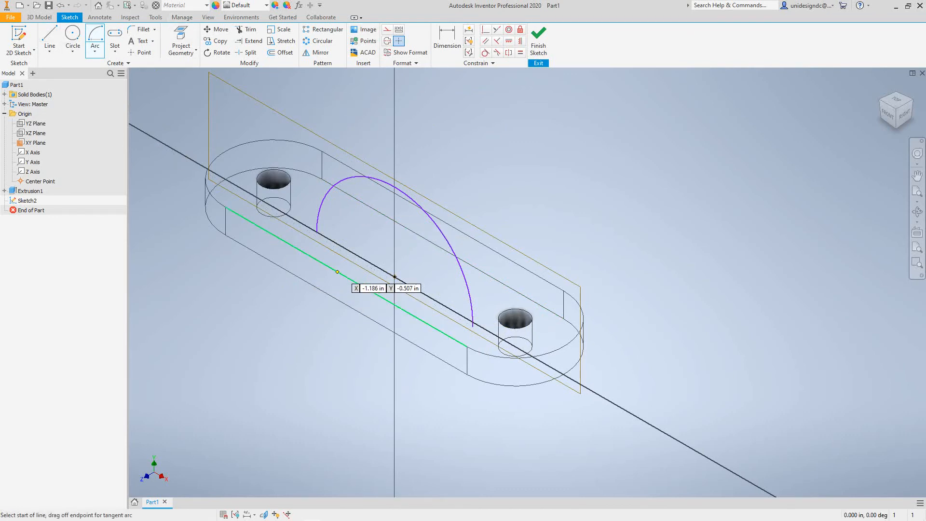
left_click(317, 232)
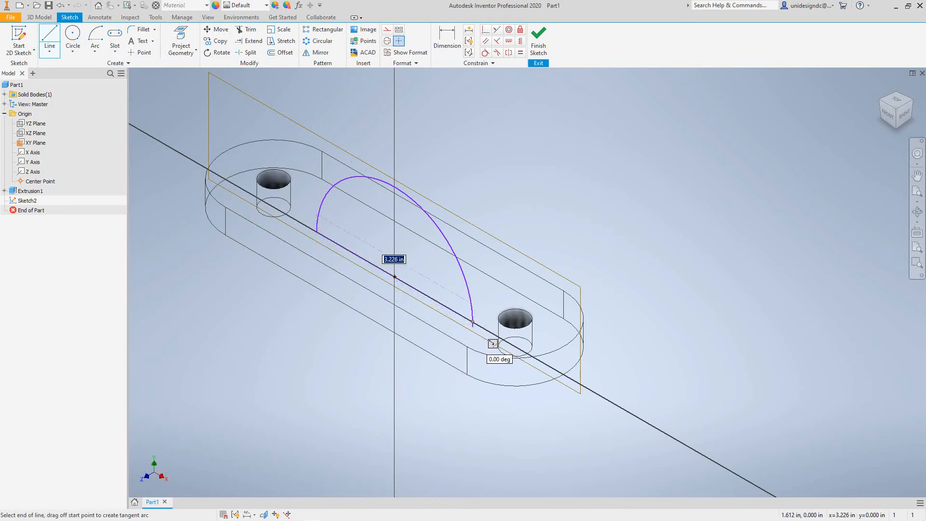
left_click(472, 324)
scroll(473, 326, "down", 3)
scroll(473, 325, "up", 5)
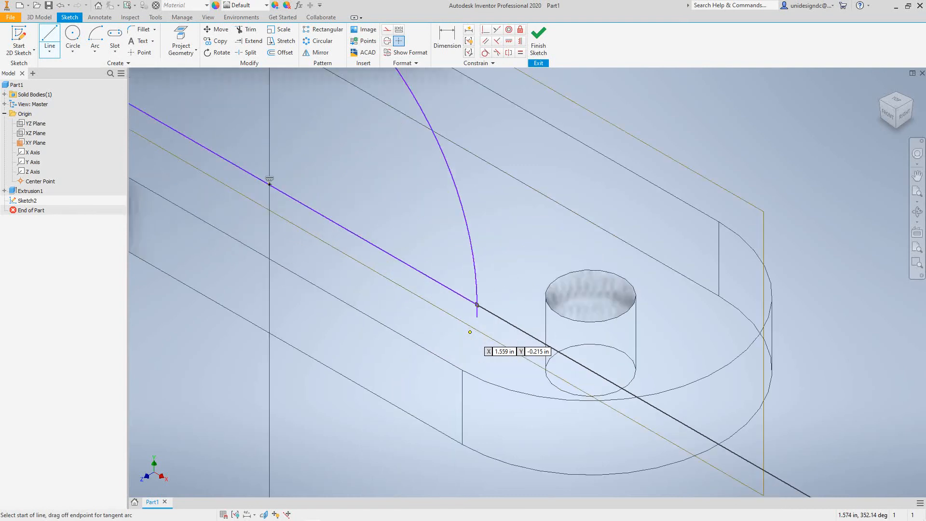
scroll(475, 323, "down", 1)
scroll(475, 322, "down", 2)
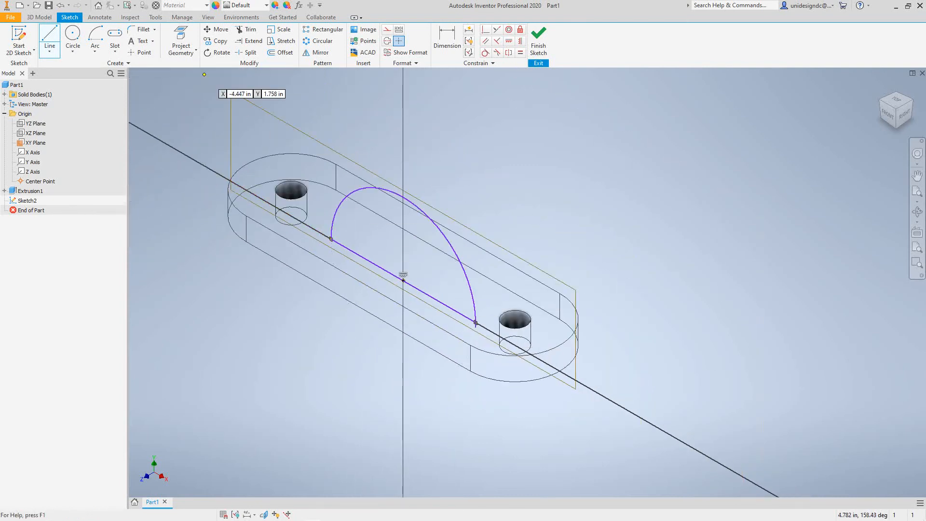
left_click(60, 5)
left_click(60, 5)
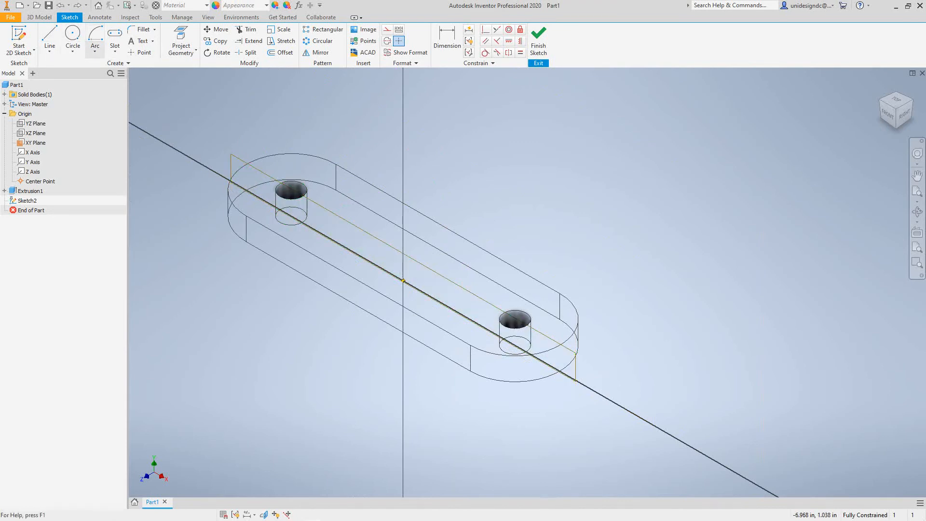
left_click(95, 37)
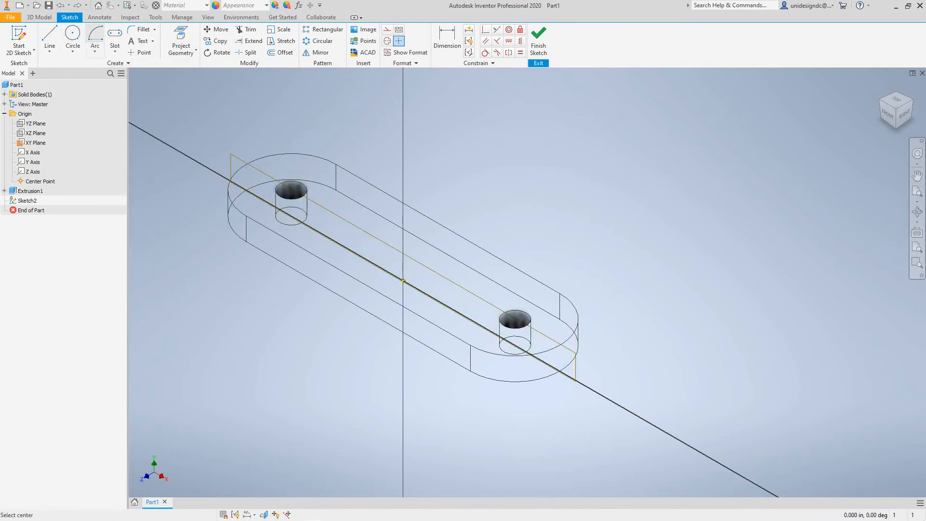
Draw a 180° center-point arc centred where the base line meets the axis
left_click(403, 281)
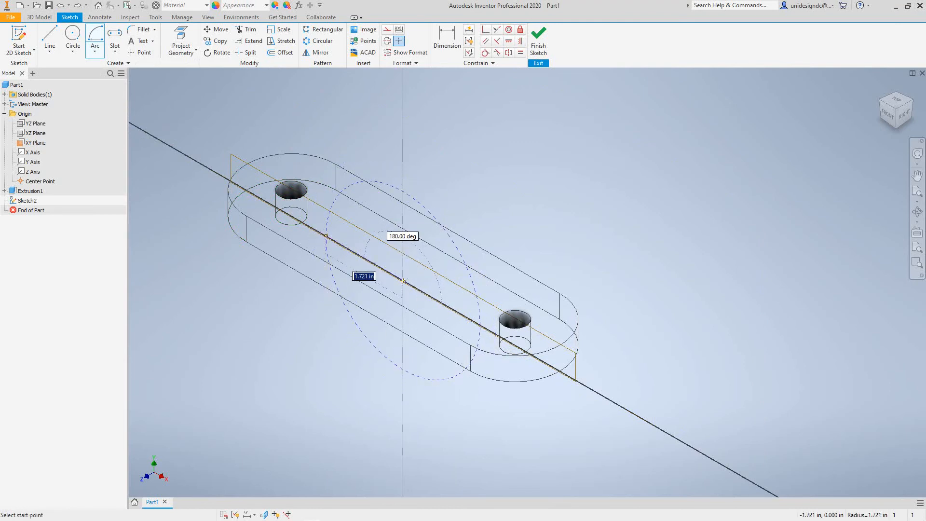
left_click(327, 236)
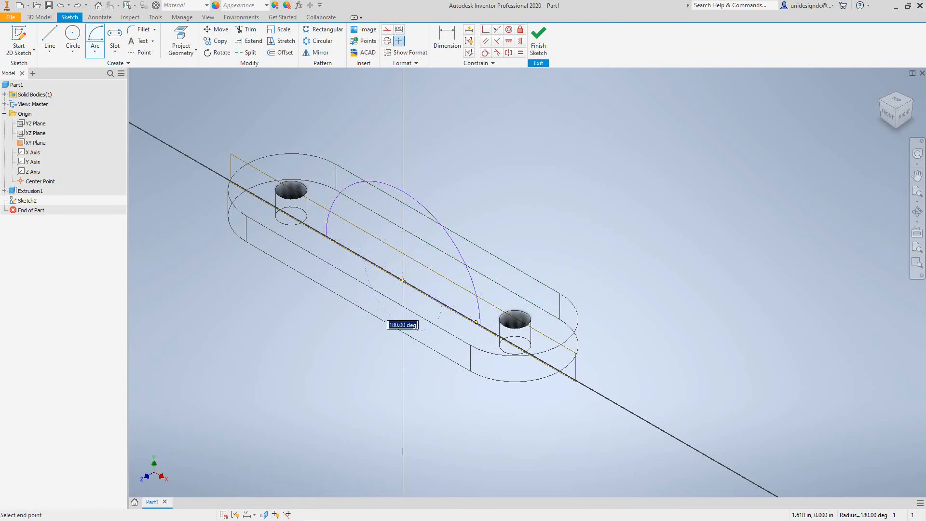
left_click(478, 323)
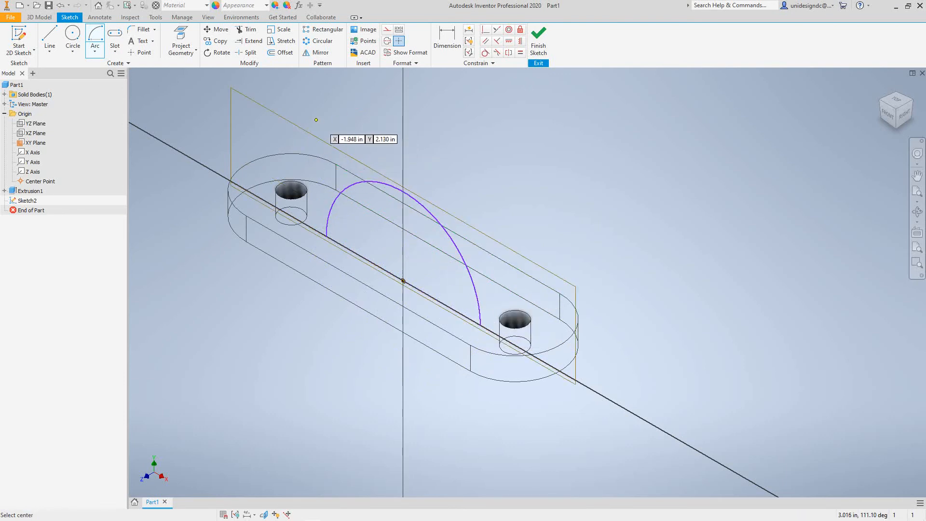
right_click(337, 96)
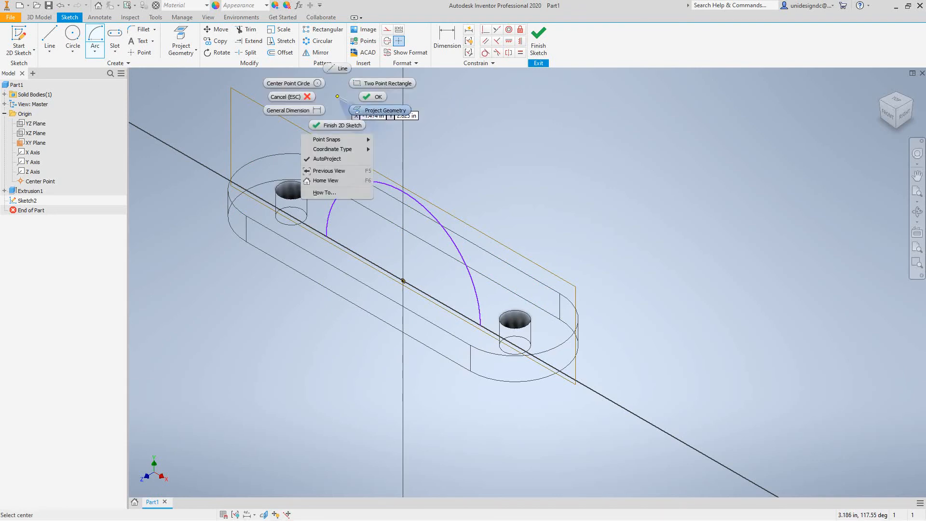
left_click(288, 96)
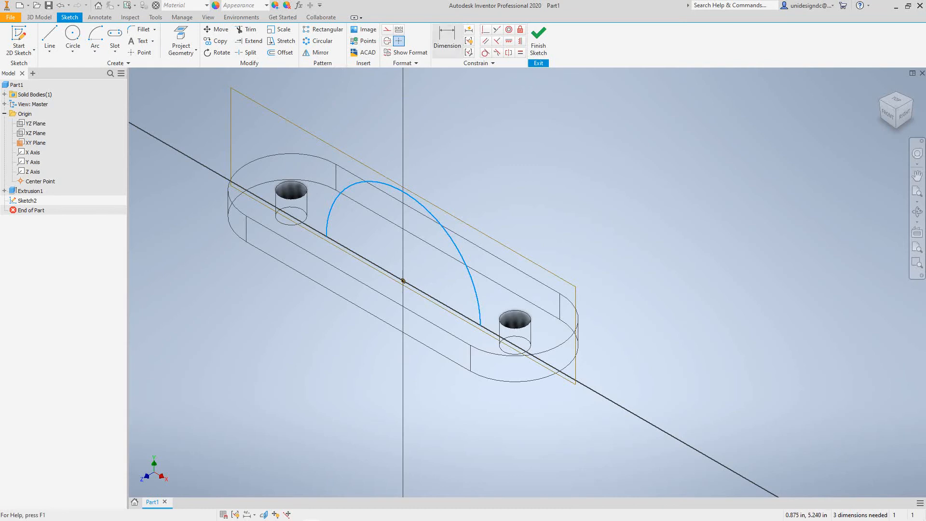
Dimension the arc's radius to 1.75
key("d")
left_click(437, 213)
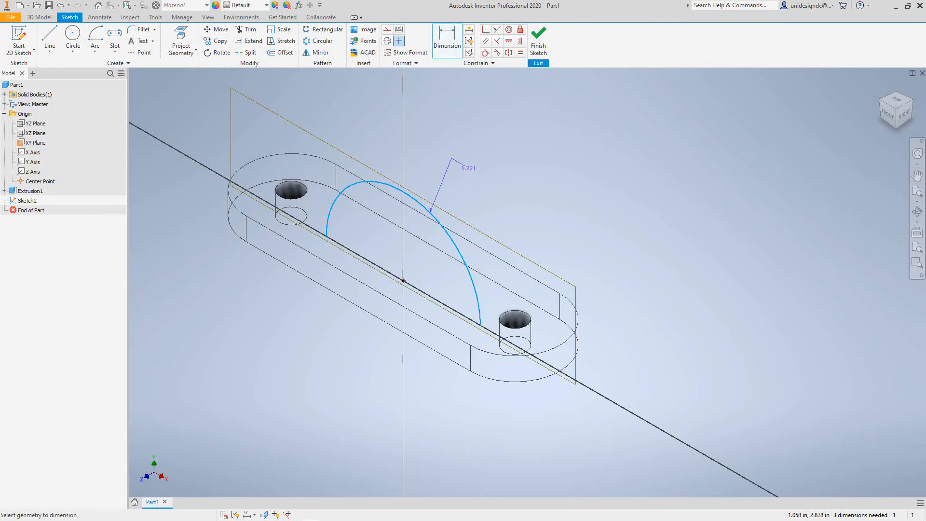
left_click(470, 160)
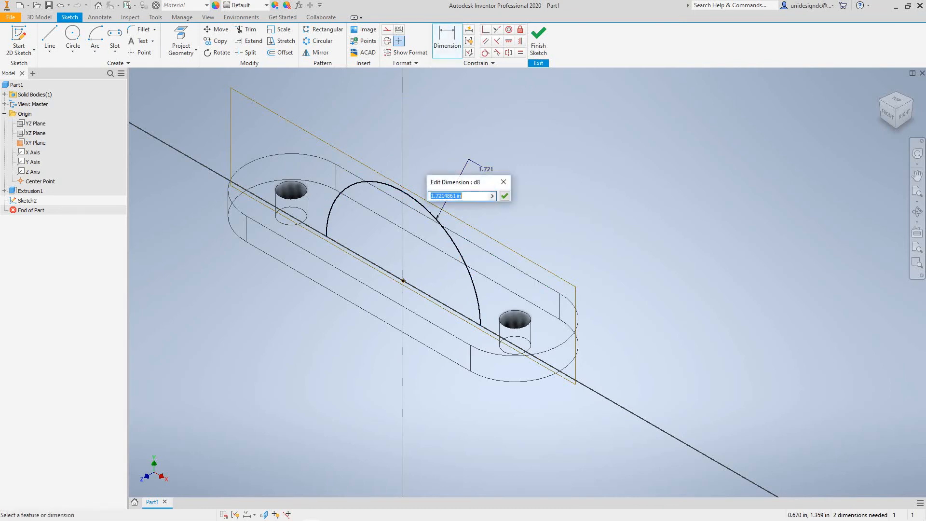
type("1.75")
key("Return")
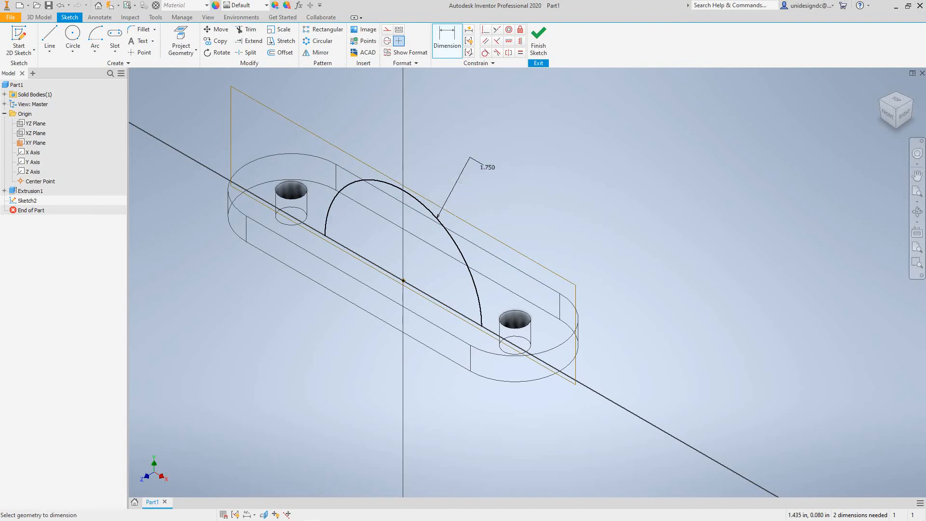
Close the half-circle with a base line between the arc ends and finish Sketch2
left_click(49, 36)
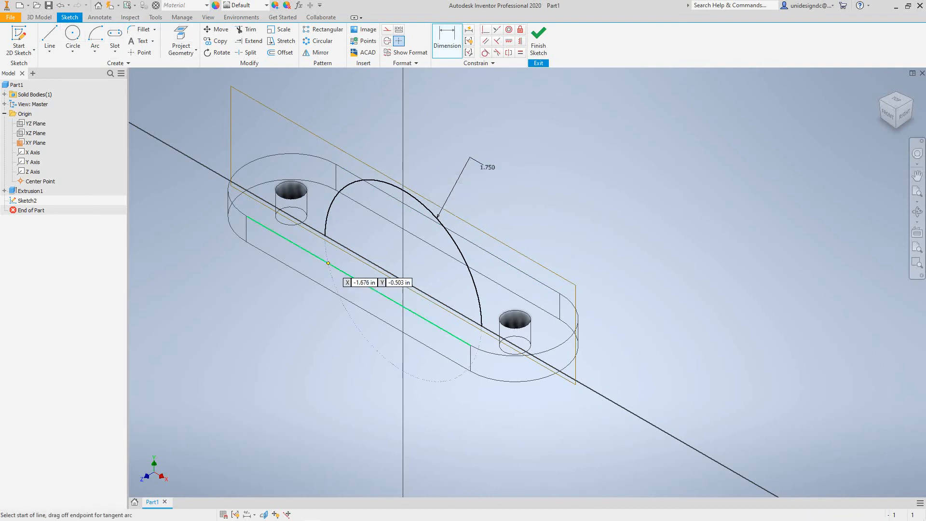
left_click(325, 236)
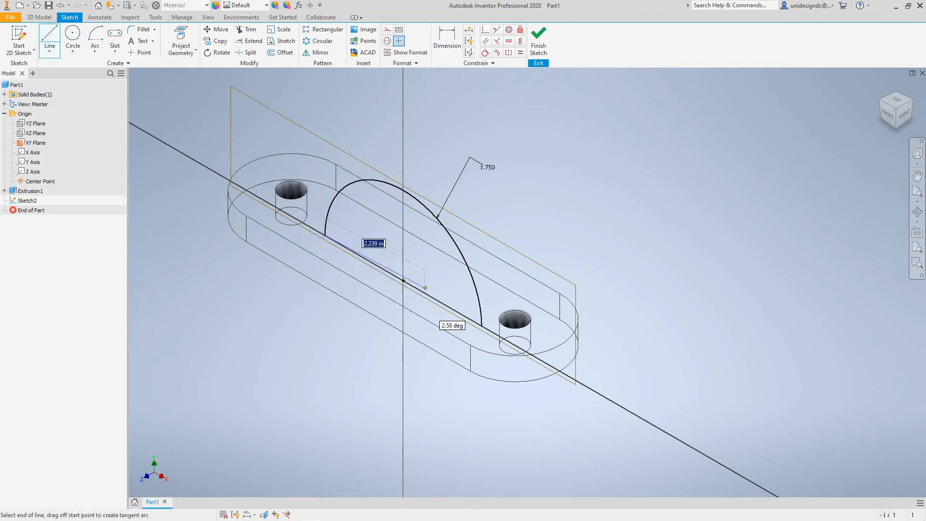
left_click(481, 325)
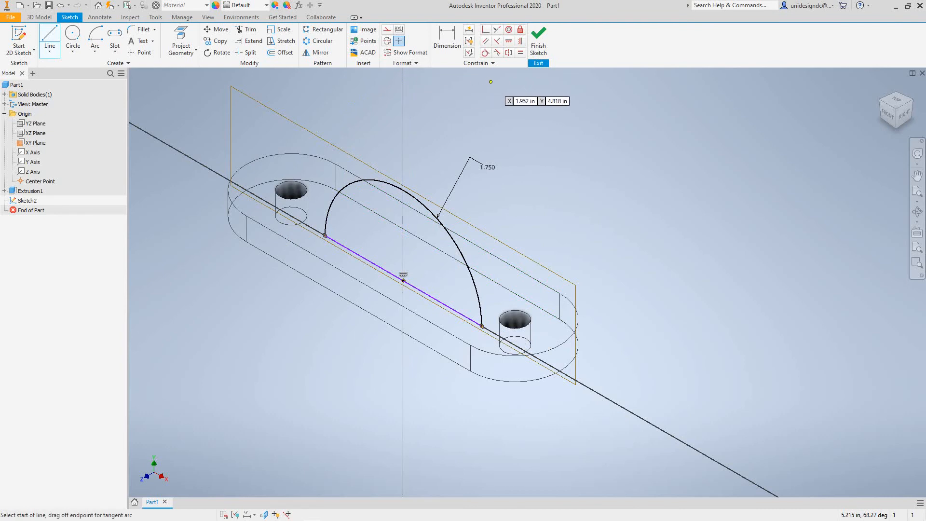
left_click(538, 41)
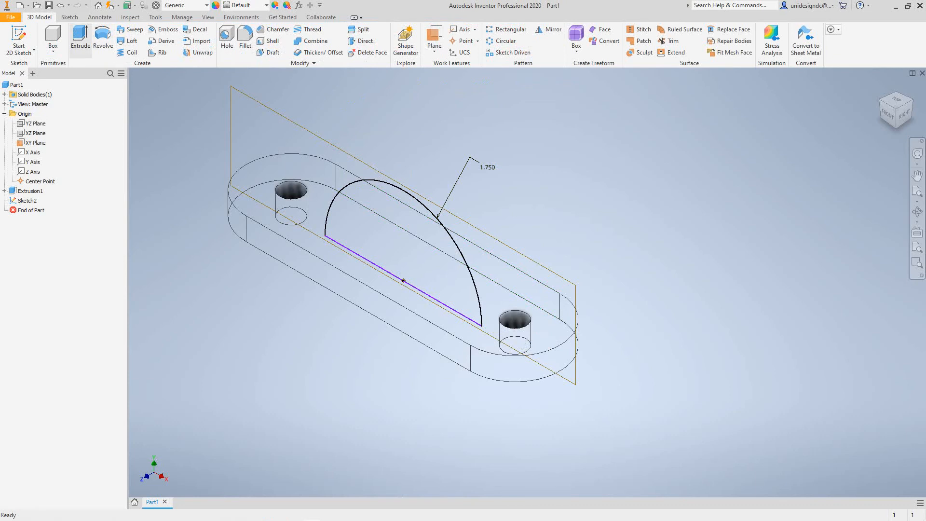
Start extruding the half-circle profile and edit its Distance A value
left_click(80, 37)
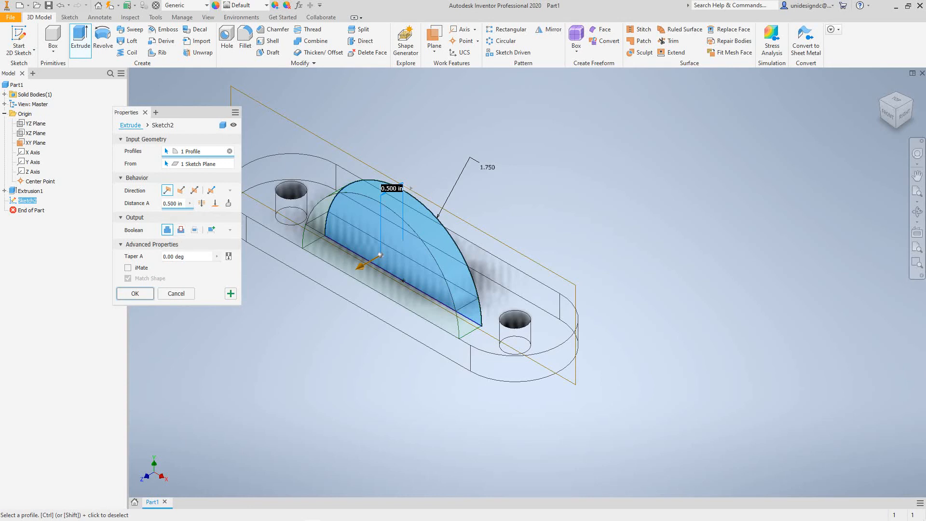
left_click(169, 204)
left_click(164, 203)
Accept the half-round extrusion, then cancel an accidentally started sketch
left_click(135, 294)
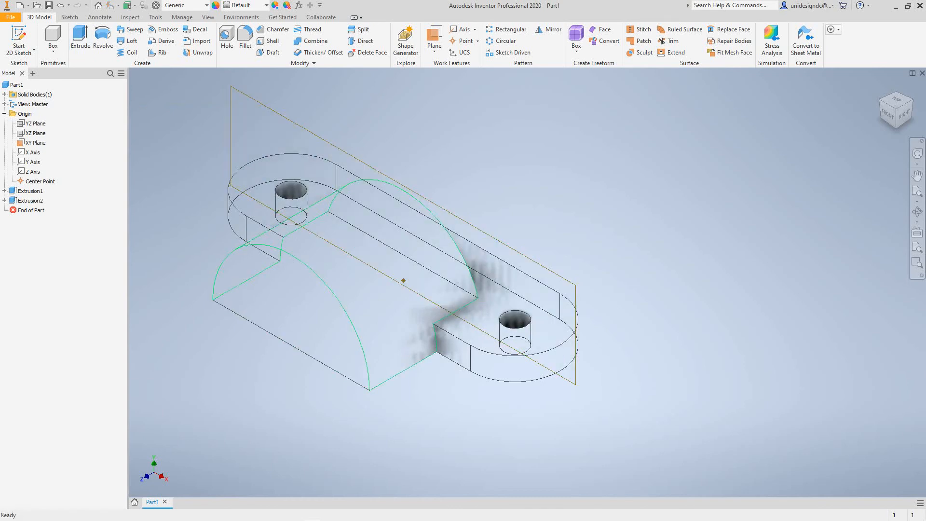
left_click(403, 371)
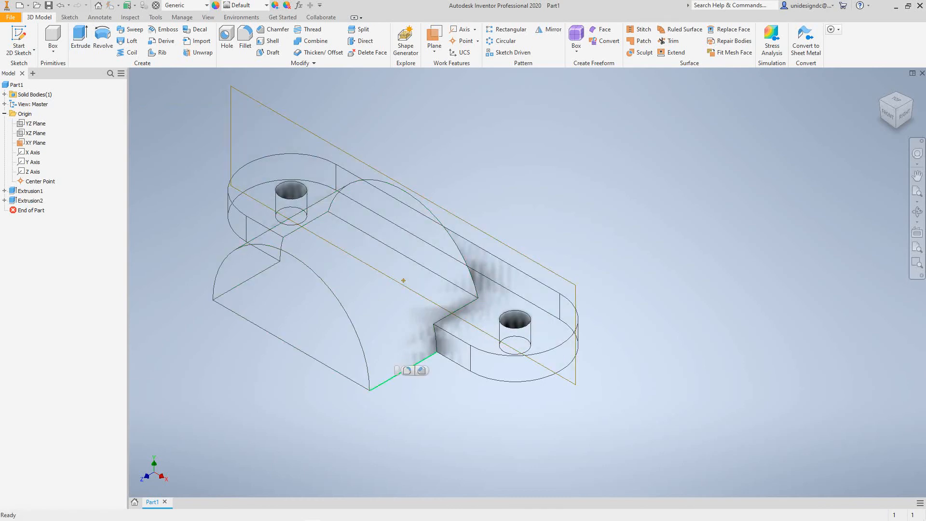
key("s")
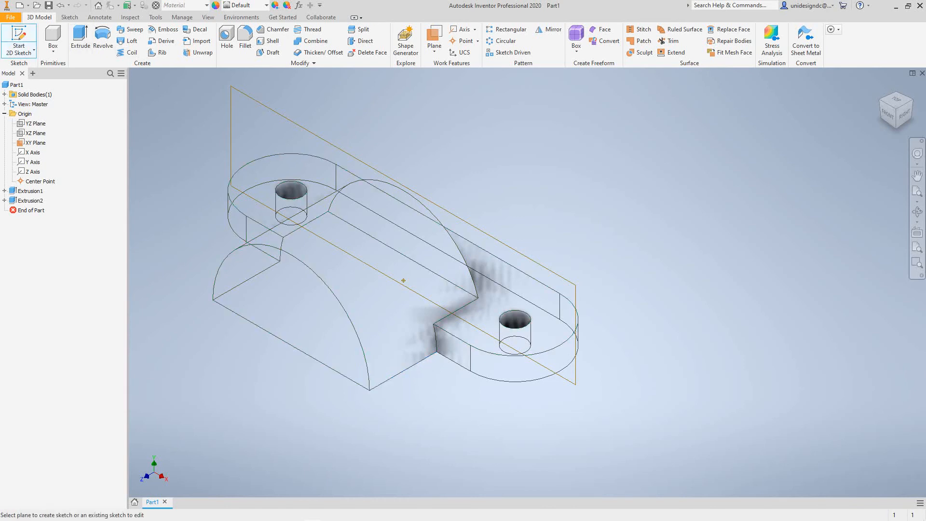
right_click(175, 157)
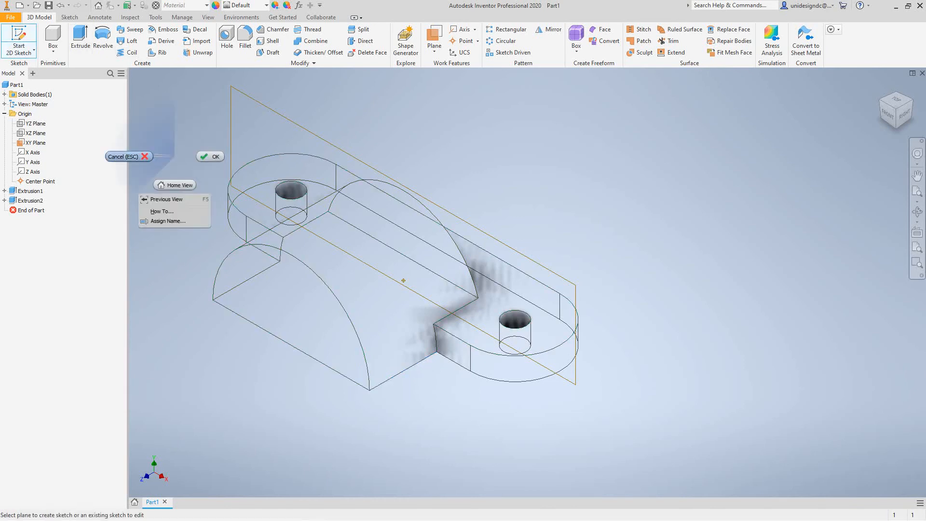
left_click(145, 156)
Measure the boss's front arc edge to confirm the 1.750 radius, then undo Extrusion2
left_click(403, 280)
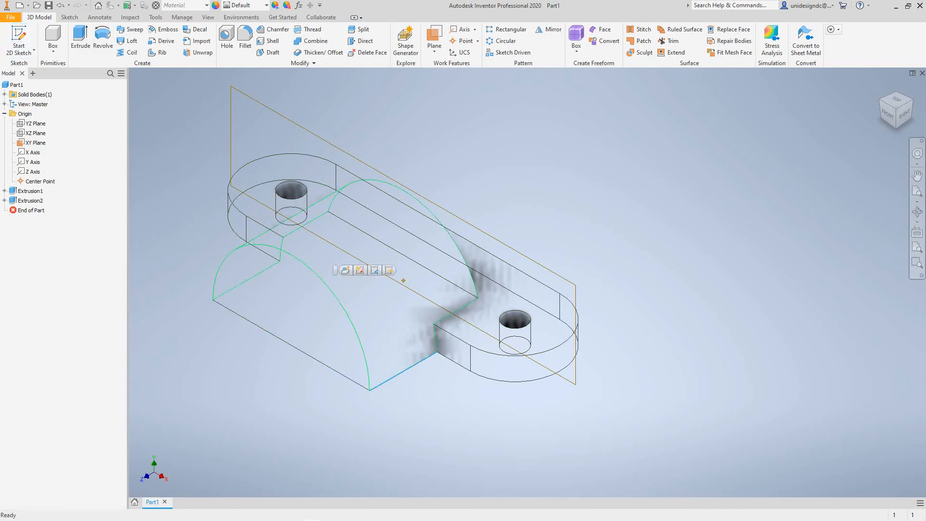
left_click(326, 284)
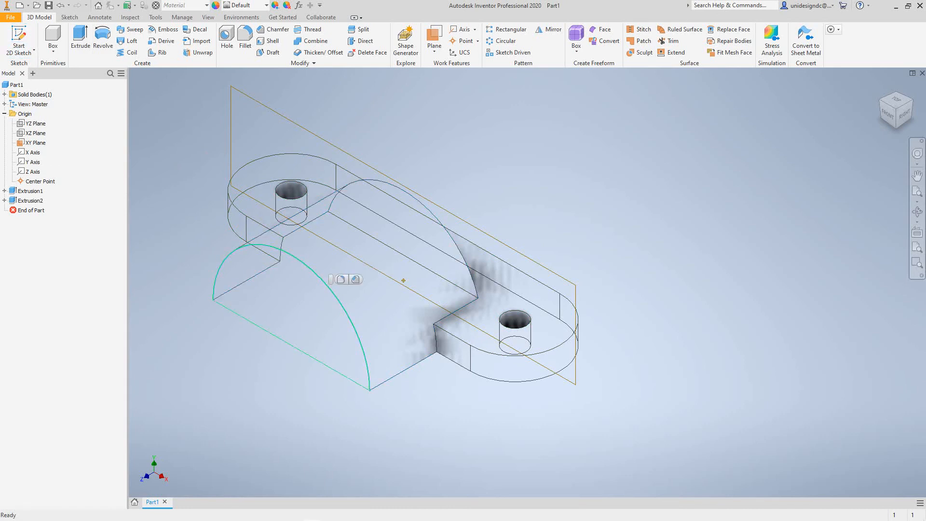
right_click(196, 118)
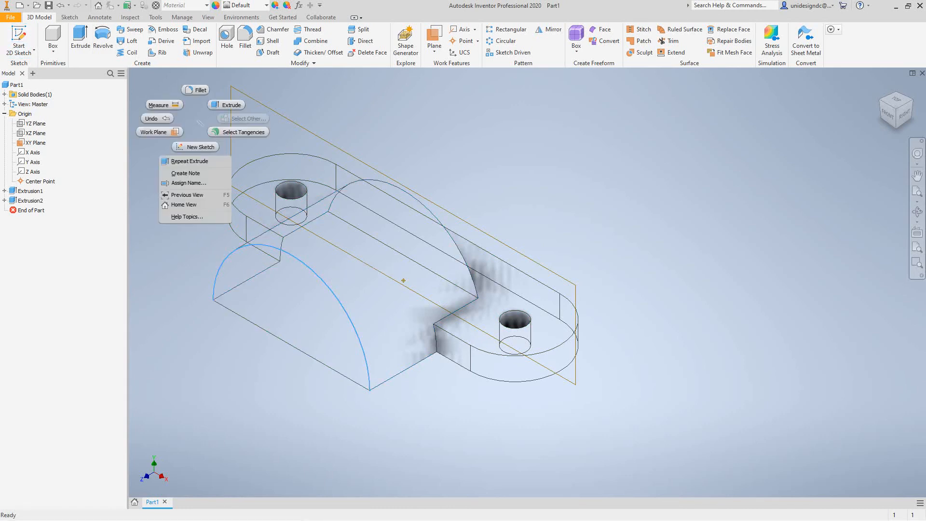
left_click(161, 104)
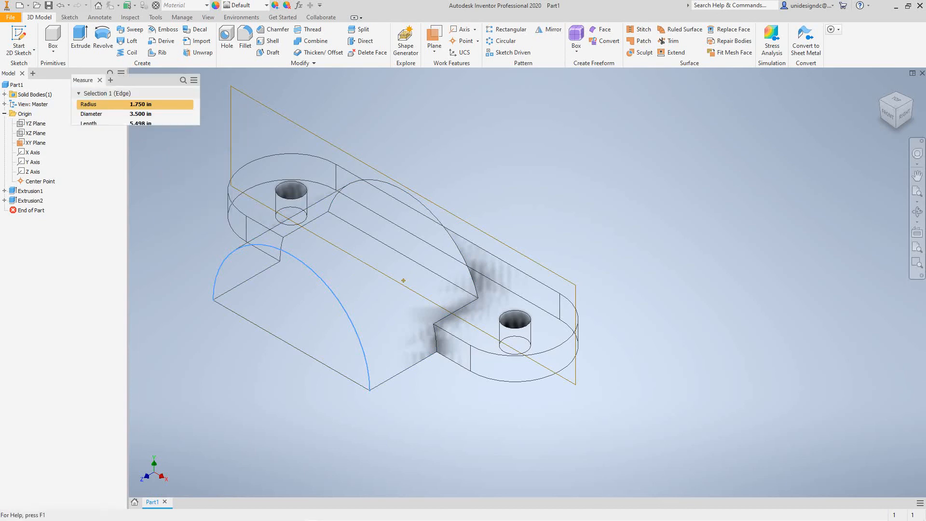
left_click(60, 5)
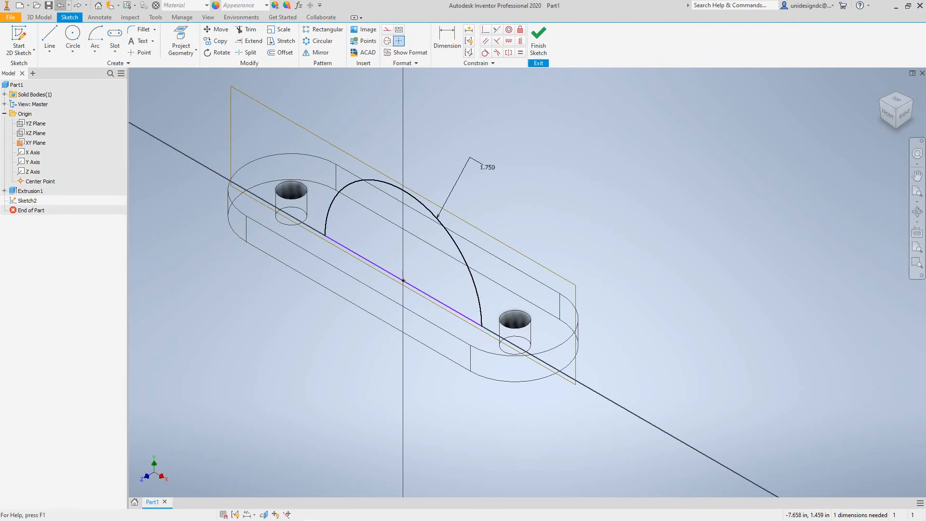
Rebuild Extrusion2 by extruding the half-circle 2.500 in, symmetric about the XY plane, across the plate
left_click(78, 5)
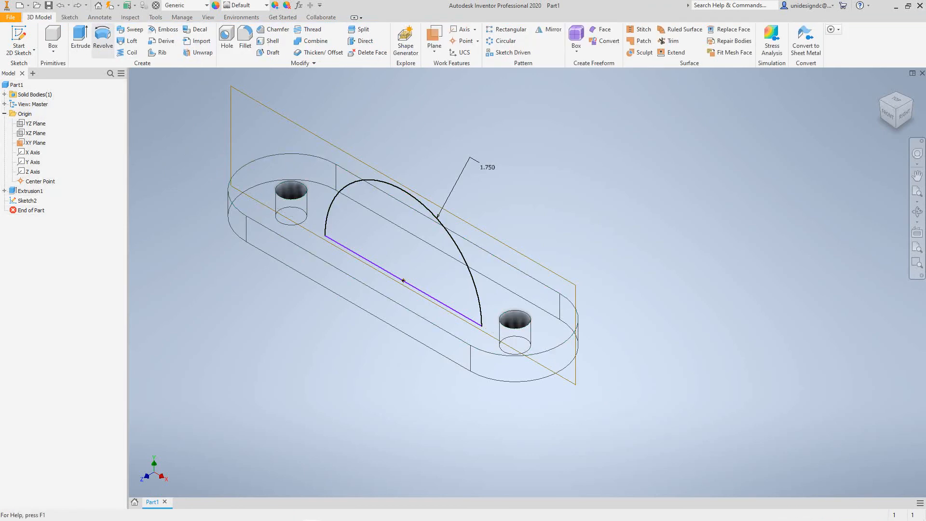
left_click(80, 38)
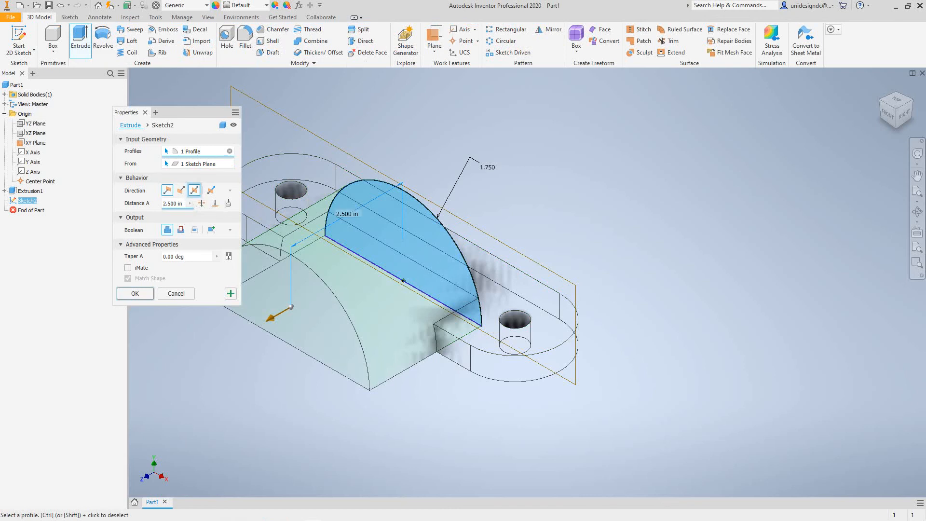
left_click(194, 190)
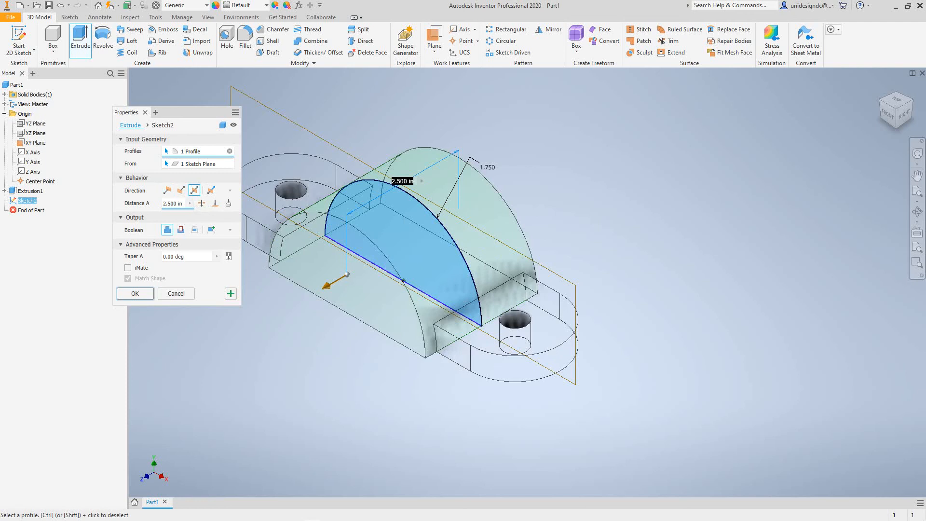
left_click(136, 293)
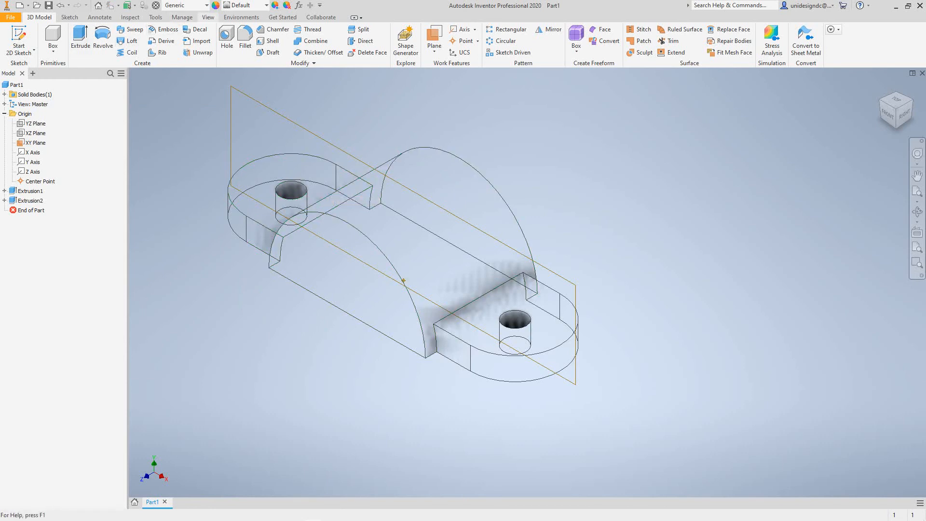
left_click(208, 16)
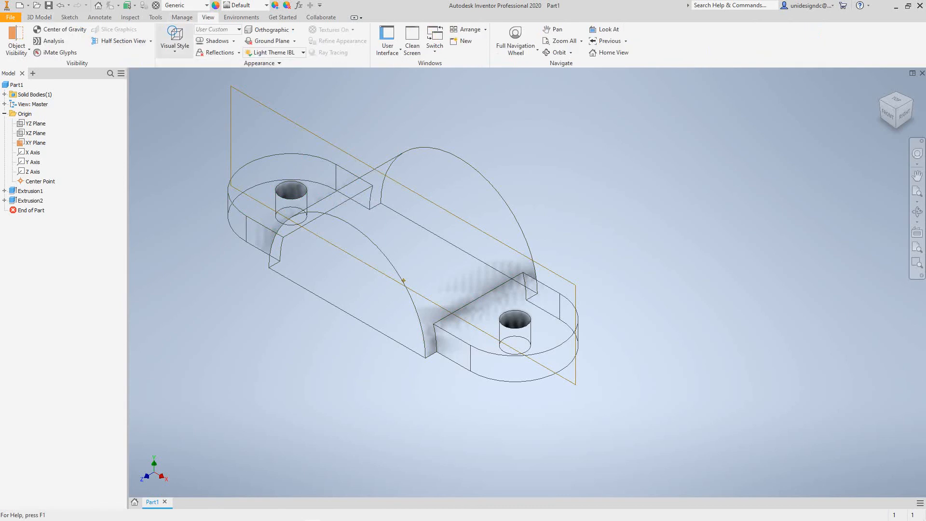
left_click(175, 38)
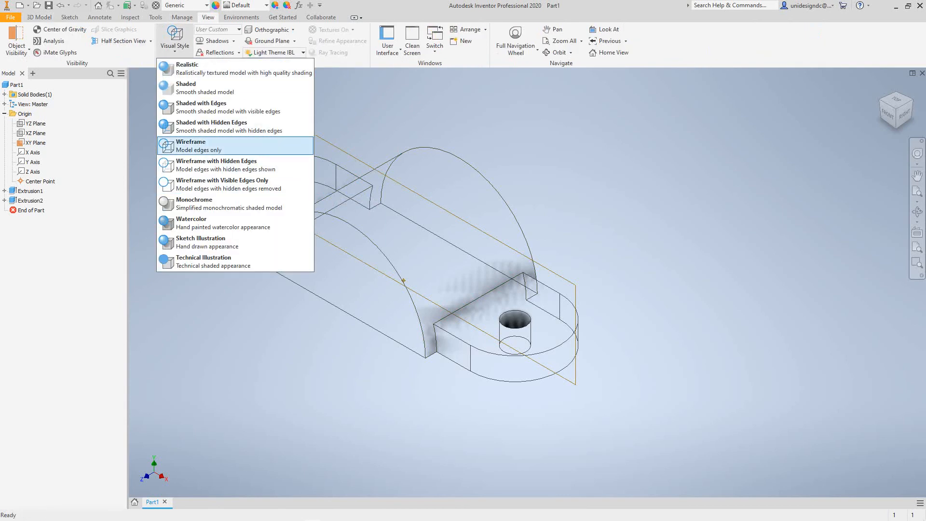
left_click(203, 87)
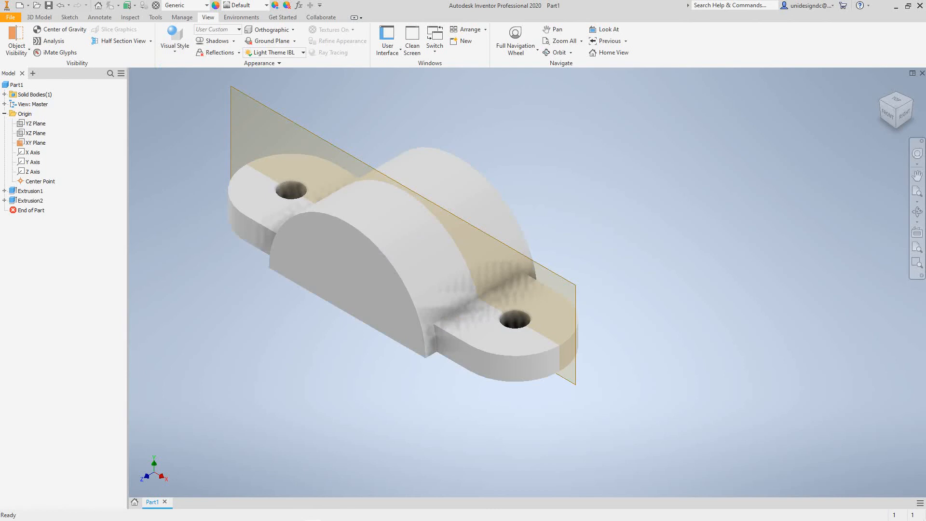
scroll(211, 316, "up", 5)
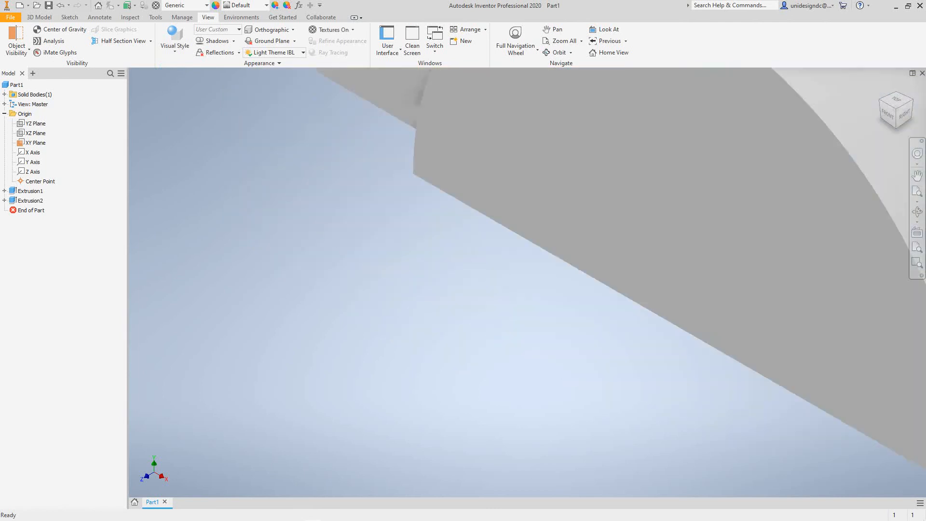
scroll(211, 318, "down", 6)
middle_click_drag(211, 318, 290, 359)
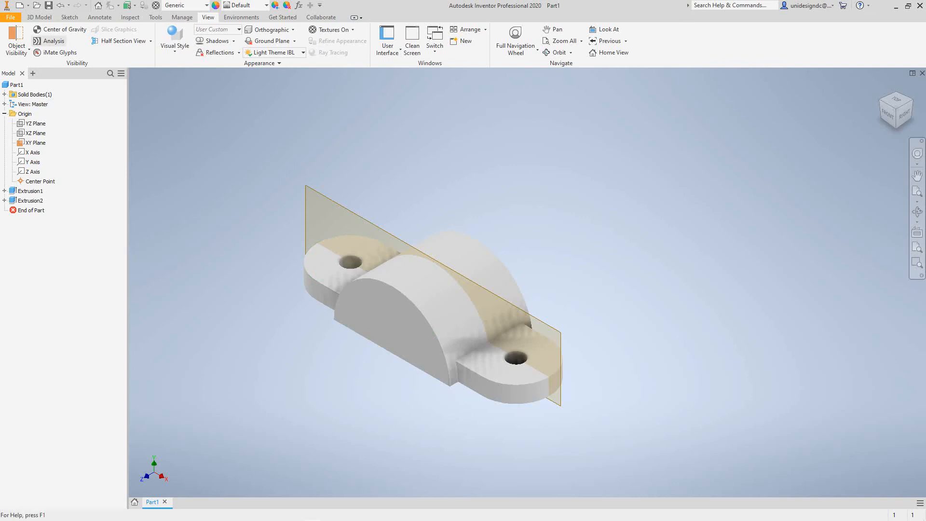
Switch the visual style to Shaded with Edges
left_click(175, 45)
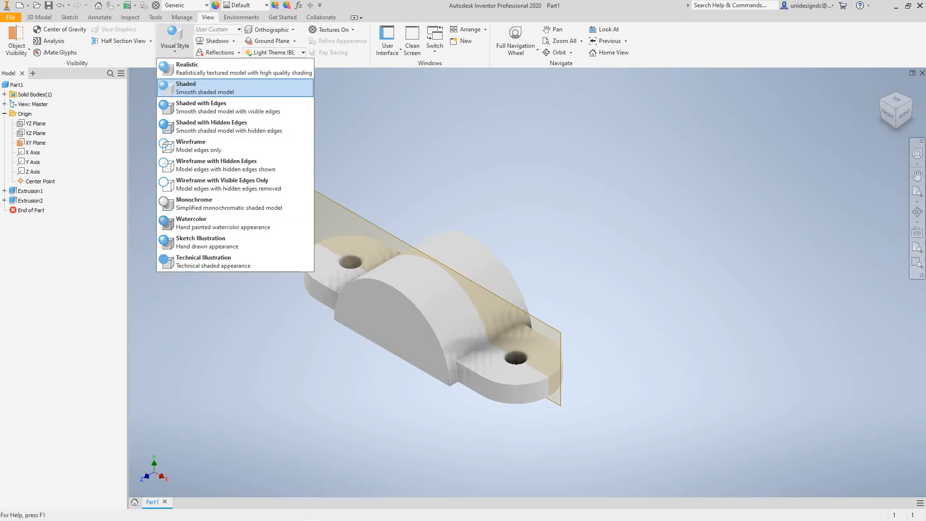
left_click(227, 107)
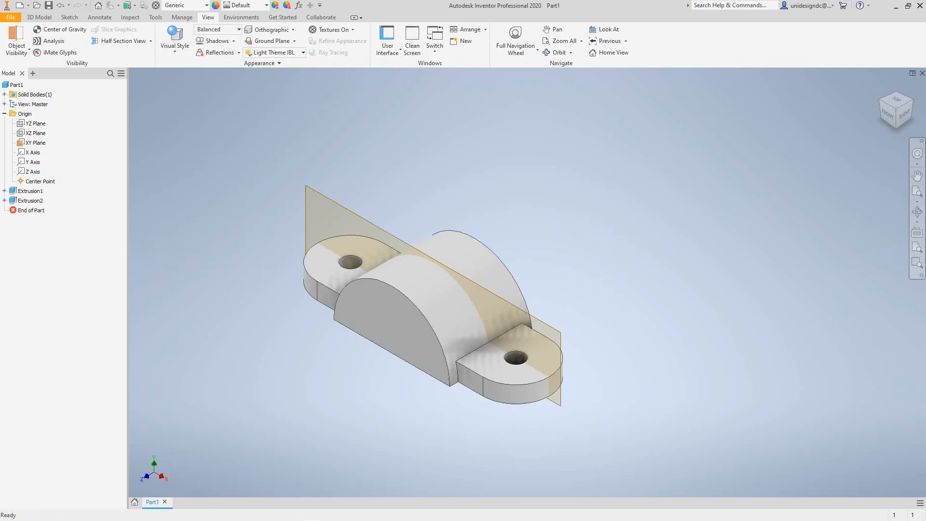
middle_click_drag(434, 261, 347, 245)
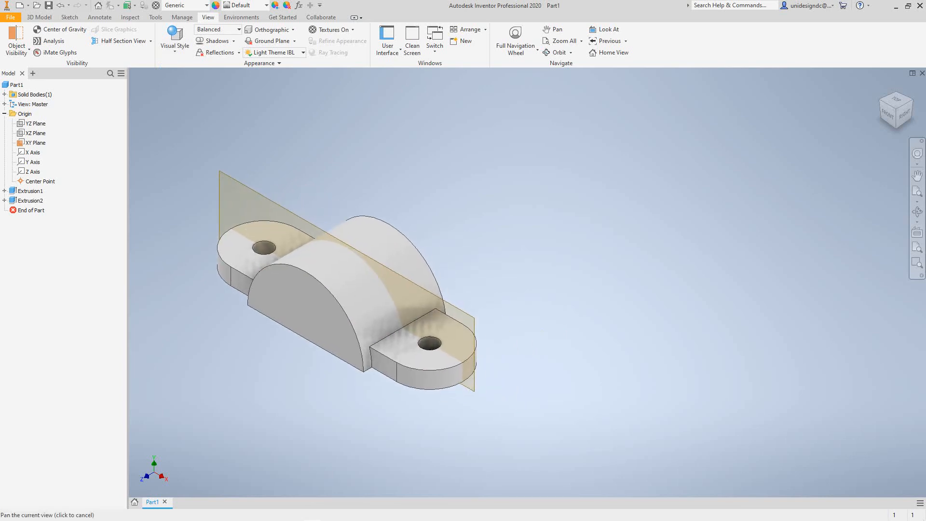
Hide the XY Plane so only the shaded bracket remains visible
right_click(35, 143)
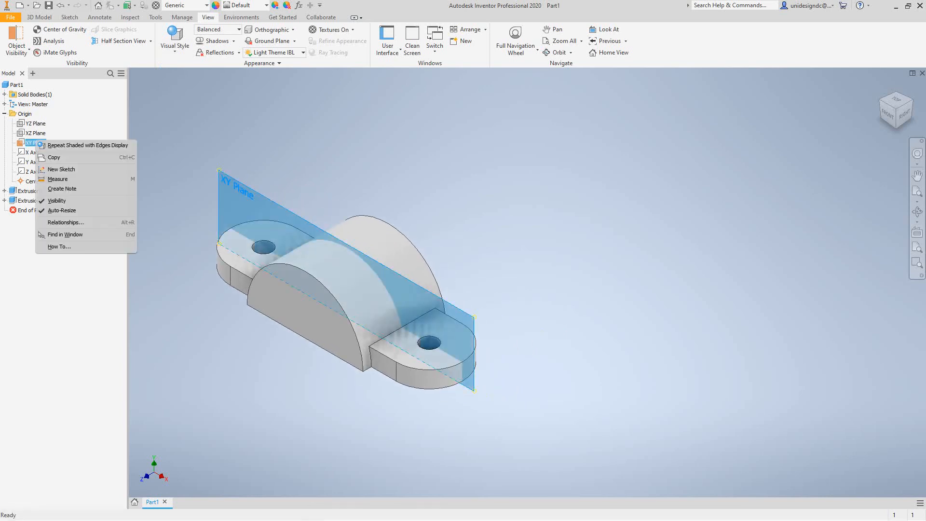
left_click(57, 201)
middle_click_drag(362, 289, 467, 272)
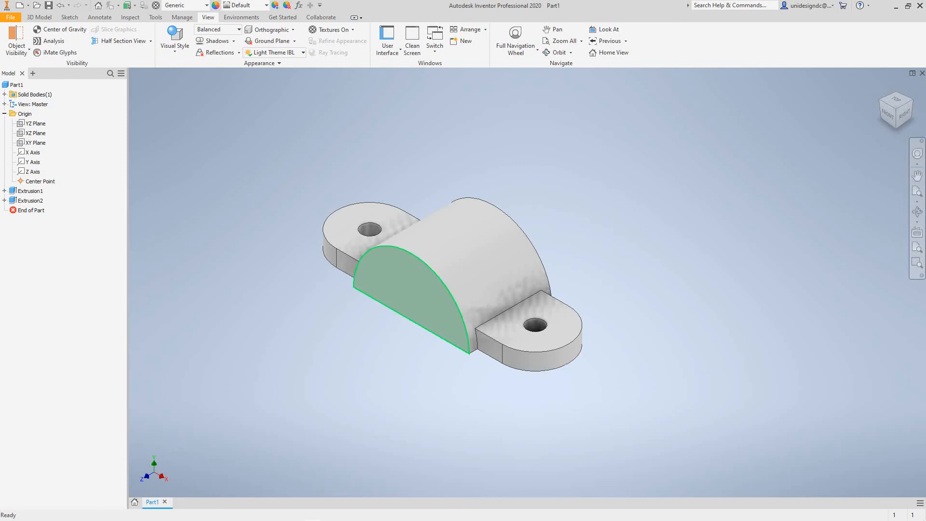
scroll(362, 287, "down", 3)
scroll(362, 288, "up", 5)
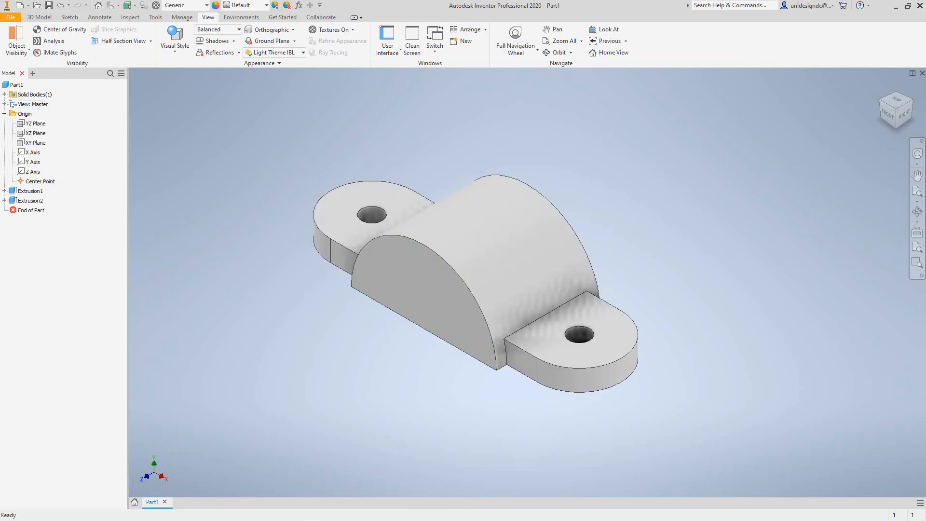
left_click(39, 16)
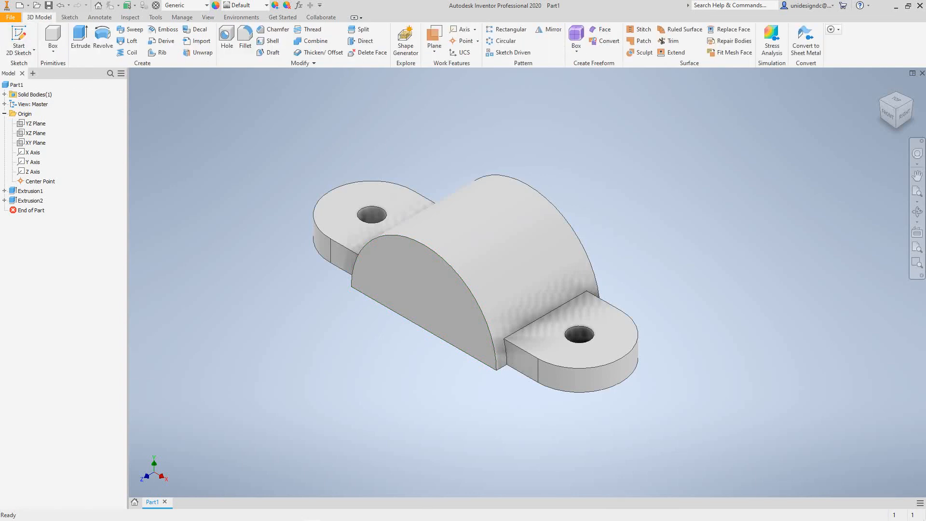
Sketch a two-point rectangle on the boss's half-round end face, resting on its bottom edge
left_click(19, 39)
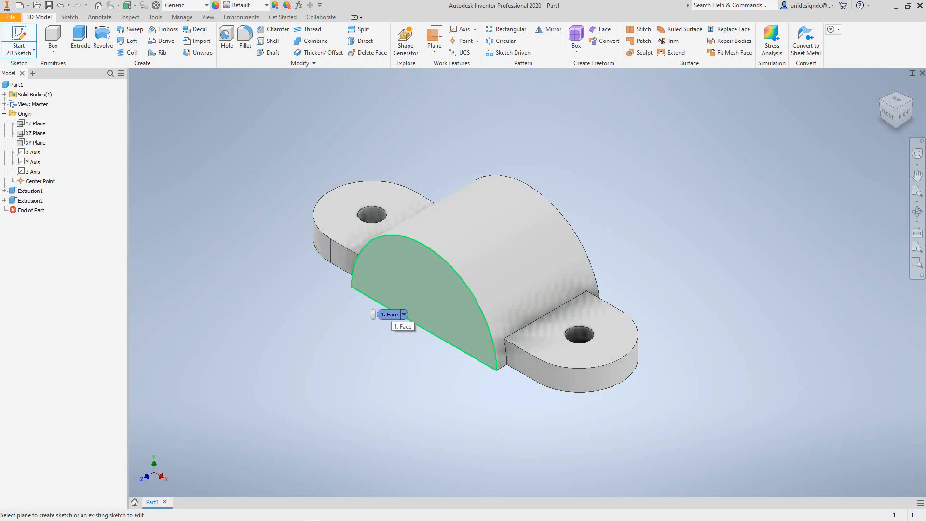
left_click(389, 314)
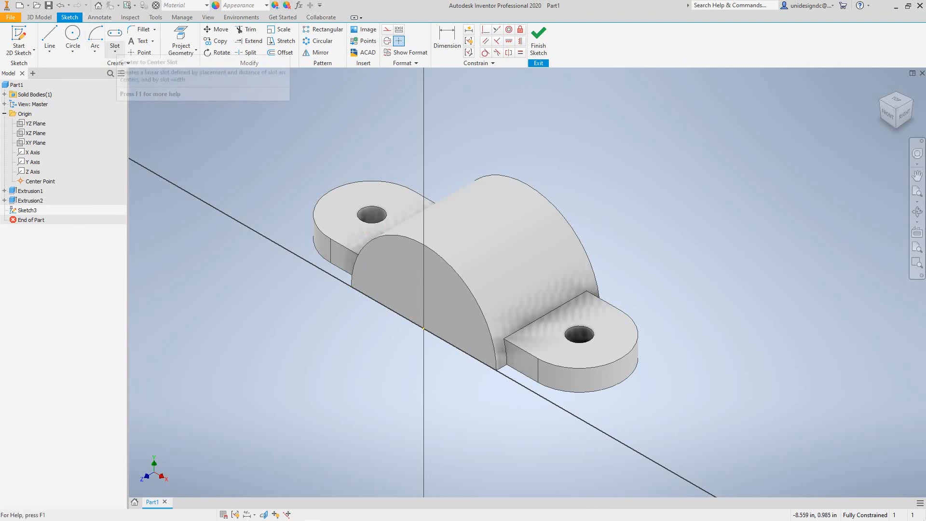
left_click(115, 50)
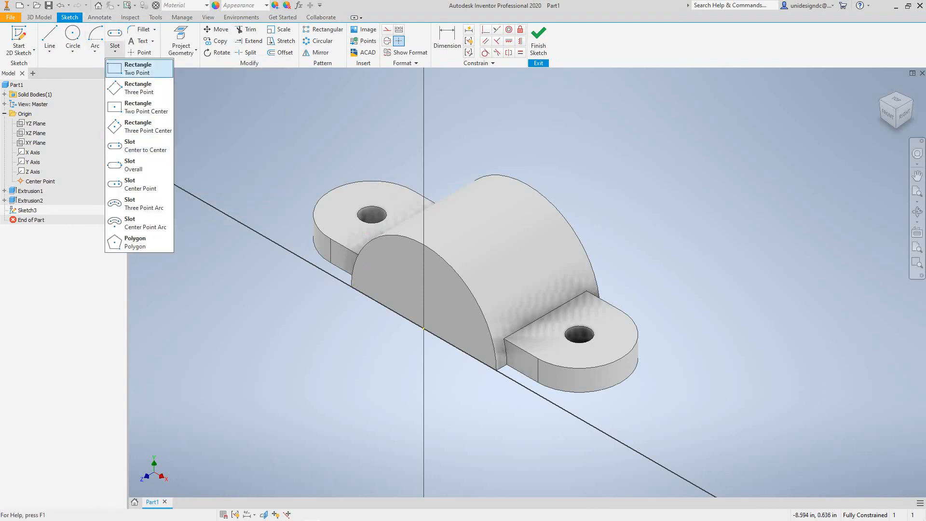
left_click(138, 68)
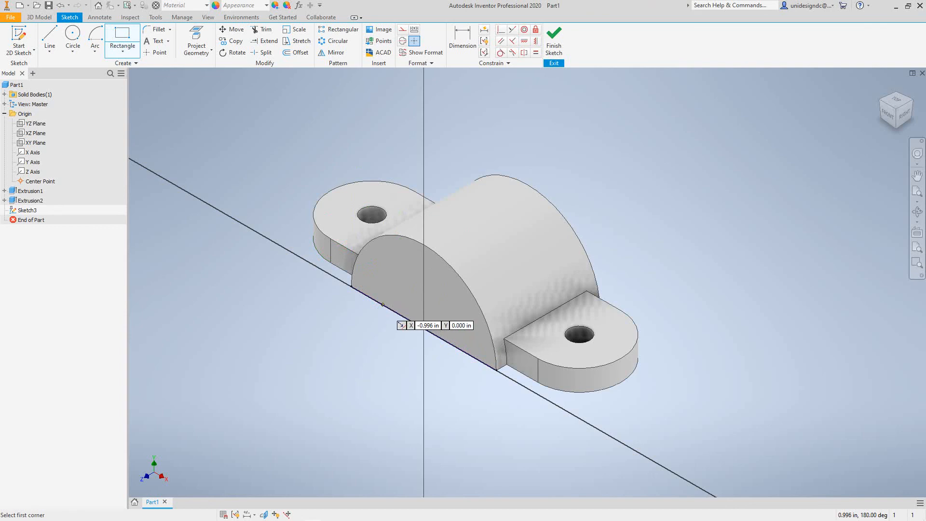
left_click(383, 304)
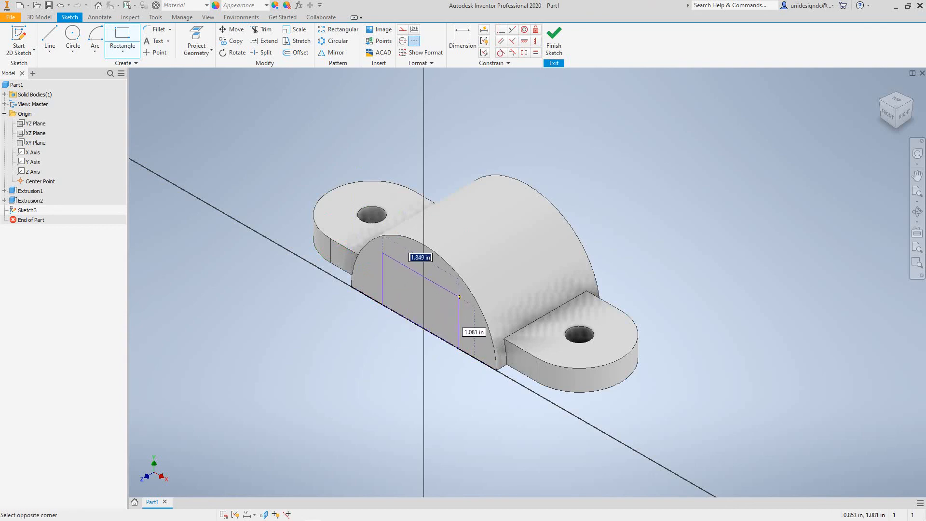
left_click(461, 302)
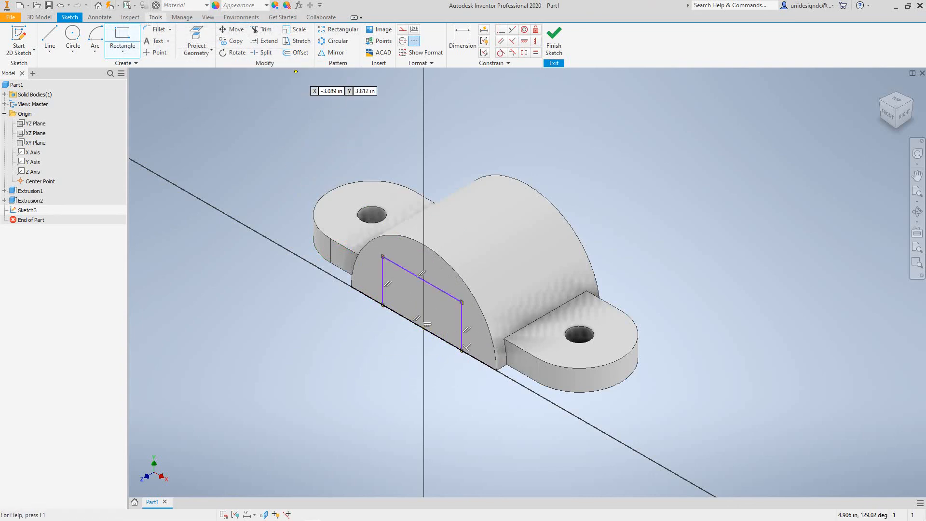
Dimension the rectangle 1.00 in high and 2 in wide
left_click(462, 39)
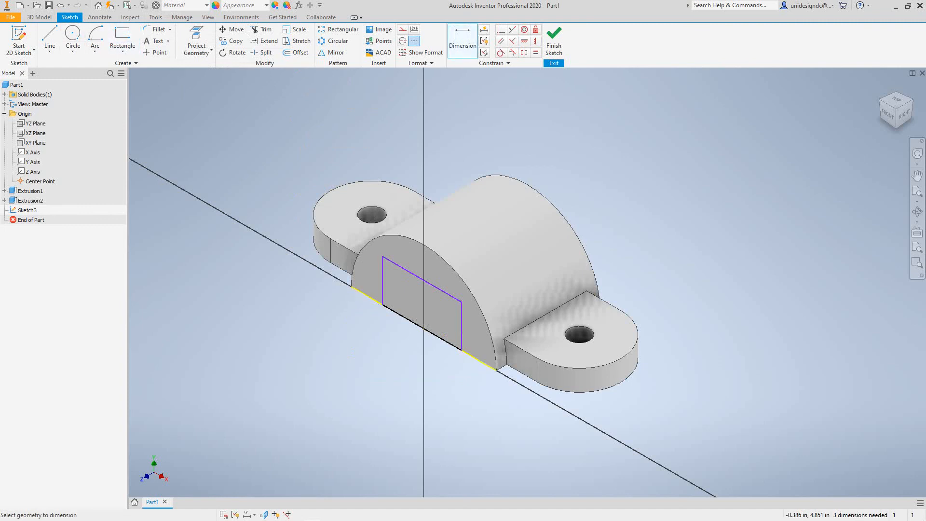
left_click(383, 279)
left_click(366, 284)
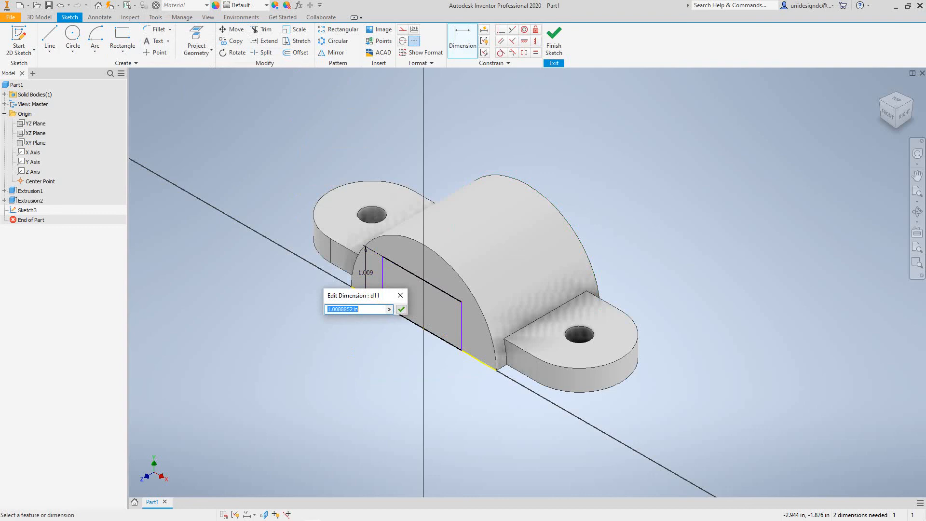
type("1.00")
key("Return")
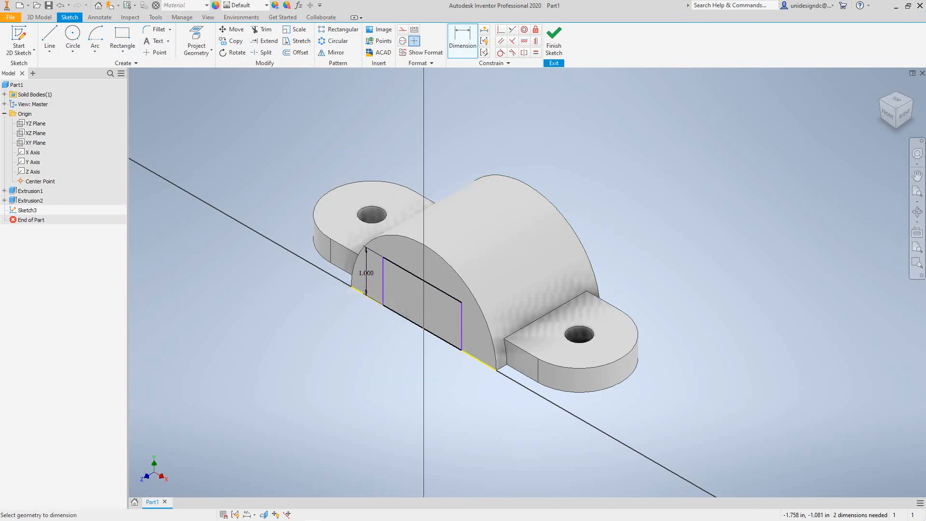
left_click(401, 268)
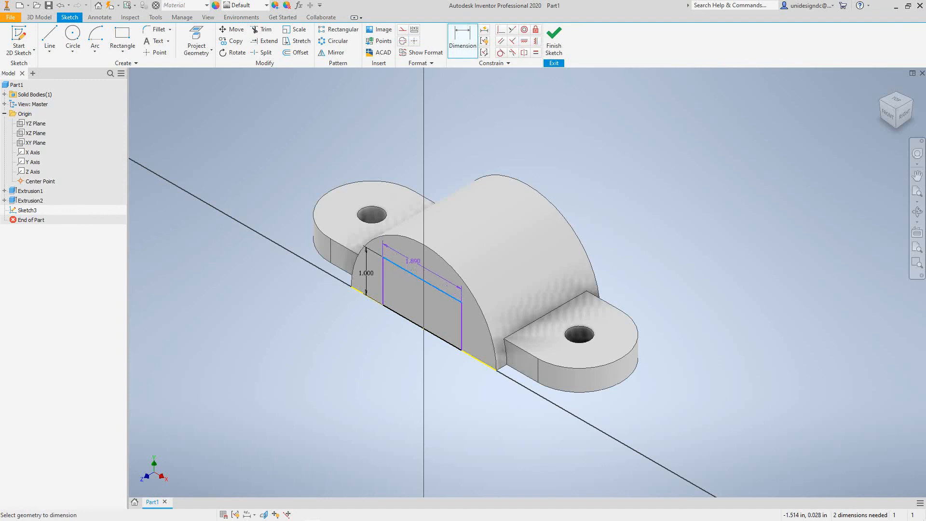
left_click(413, 270)
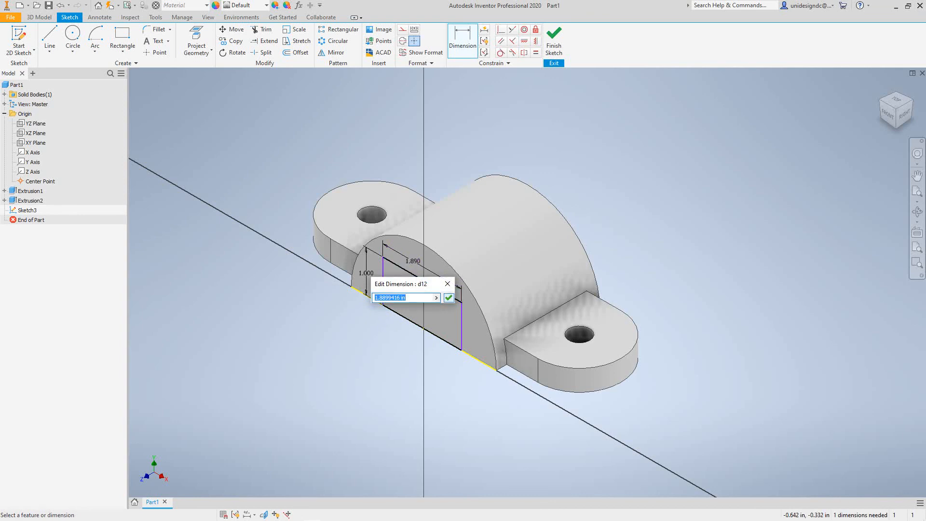
key("Return")
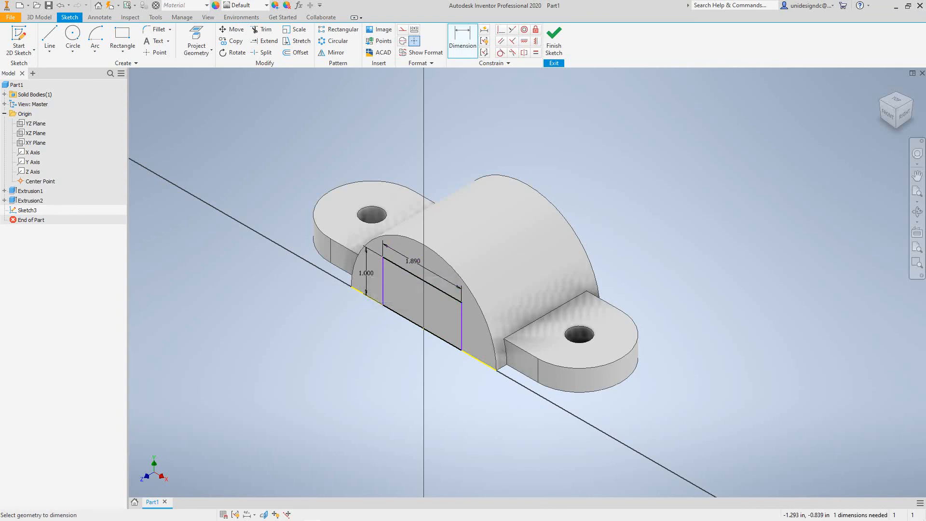
left_click(413, 262)
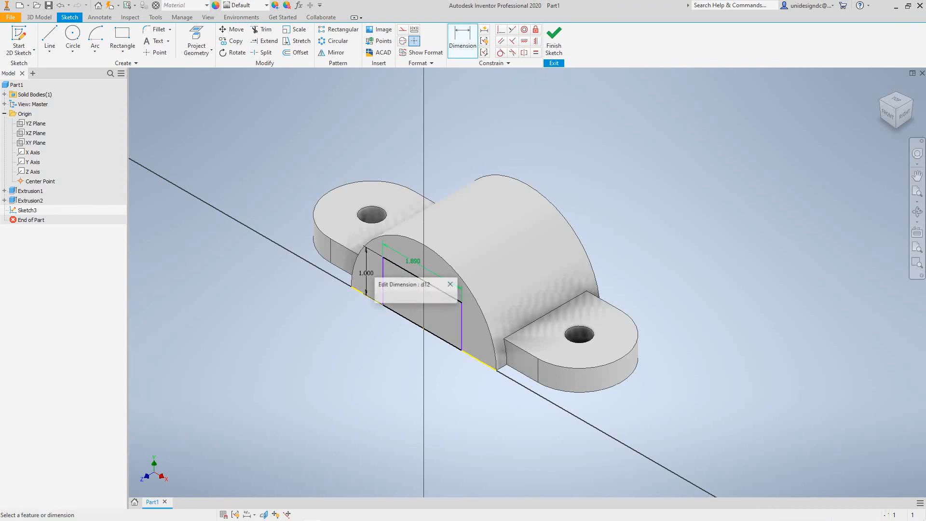
type("2")
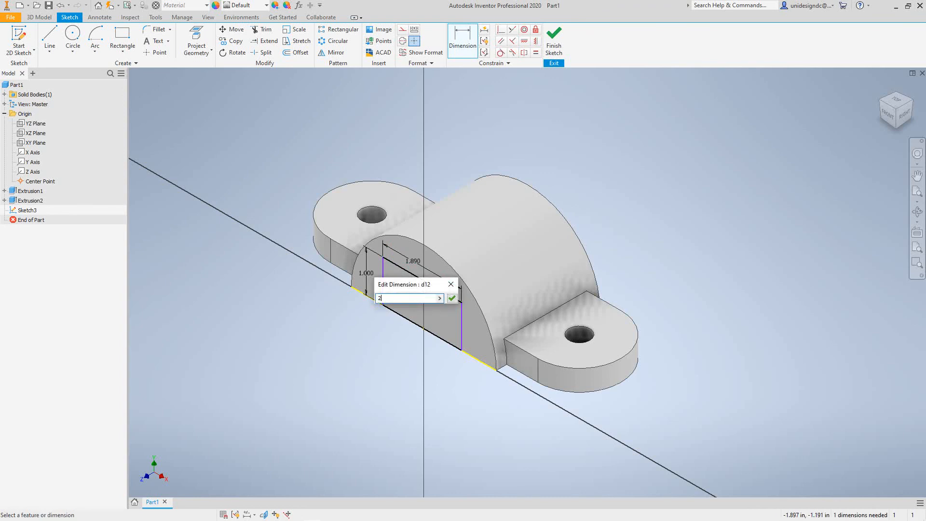
key("Return")
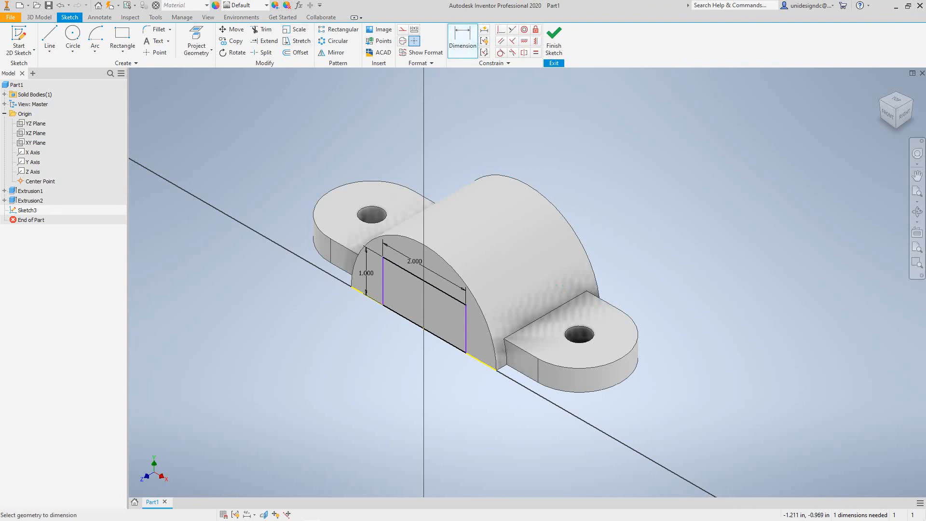
Set the rectangle's right side 1 in from the vertical centre axis and finish the sketch
left_click(465, 328)
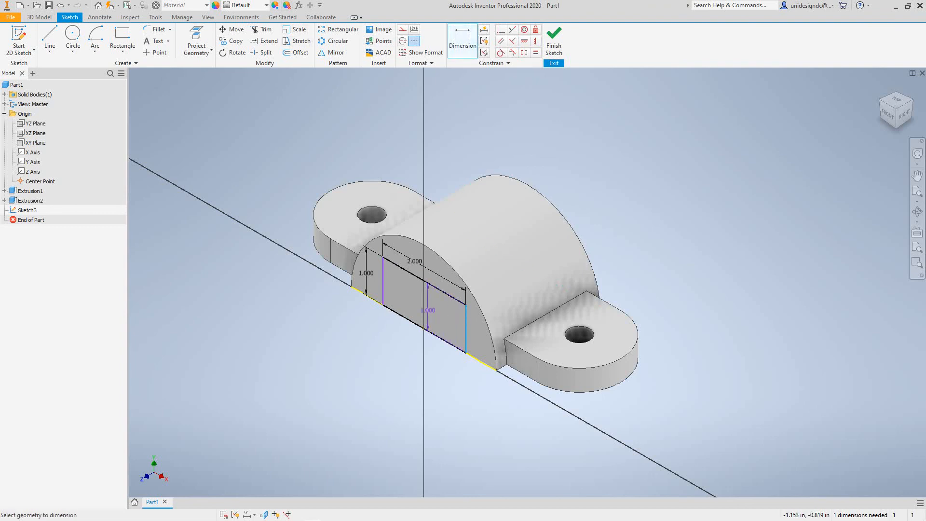
left_click(424, 318)
left_click(446, 320)
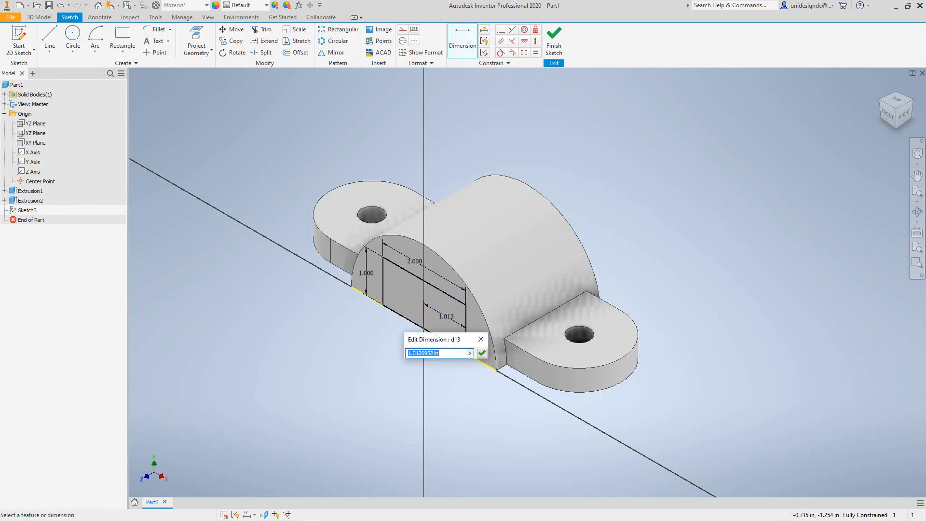
type("1")
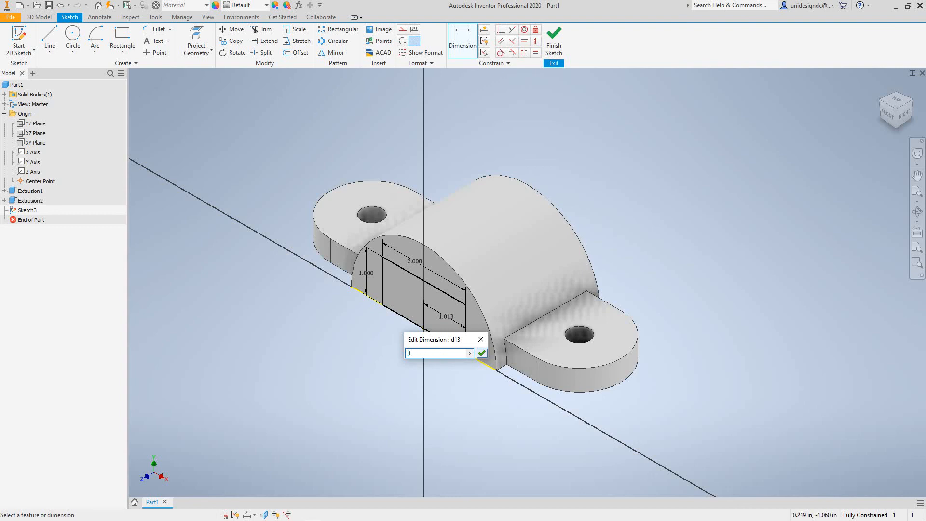
left_click(481, 353)
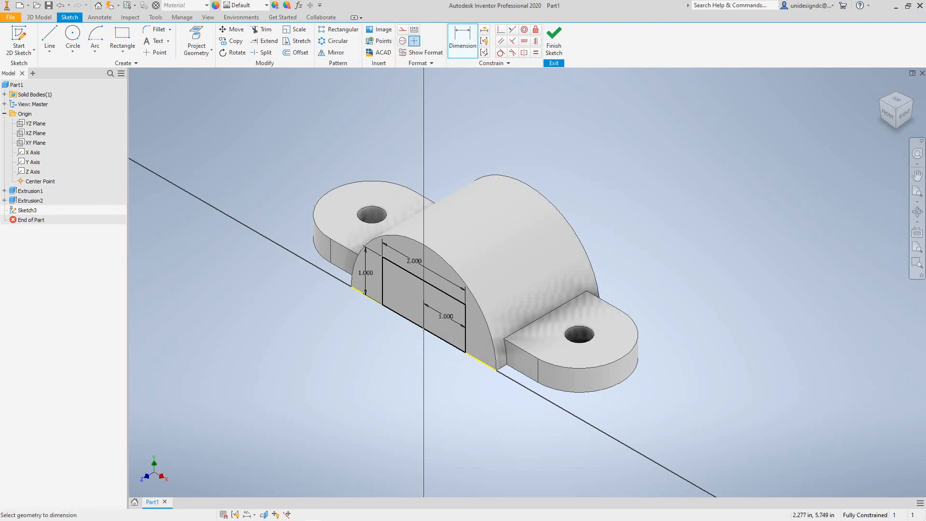
left_click(553, 43)
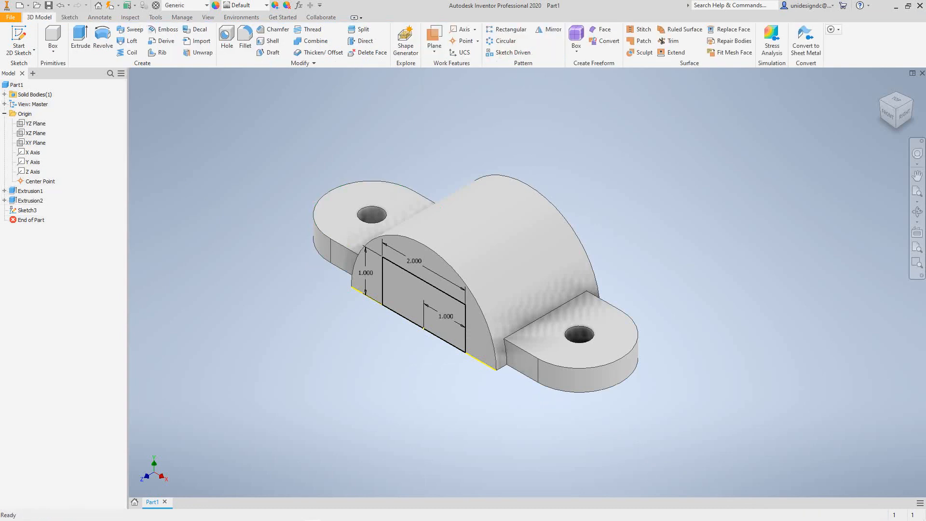
Cut-extrude the Sketch3 rectangle 2.500 in through the half-round boss as Extrusion3
left_click(80, 38)
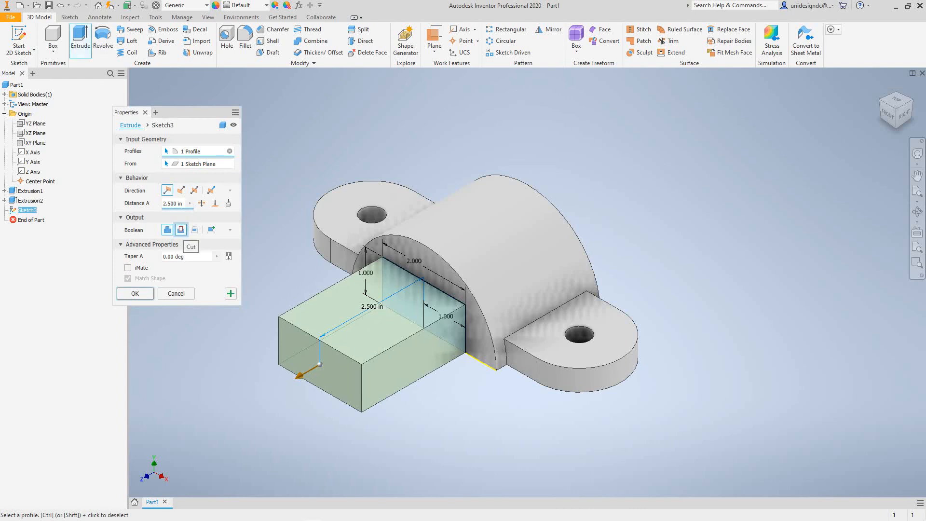
left_click(180, 230)
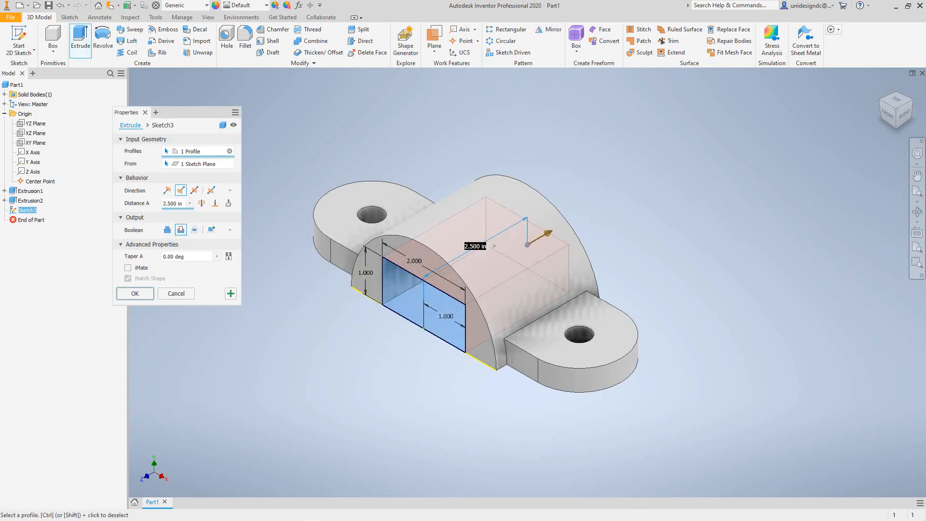
key("Return")
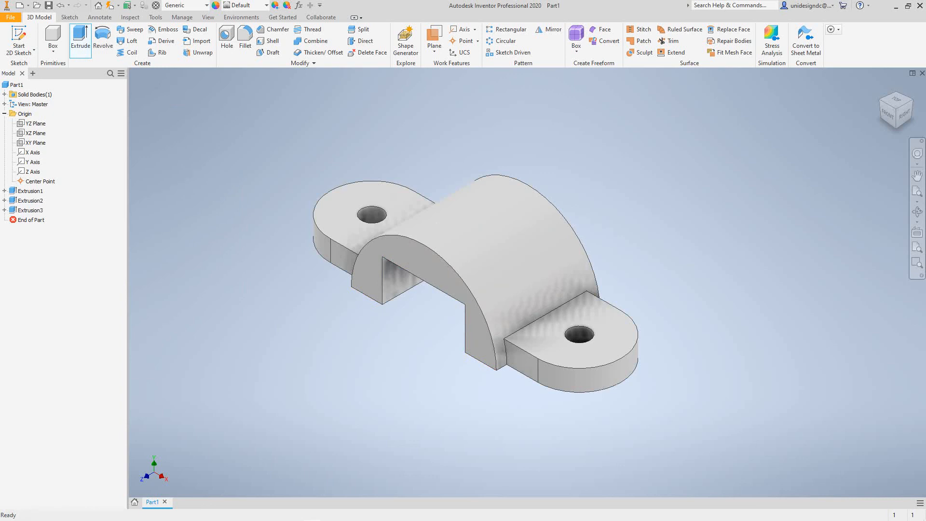